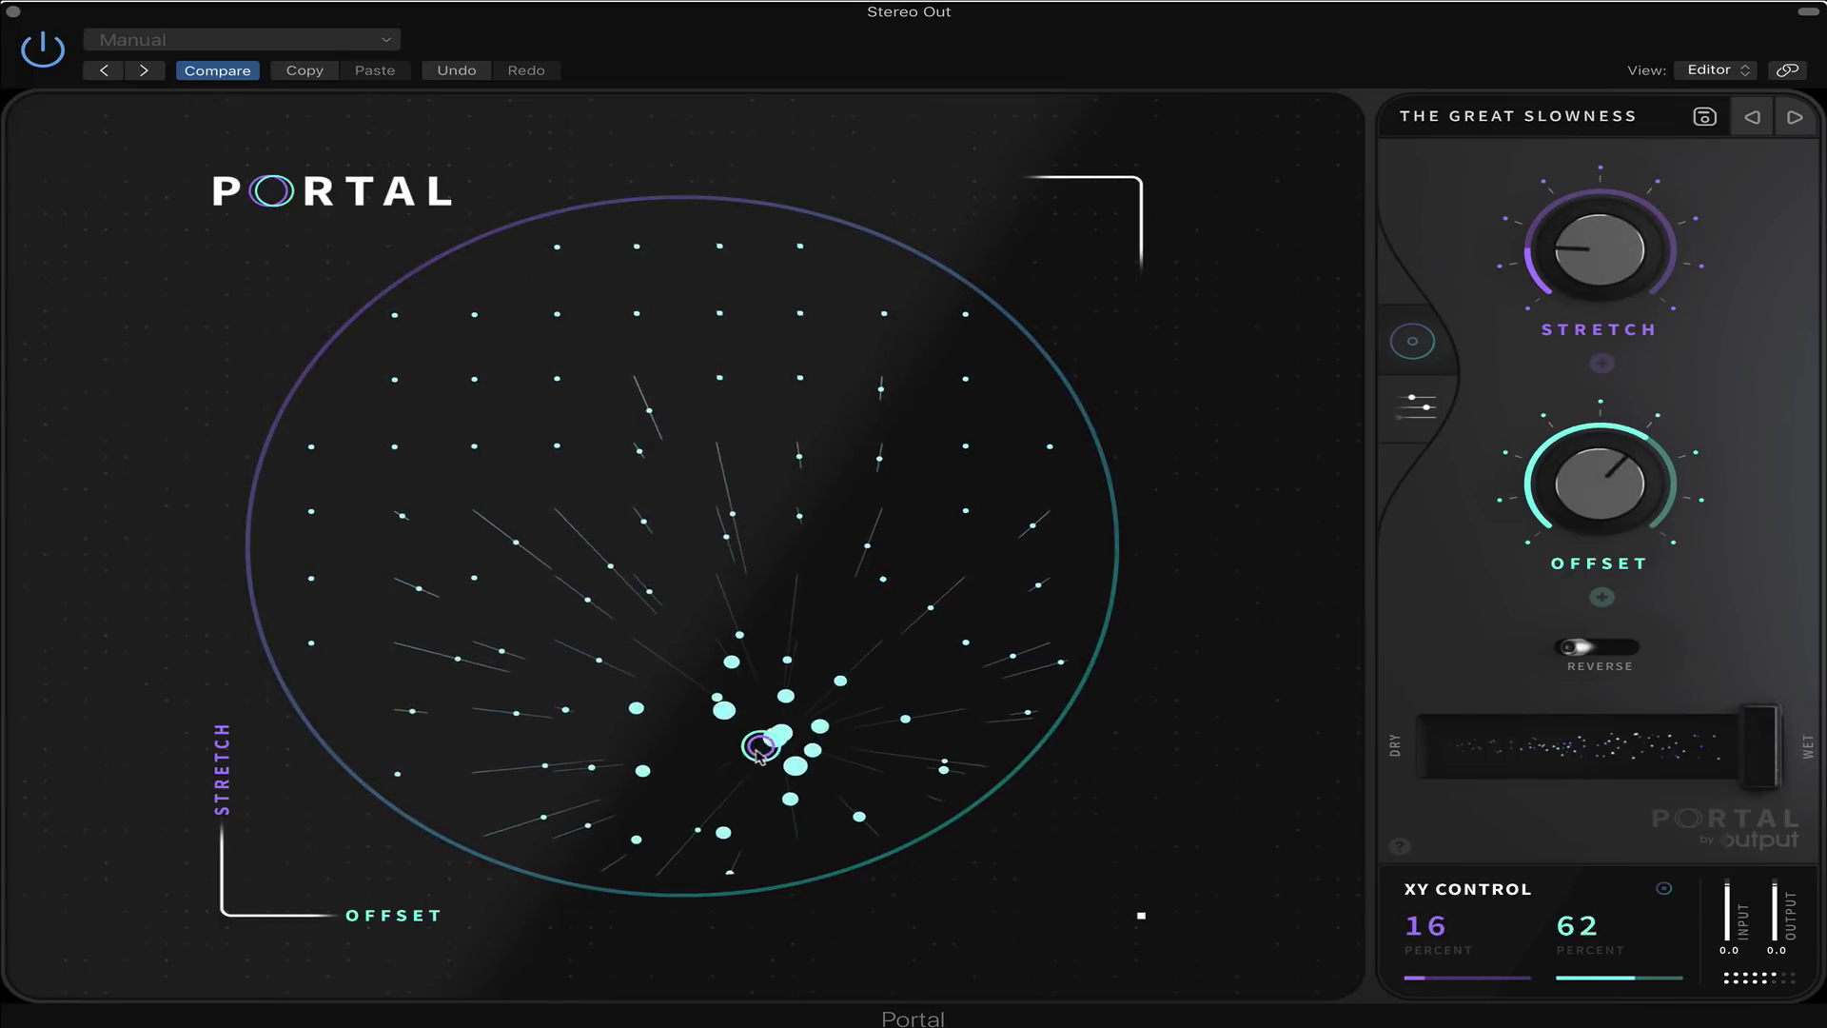
# Move the XY control of The Great Slowness preset to 33% Stretch and 79% Offset
pyautogui.moveTo(646, 770); pyautogui.dragTo(514, 741)
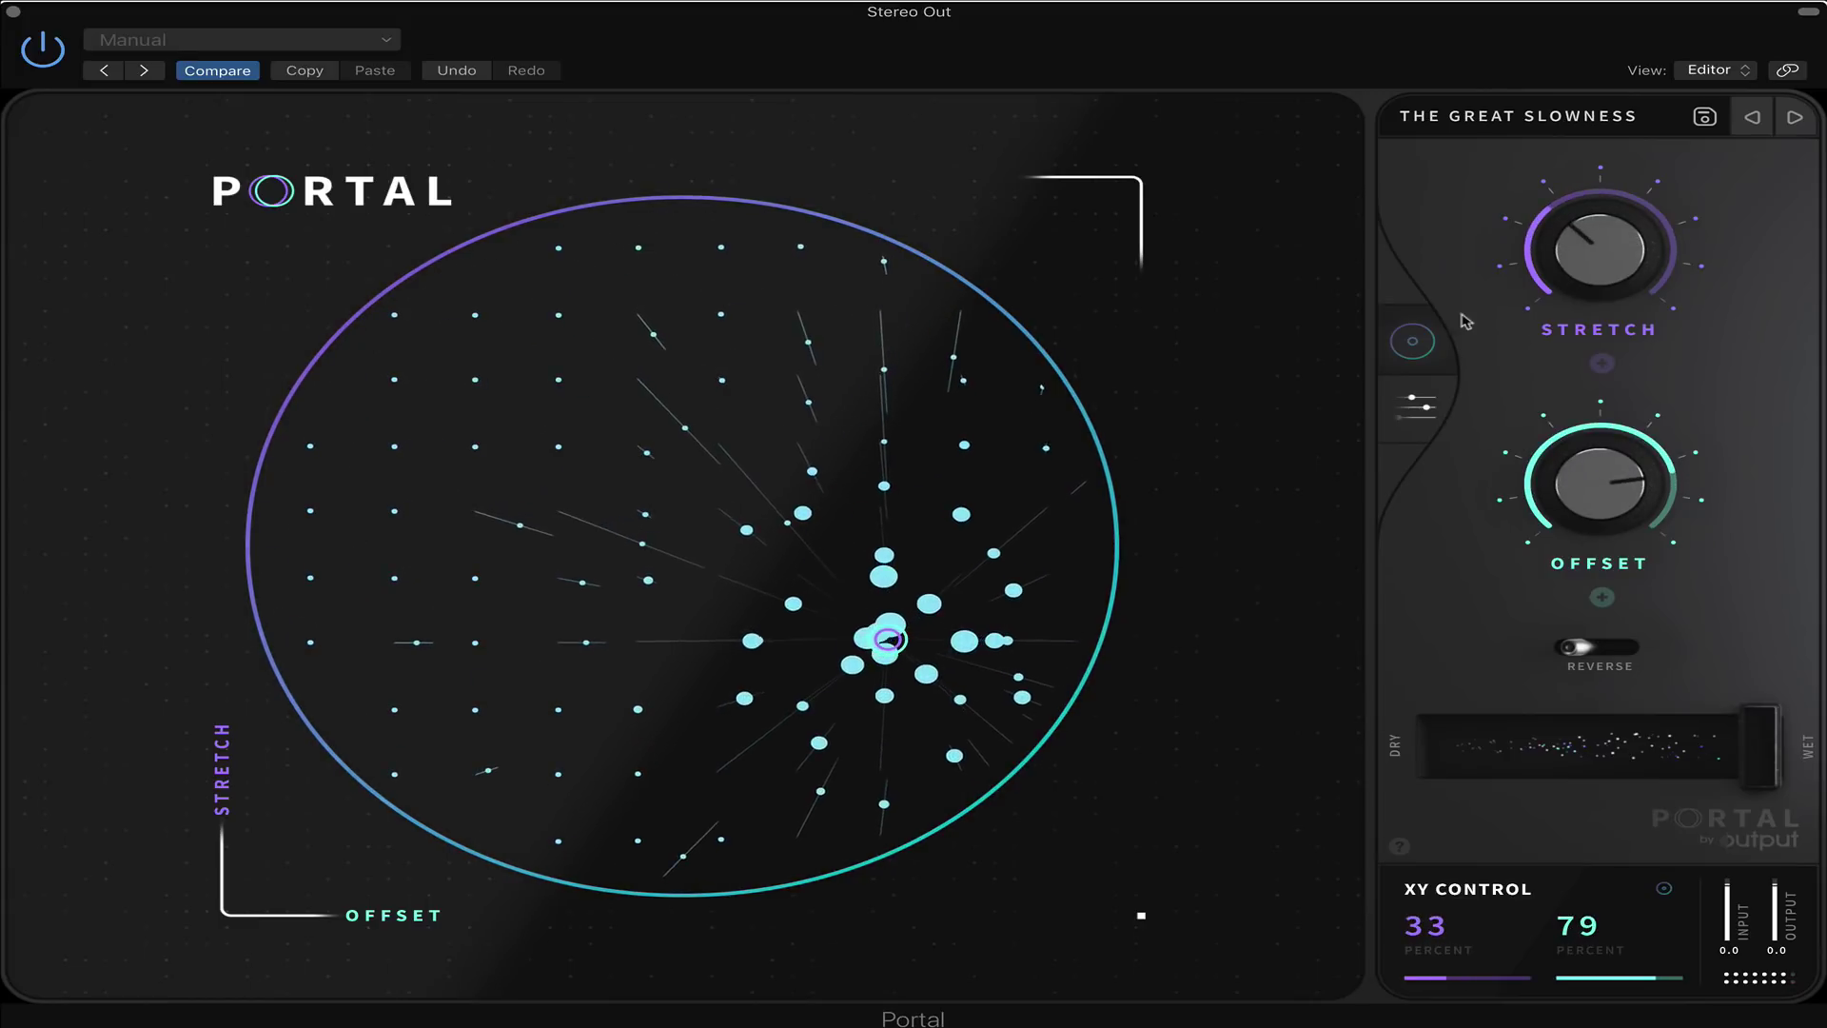
# Load the Digital Tape Toys preset and, with dry/wet at 100%, move its XY control to 35% Pitch and 19% Tape Delay
pyautogui.click(1794, 118)
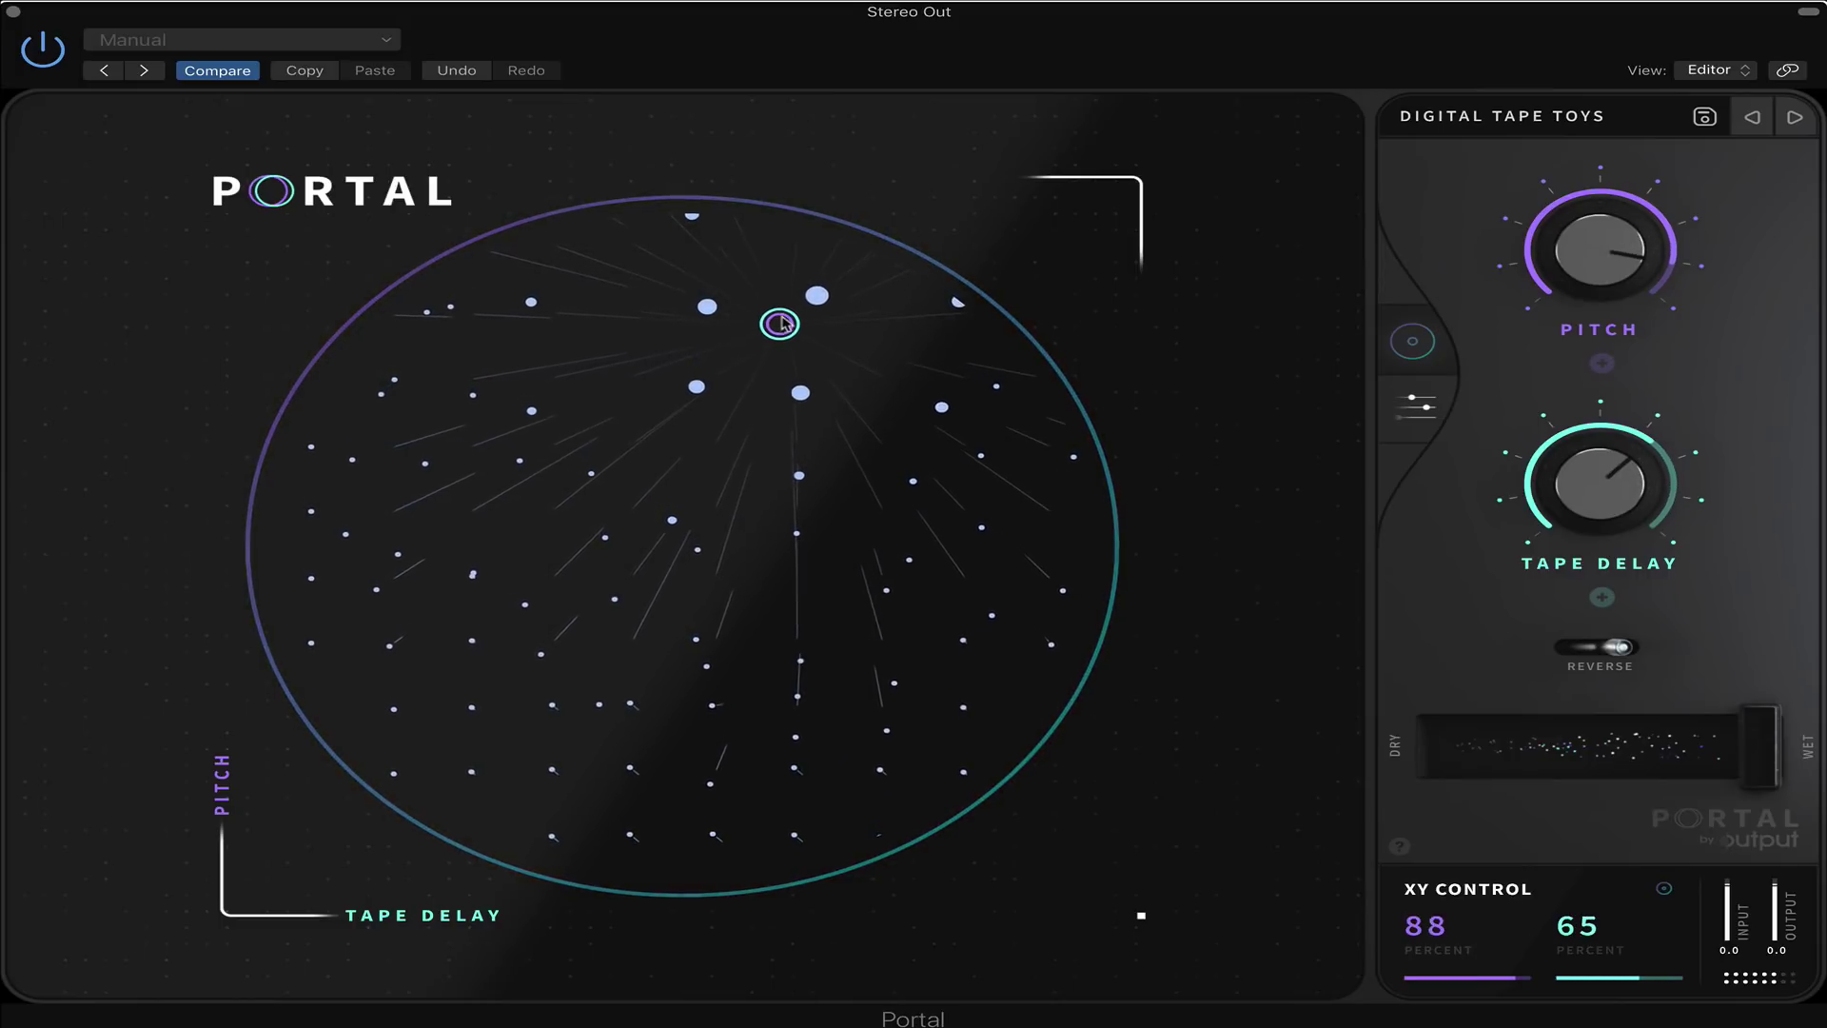
pyautogui.moveTo(782, 333); pyautogui.dragTo(691, 303)
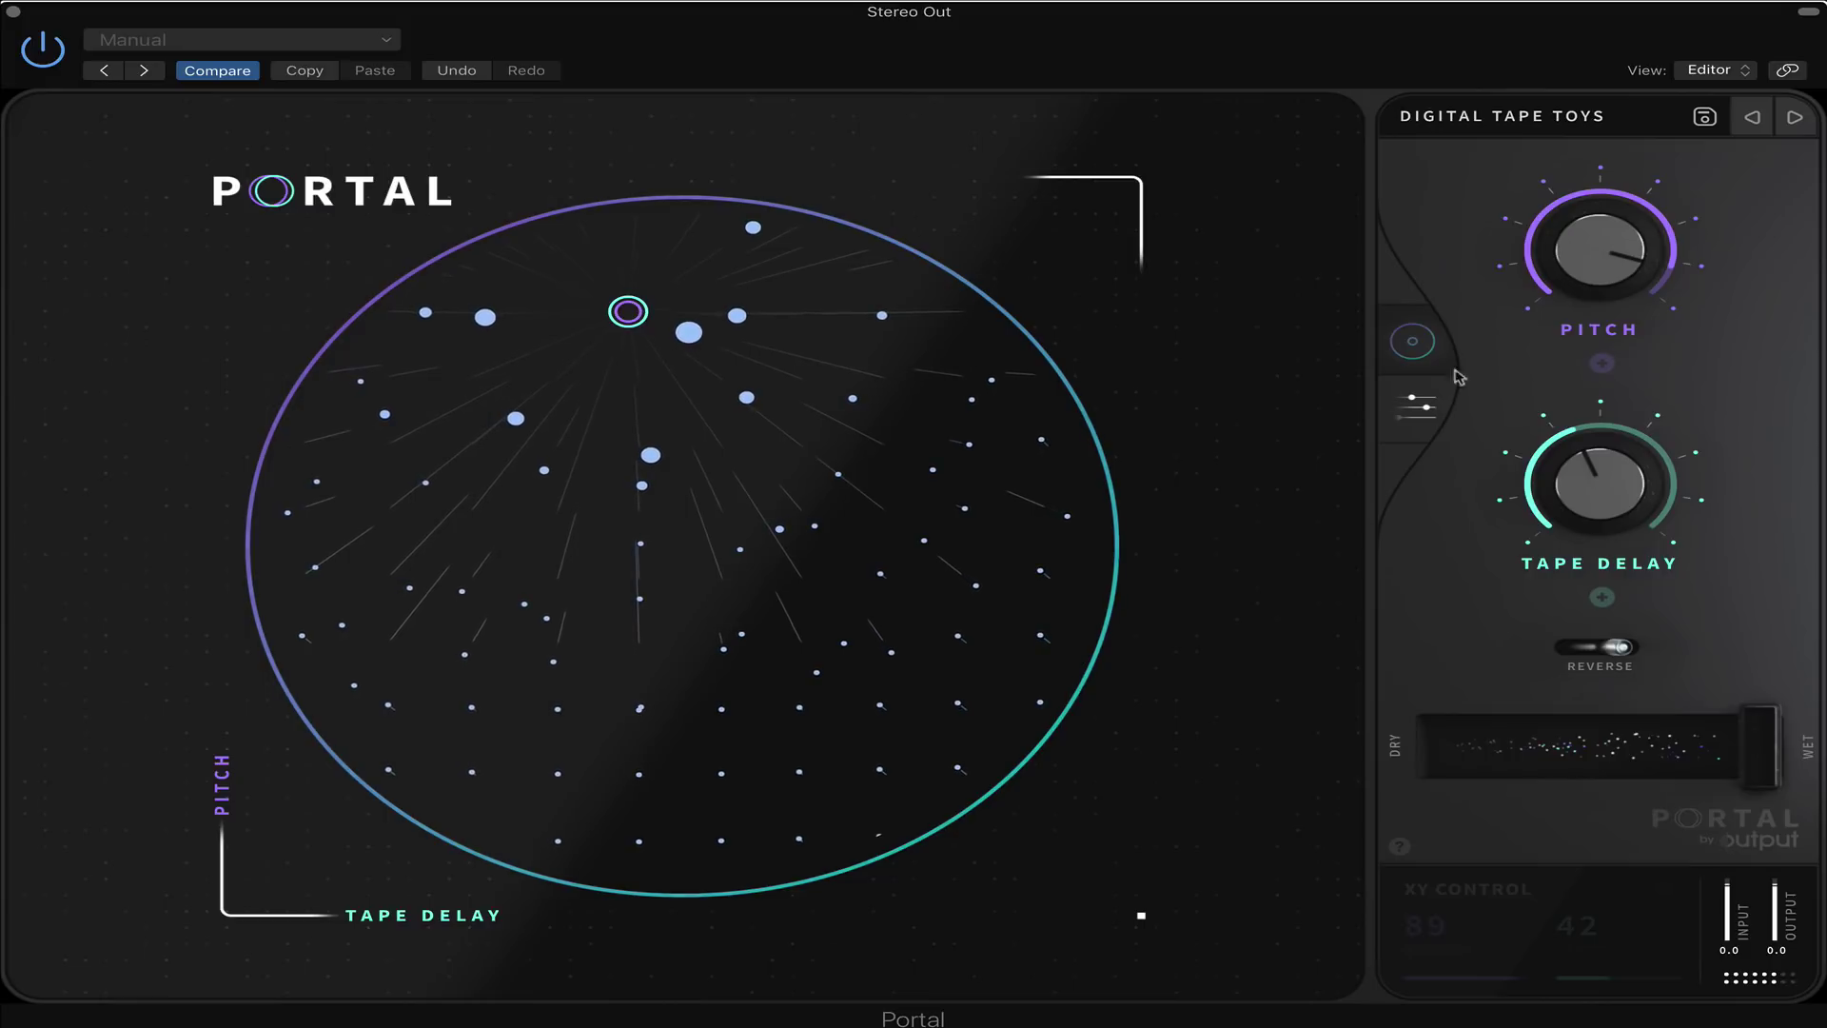
pyautogui.moveTo(1757, 780)
pyautogui.mouseDown()
pyautogui.moveTo(1454, 762)
pyautogui.moveTo(1760, 766)
pyautogui.mouseUp()
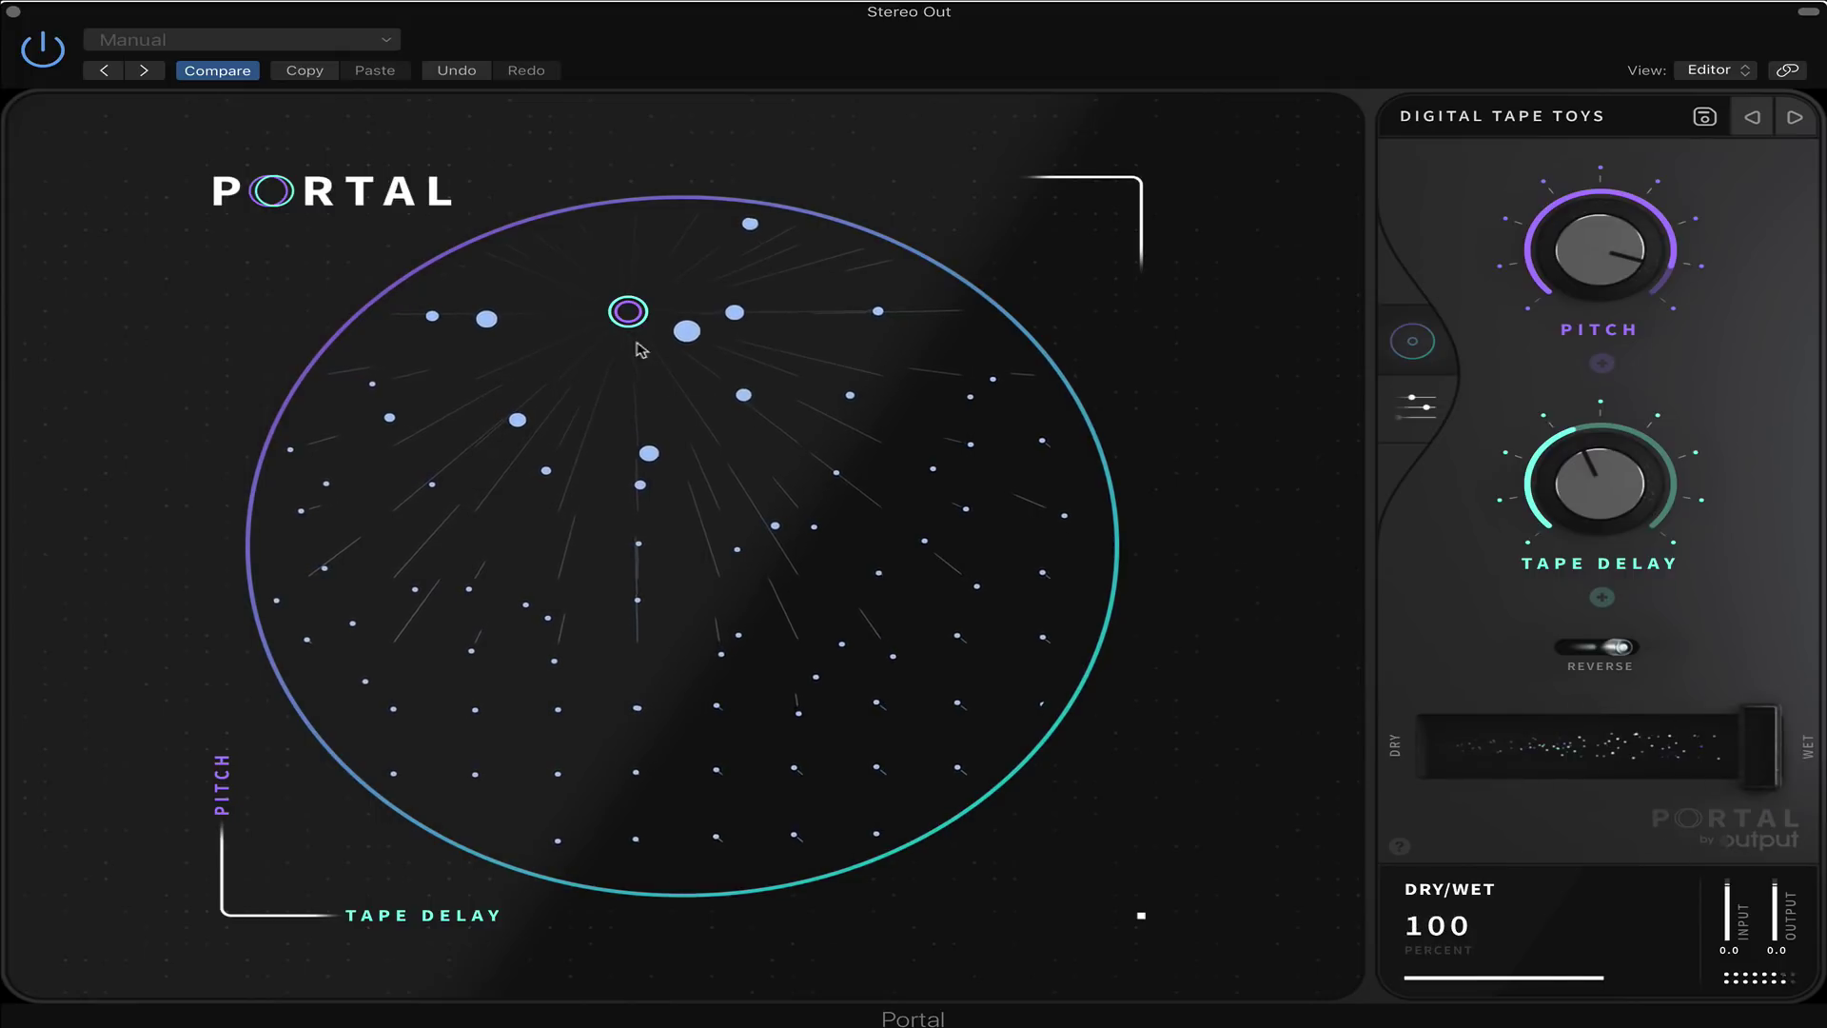
pyautogui.moveTo(629, 311); pyautogui.dragTo(455, 624)
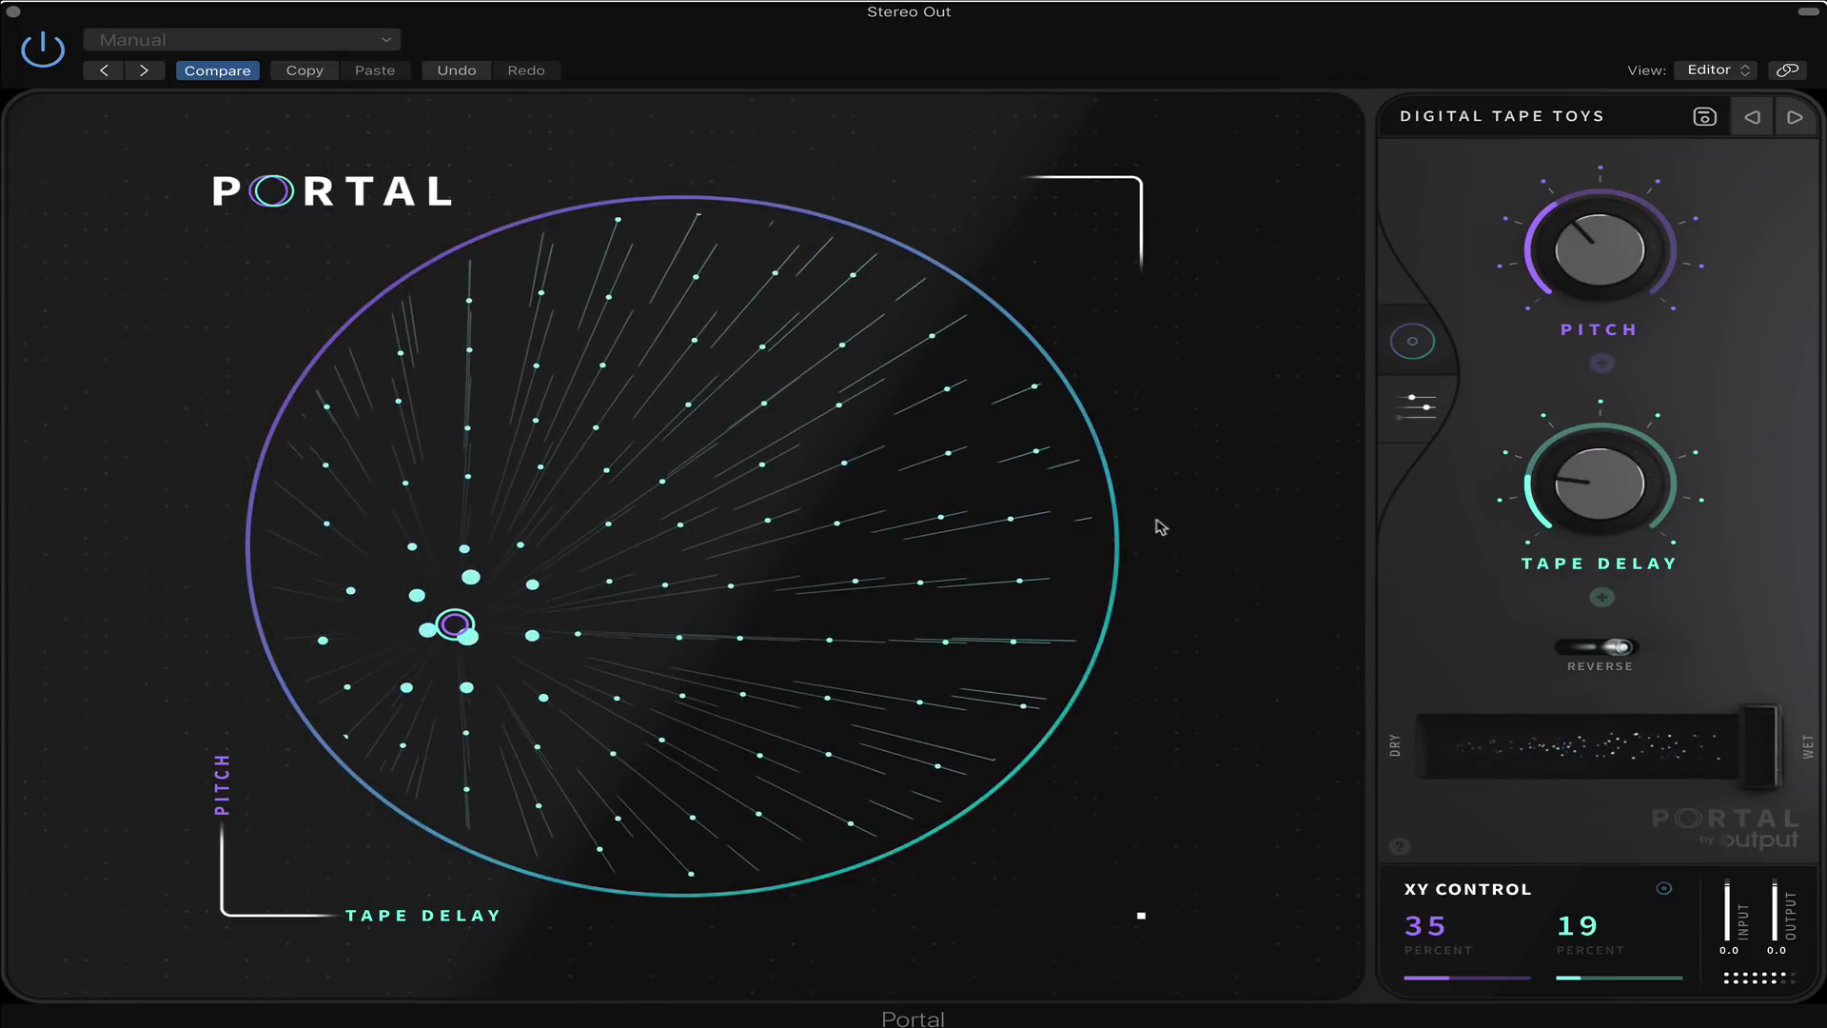
# Load the Partial Divide preset and move its XY control to 55% Grain and 87% FX
pyautogui.click(1795, 117)
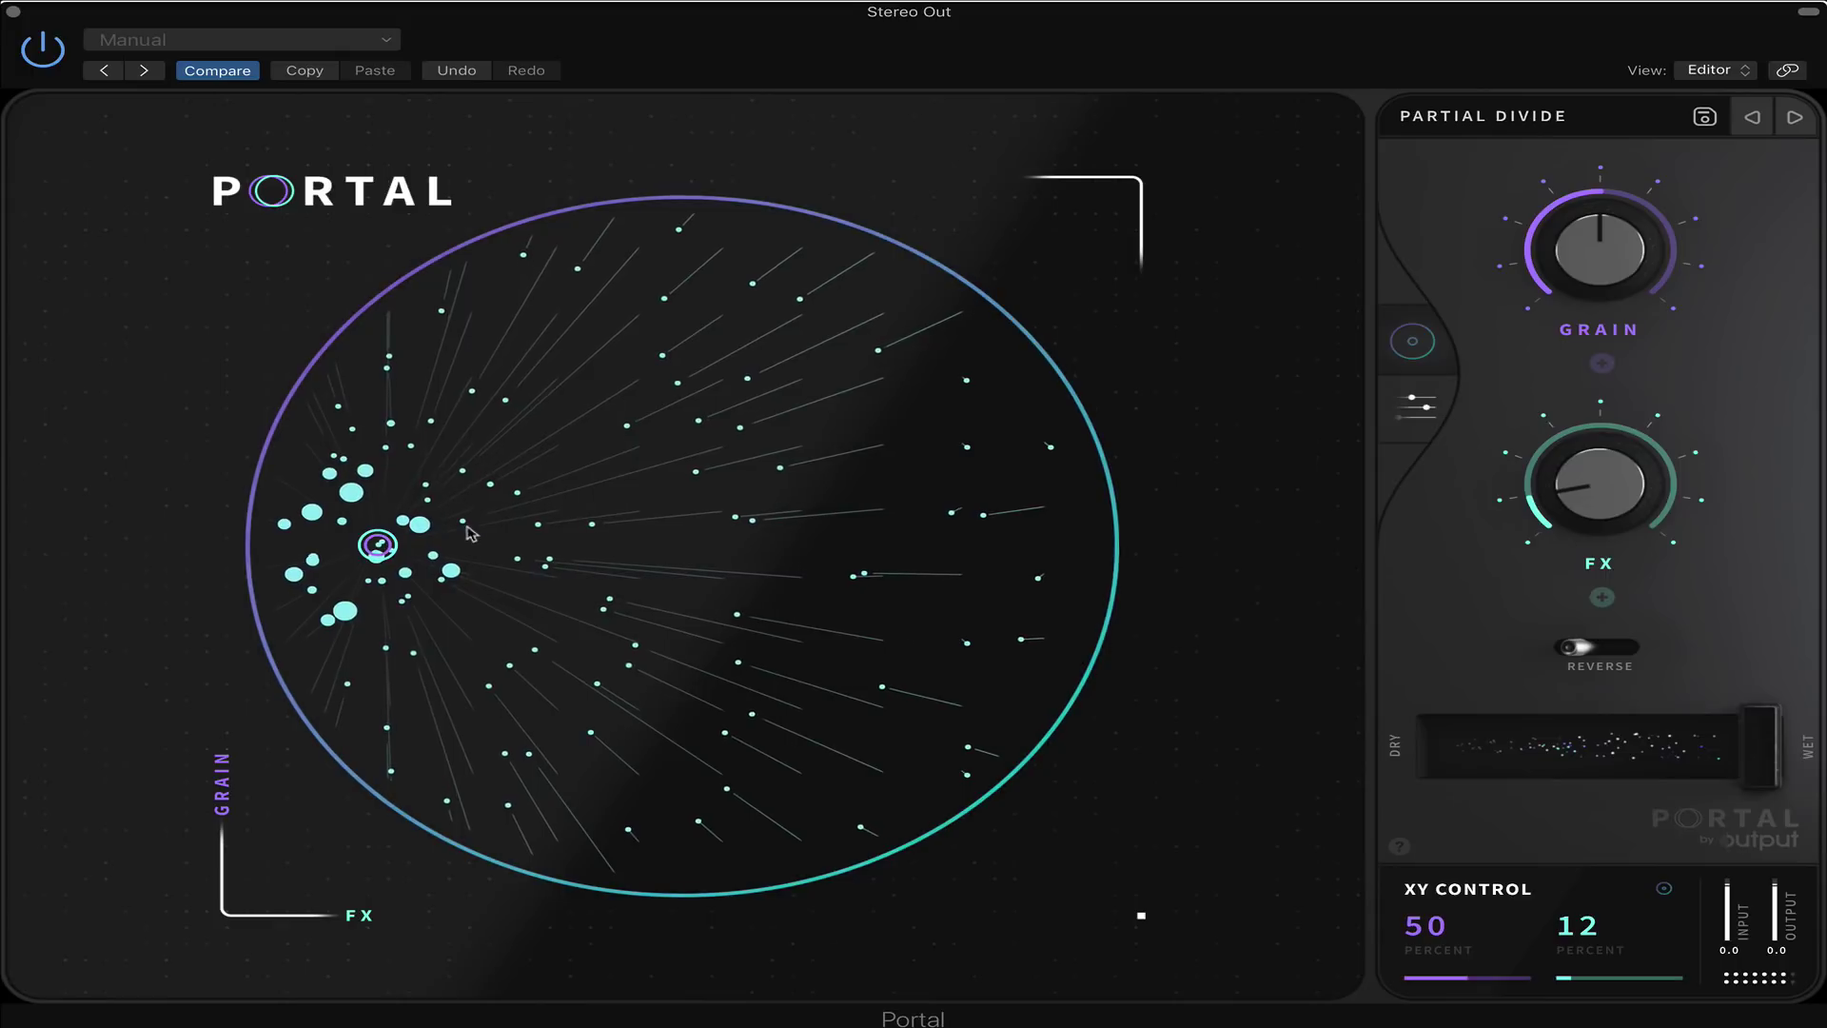
pyautogui.moveTo(382, 549); pyautogui.dragTo(966, 526)
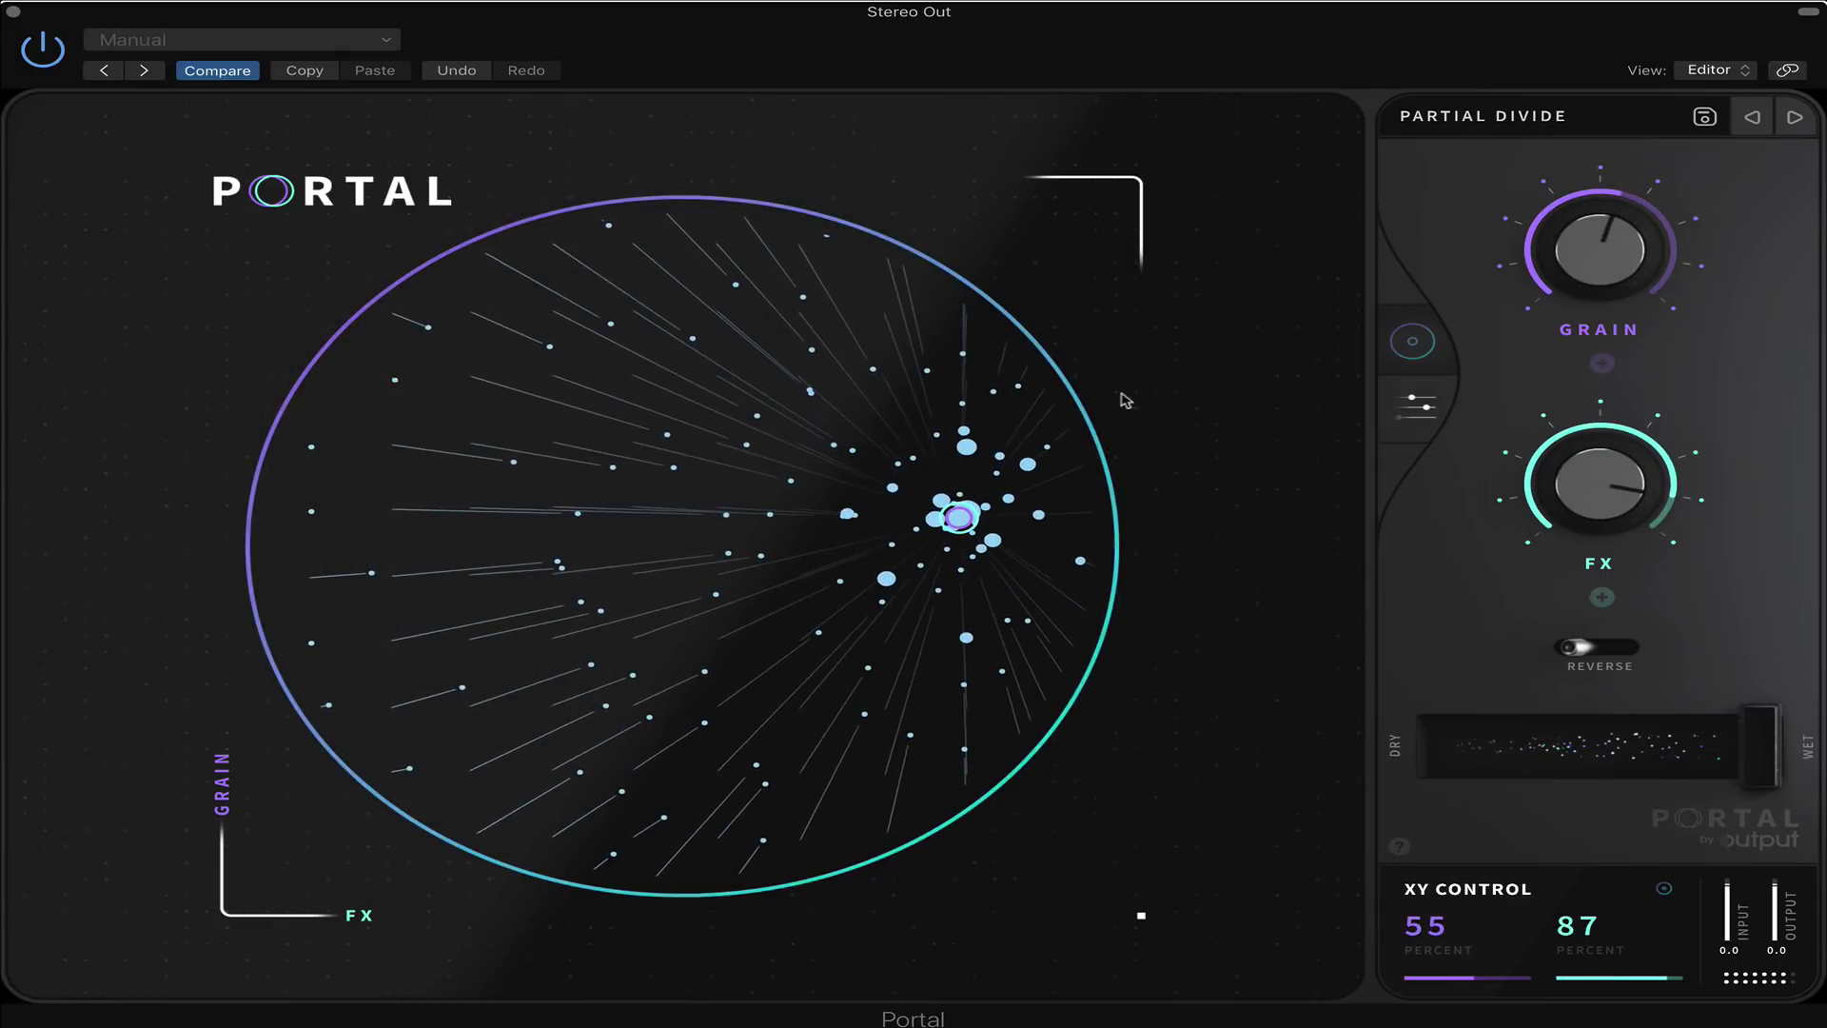
# Load the Free Time Twist preset from the Pitch category and show its detailed grain and modulation controls
pyautogui.click(1611, 129)
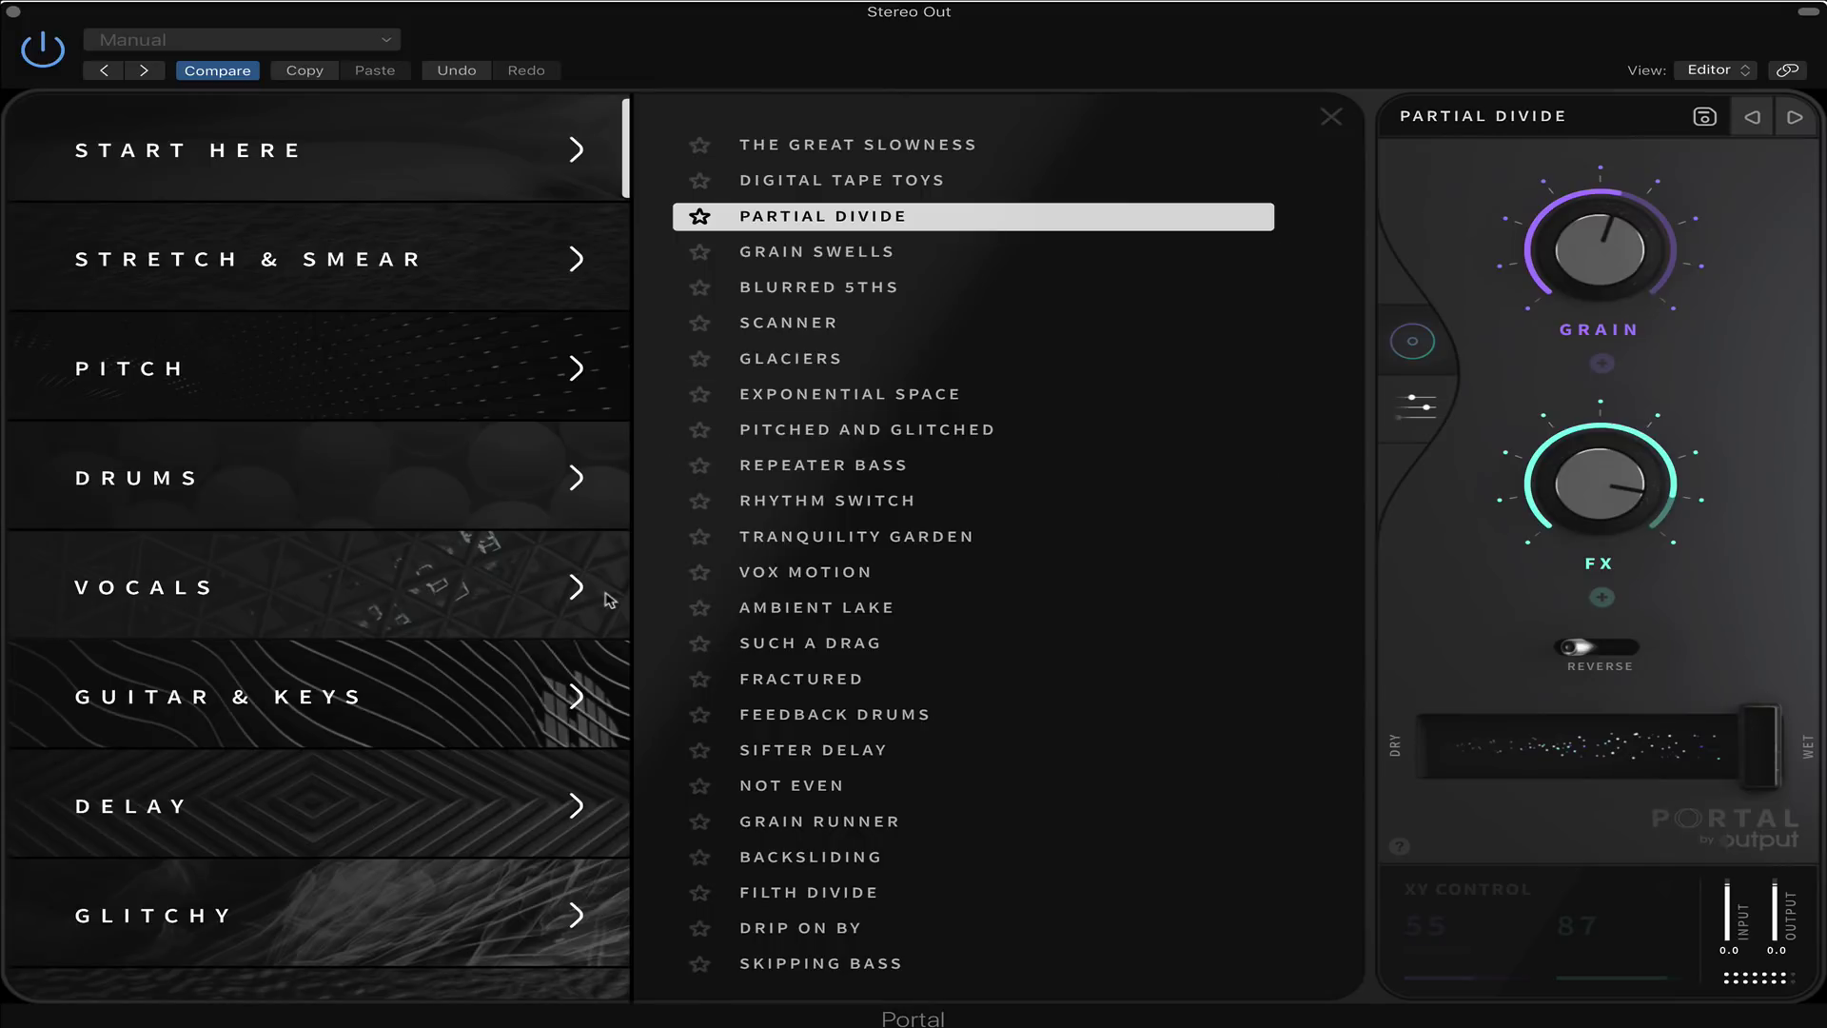
pyautogui.click(352, 359)
pyautogui.click(964, 367)
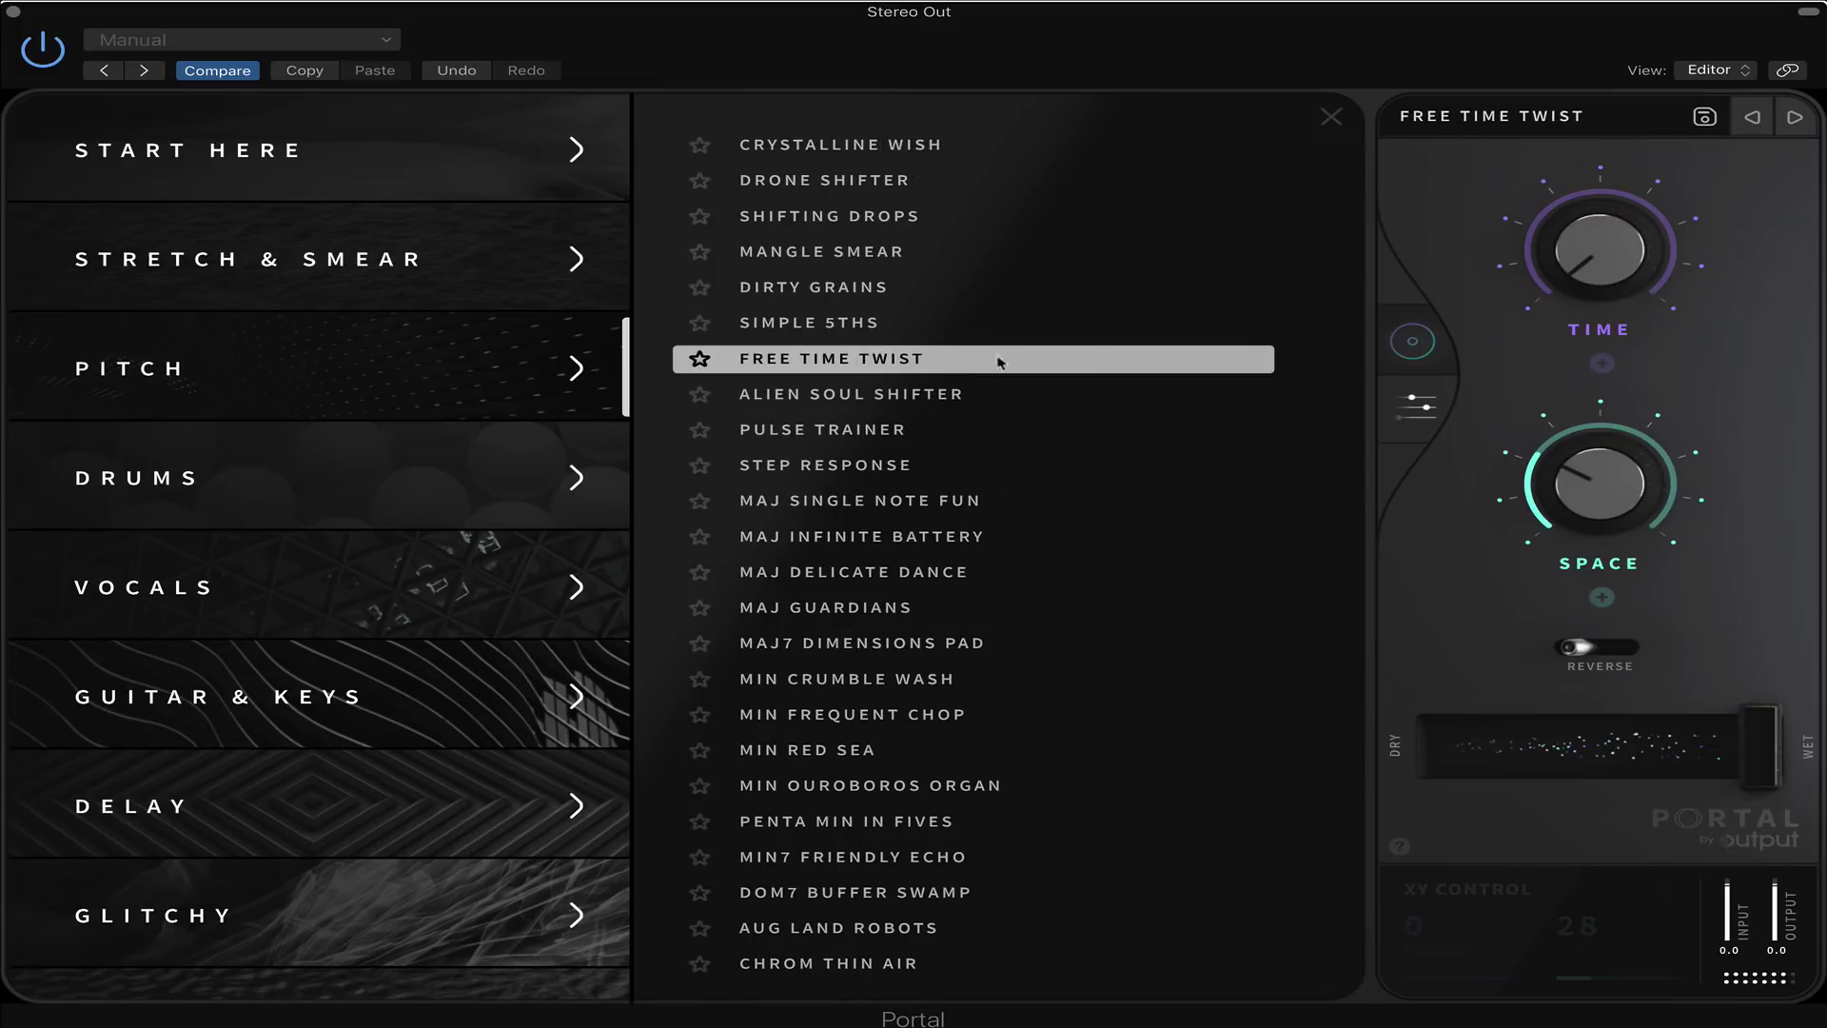
pyautogui.click(1416, 350)
pyautogui.click(1417, 404)
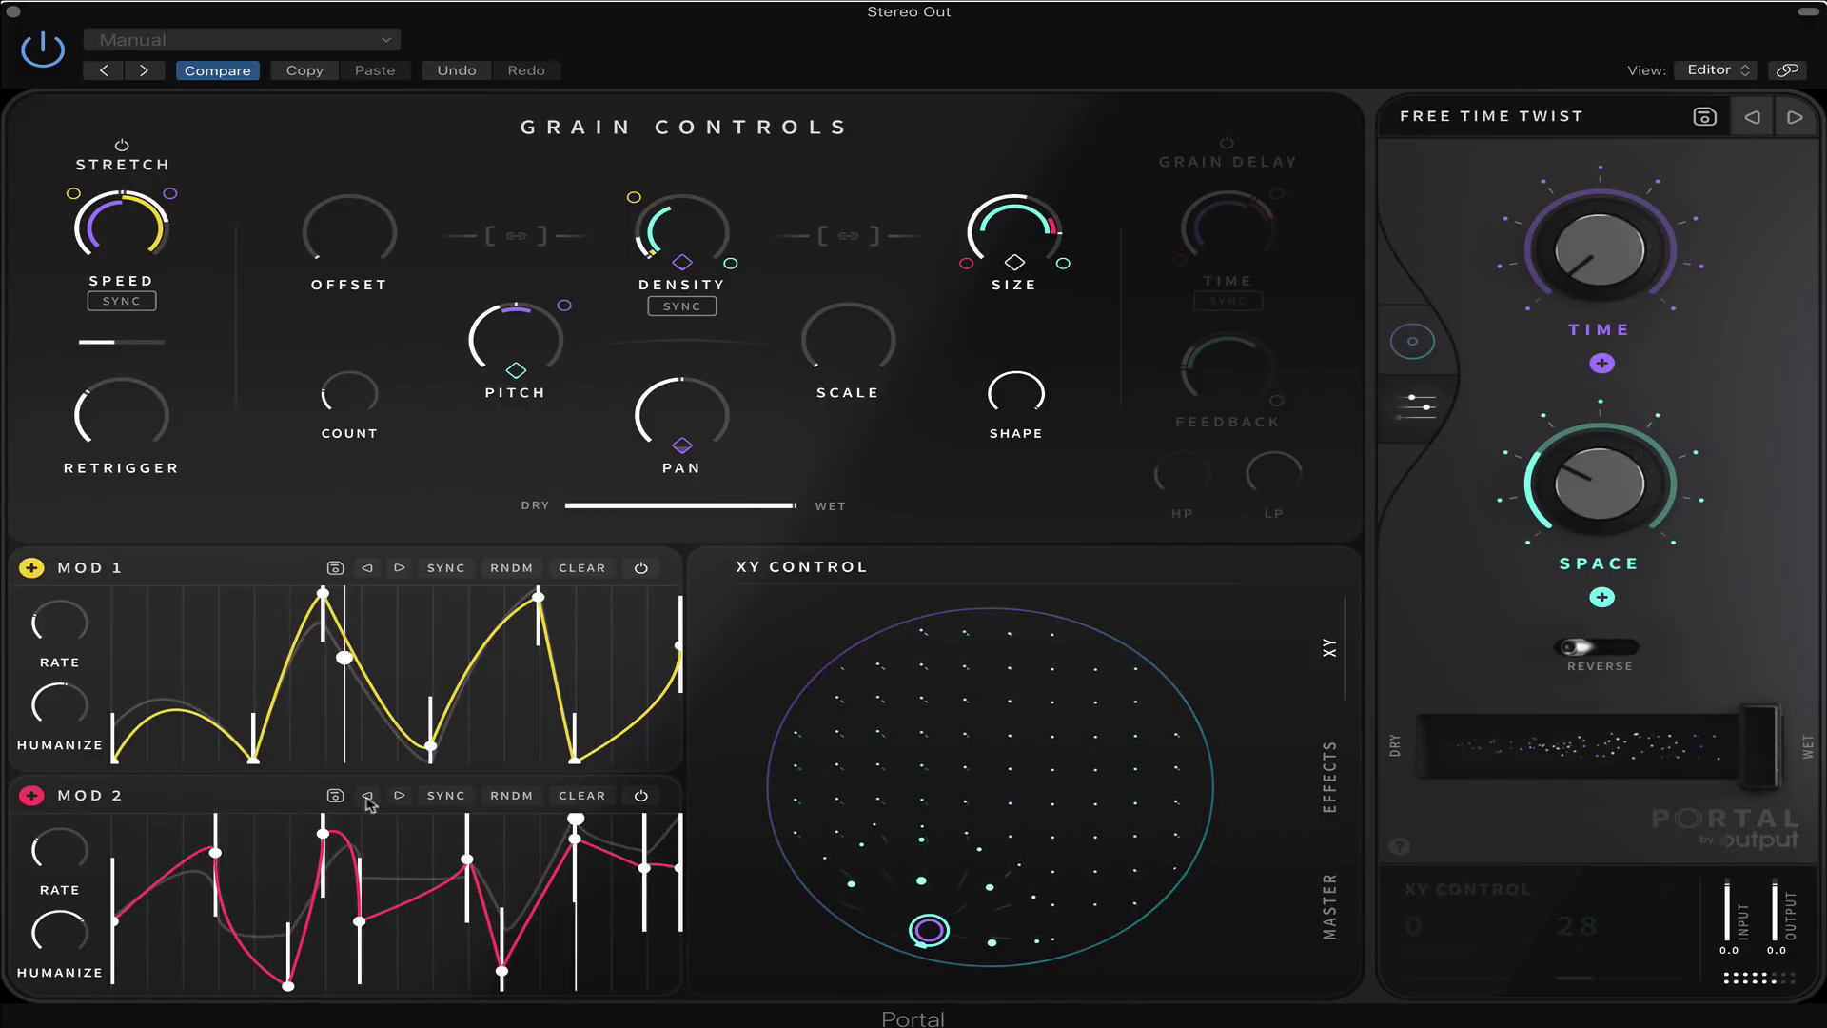
# Toggle the tempo sync of Mod 2 and adjust its rate
pyautogui.click(446, 797)
pyautogui.moveTo(63, 845)
pyautogui.moveTo(71, 846); pyautogui.dragTo(71, 811)
# Sweep the Free Time Twist XY control through 91% Time and 64% Space, trying the dry/wet slider along the way
pyautogui.moveTo(928, 929); pyautogui.dragTo(1040, 672)
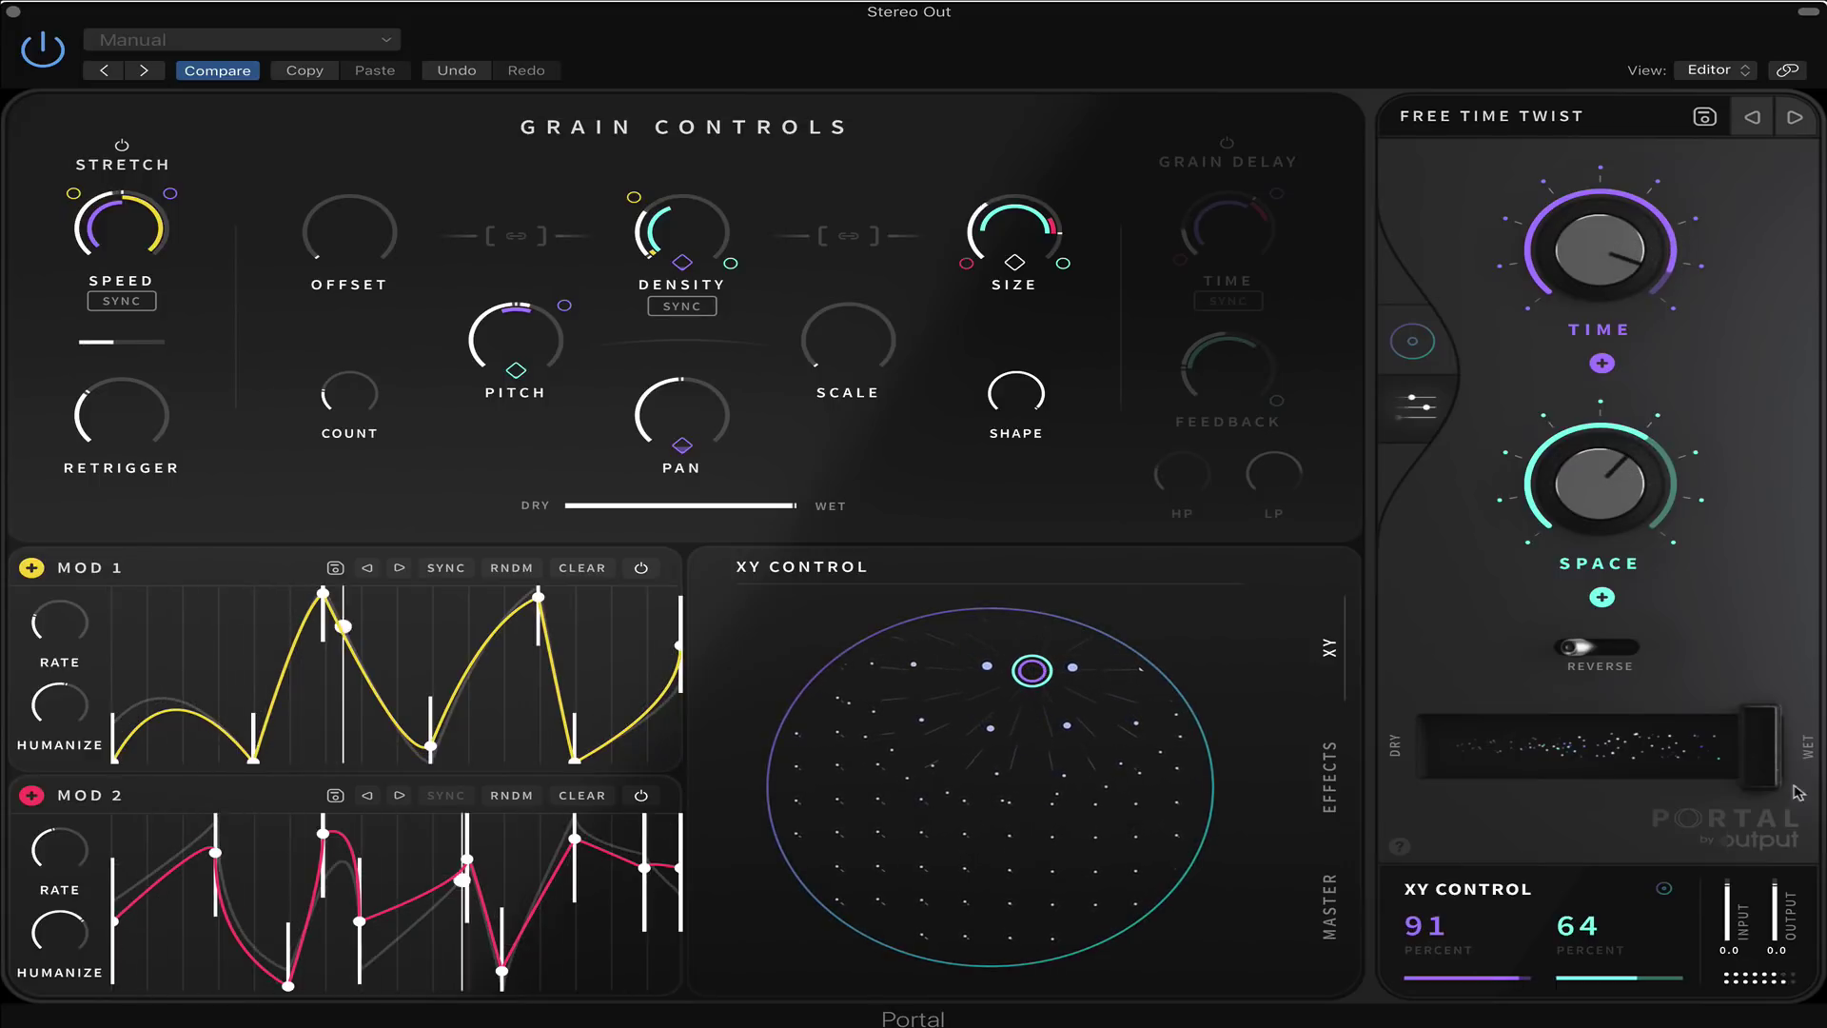
pyautogui.moveTo(1759, 750)
pyautogui.mouseDown()
pyautogui.moveTo(1443, 752)
pyautogui.moveTo(1761, 751)
pyautogui.mouseUp()
pyautogui.moveTo(1026, 669); pyautogui.dragTo(978, 888)
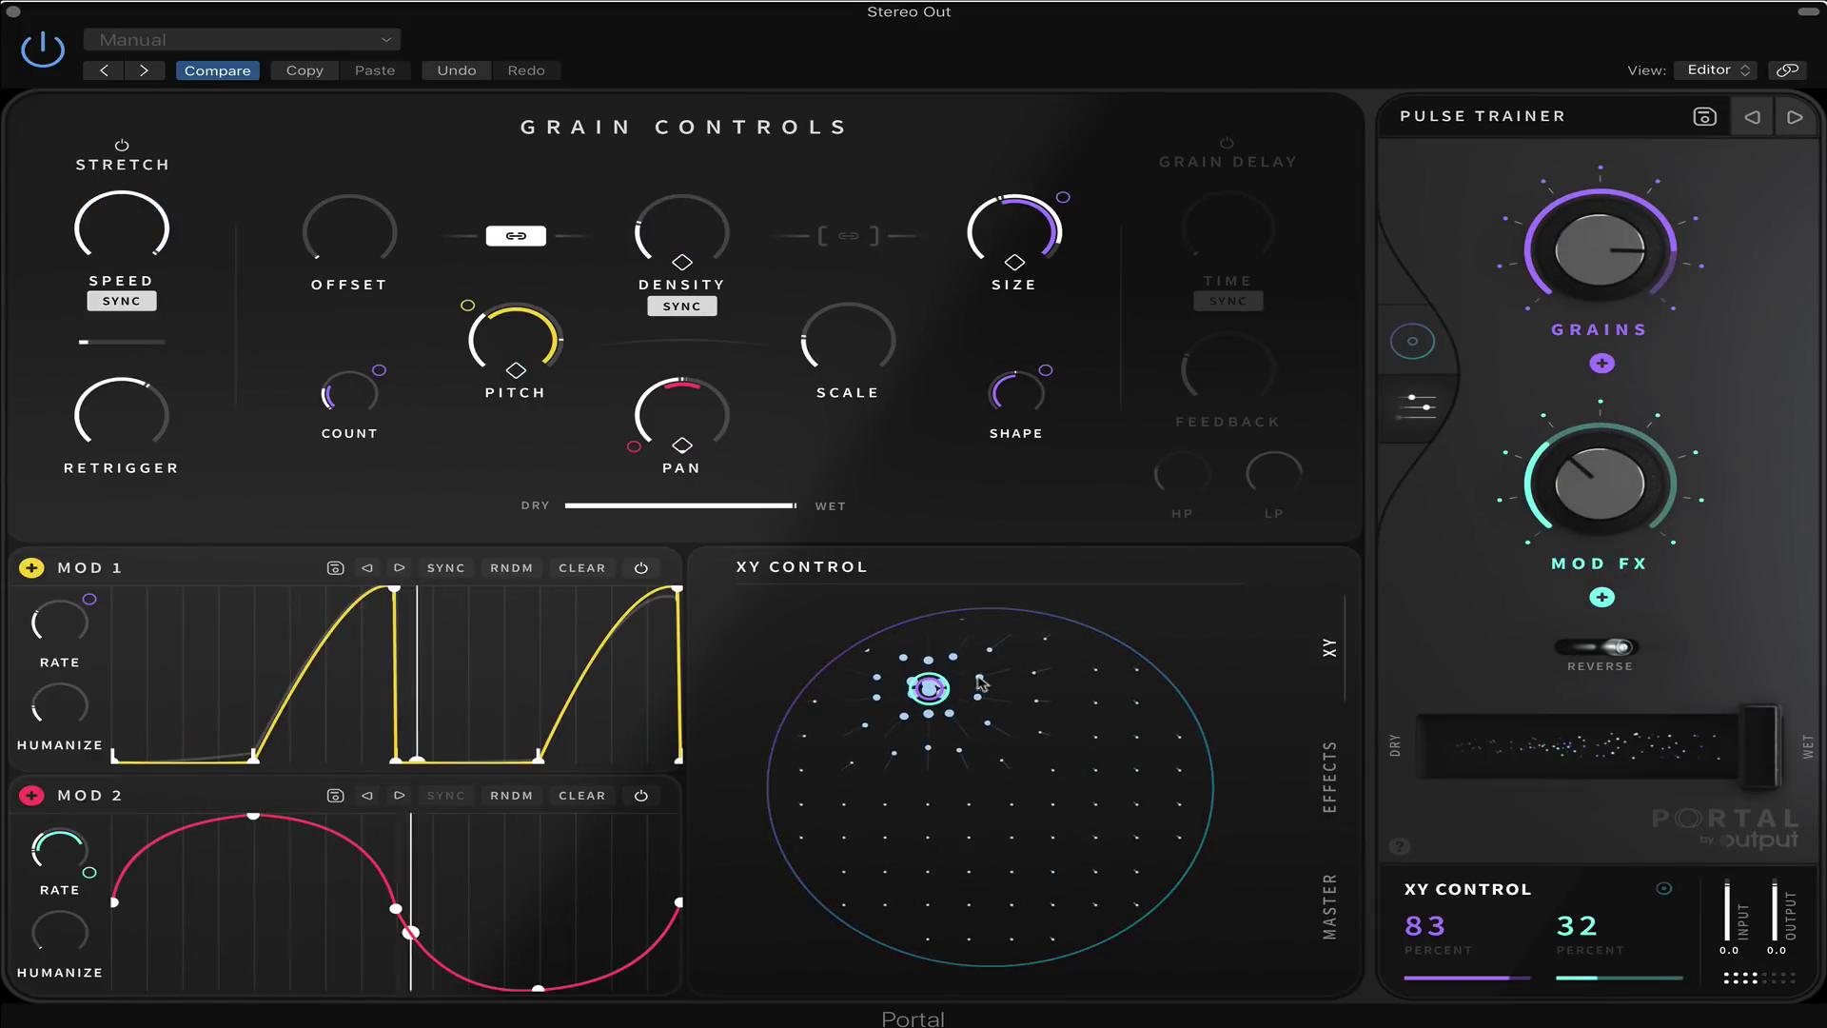
# With the Pulse Trainer preset, move the XY control to 49% Grains and 76% Mod FX, and bypass the effect
pyautogui.moveTo(981, 684); pyautogui.dragTo(1090, 797)
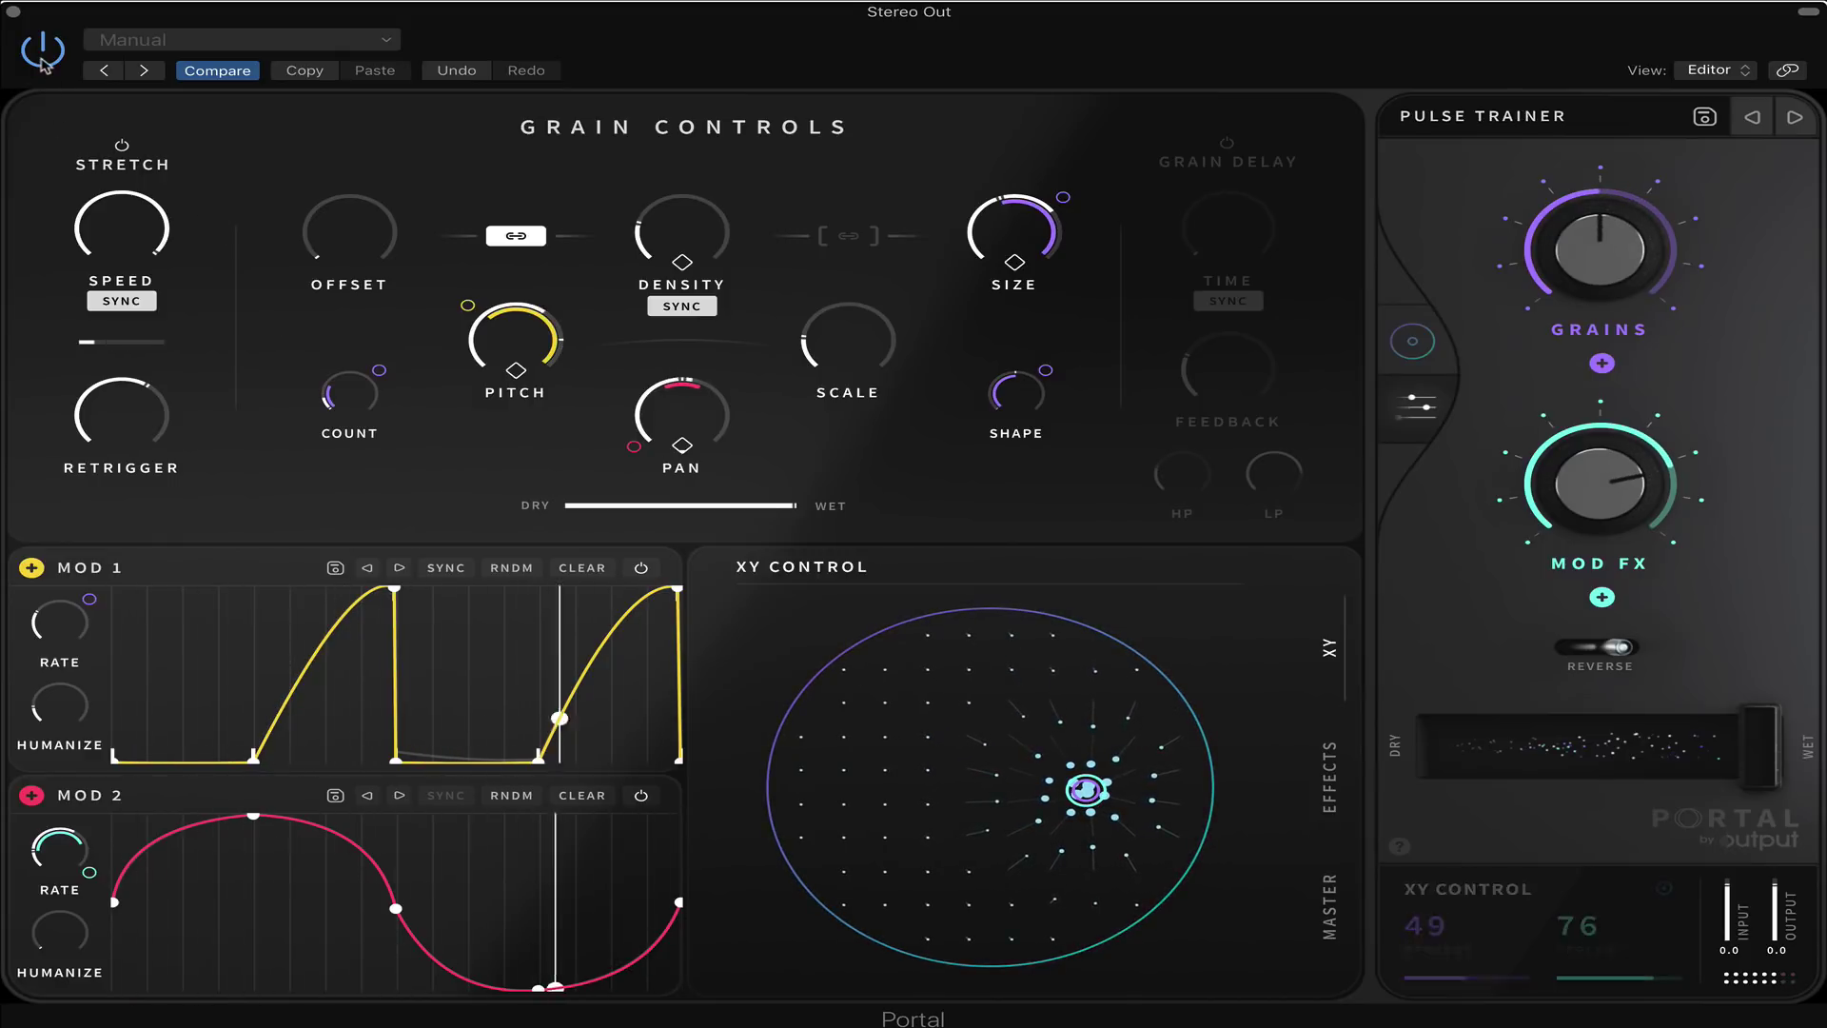
pyautogui.click(31, 63)
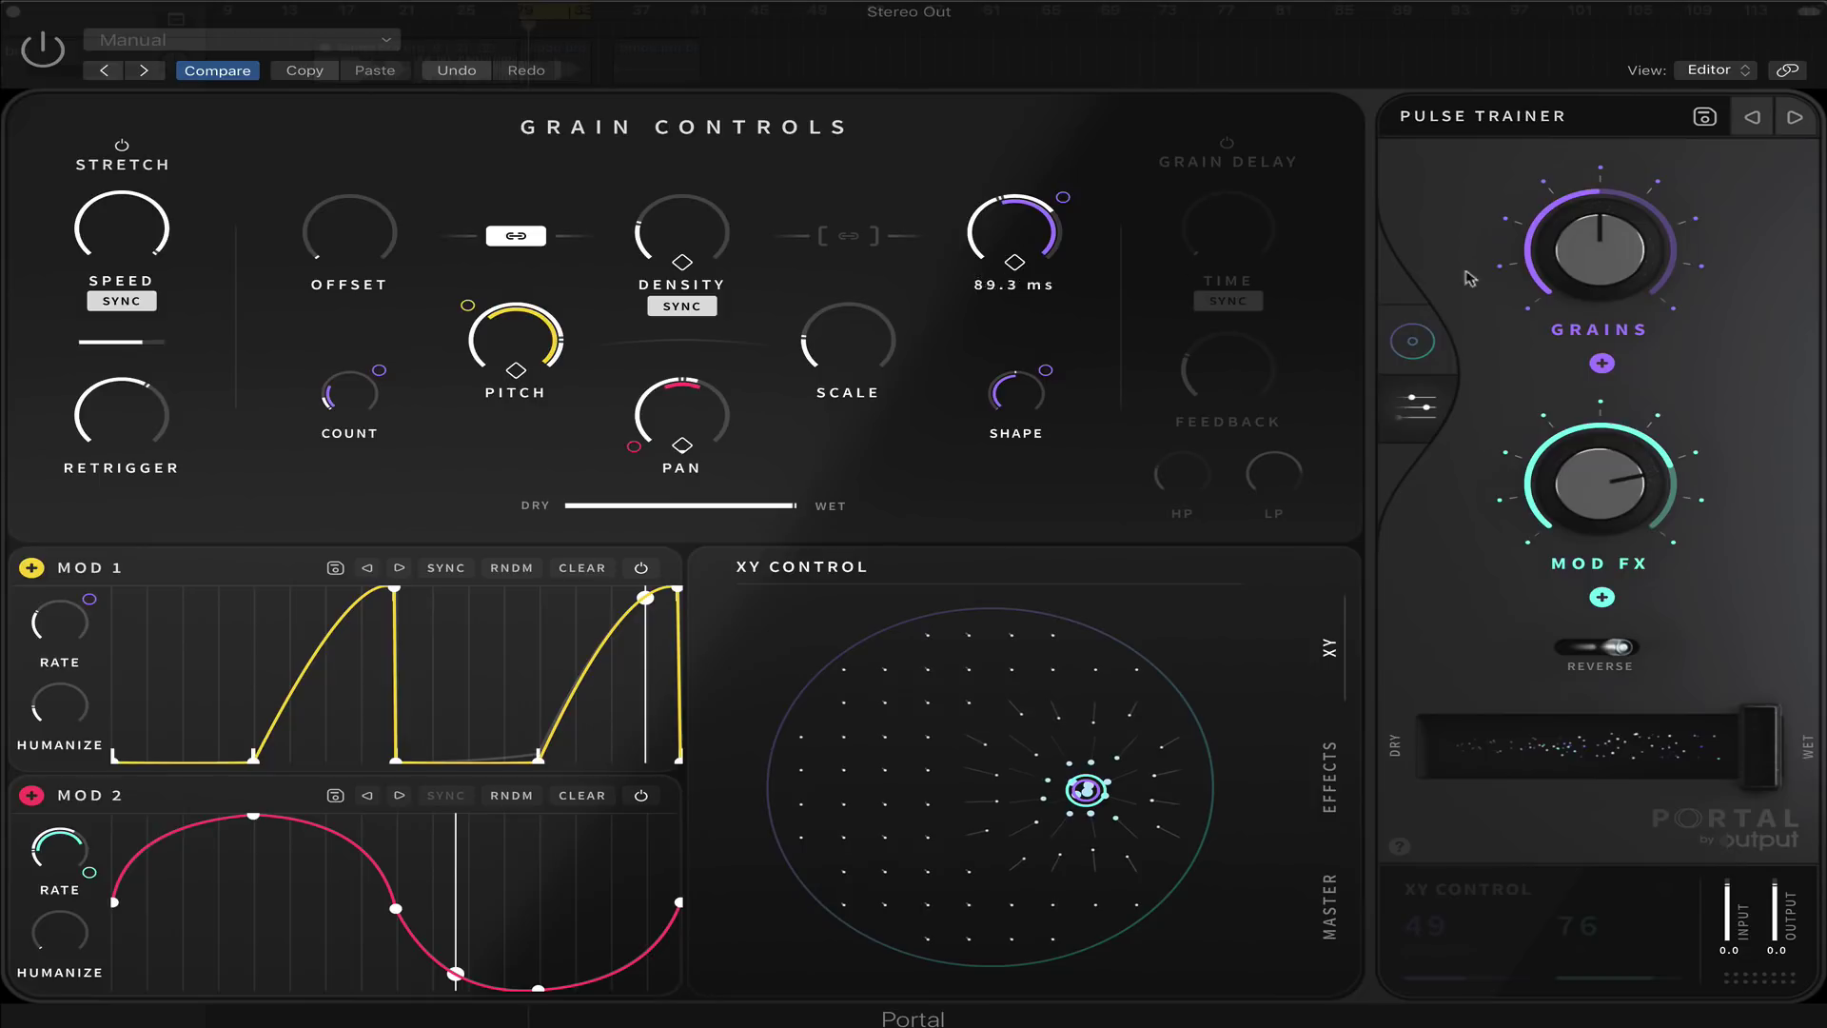
# Load the Laser Goes Bang preset from the Drums category and set its XY control to 53% Flam and 81% Density in the main view
pyautogui.click(1579, 120)
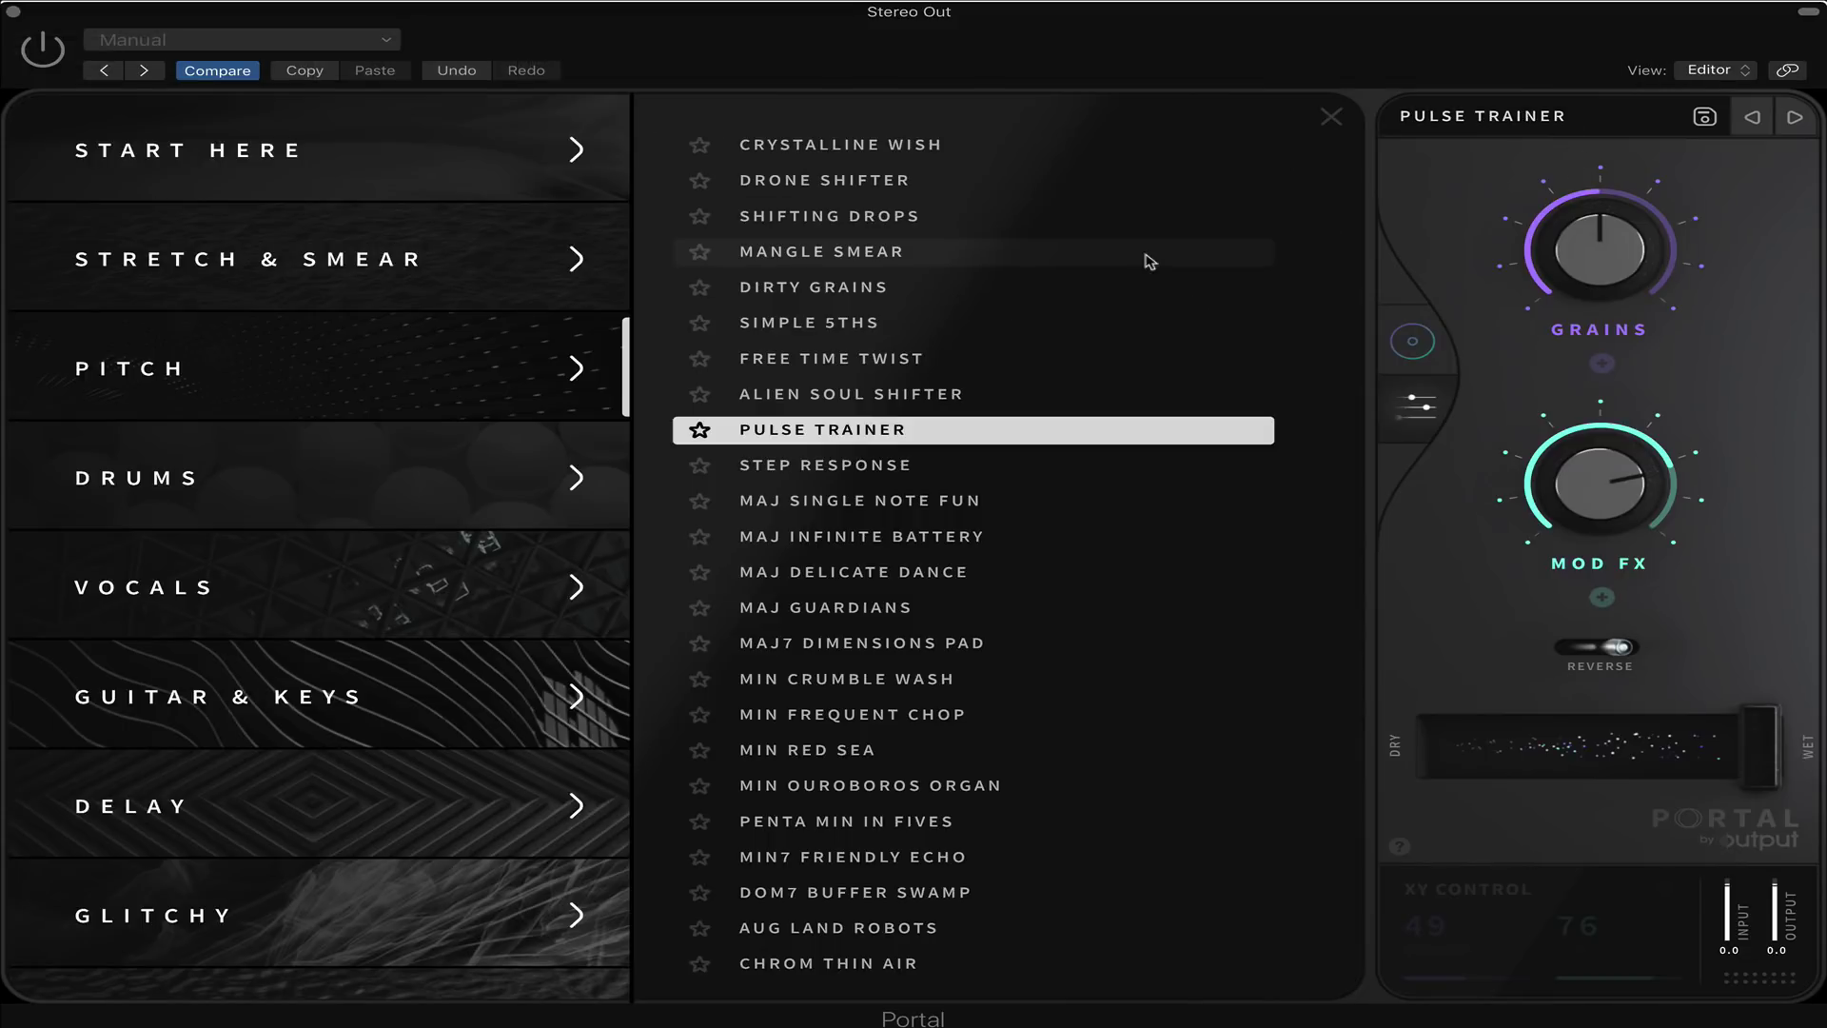
pyautogui.click(341, 498)
pyautogui.click(880, 180)
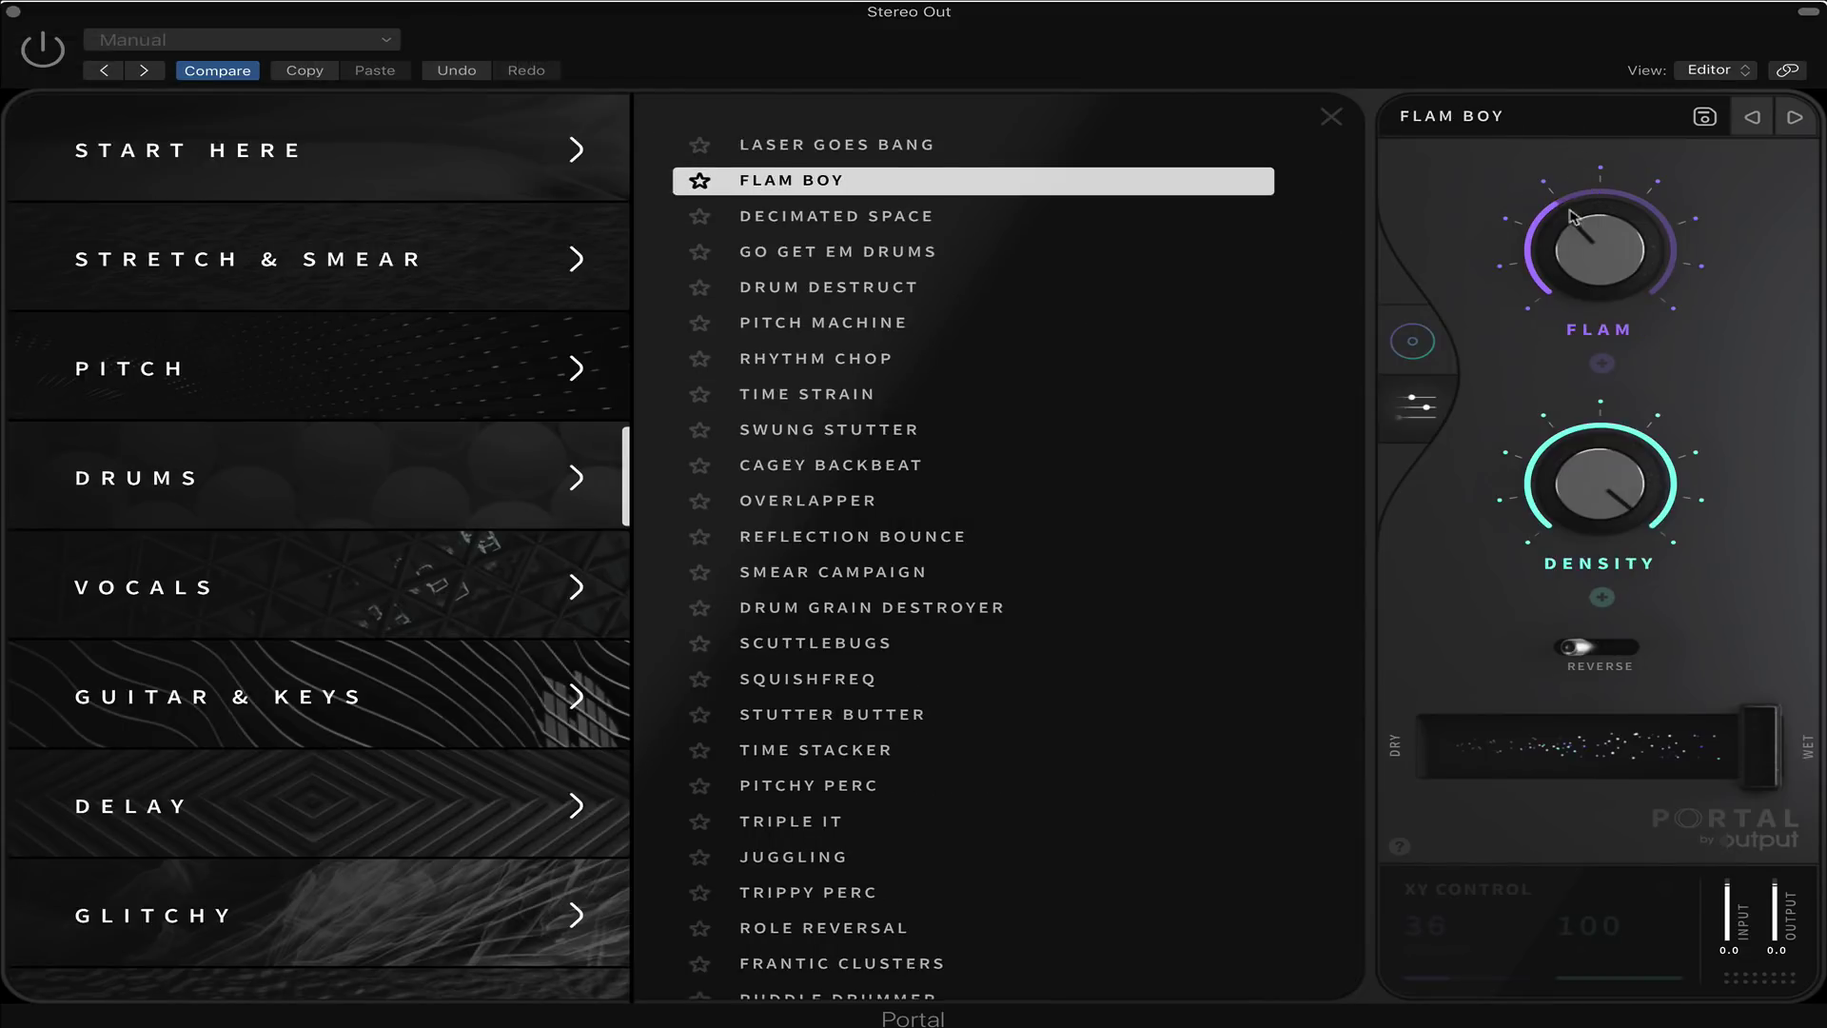
pyautogui.click(1259, 139)
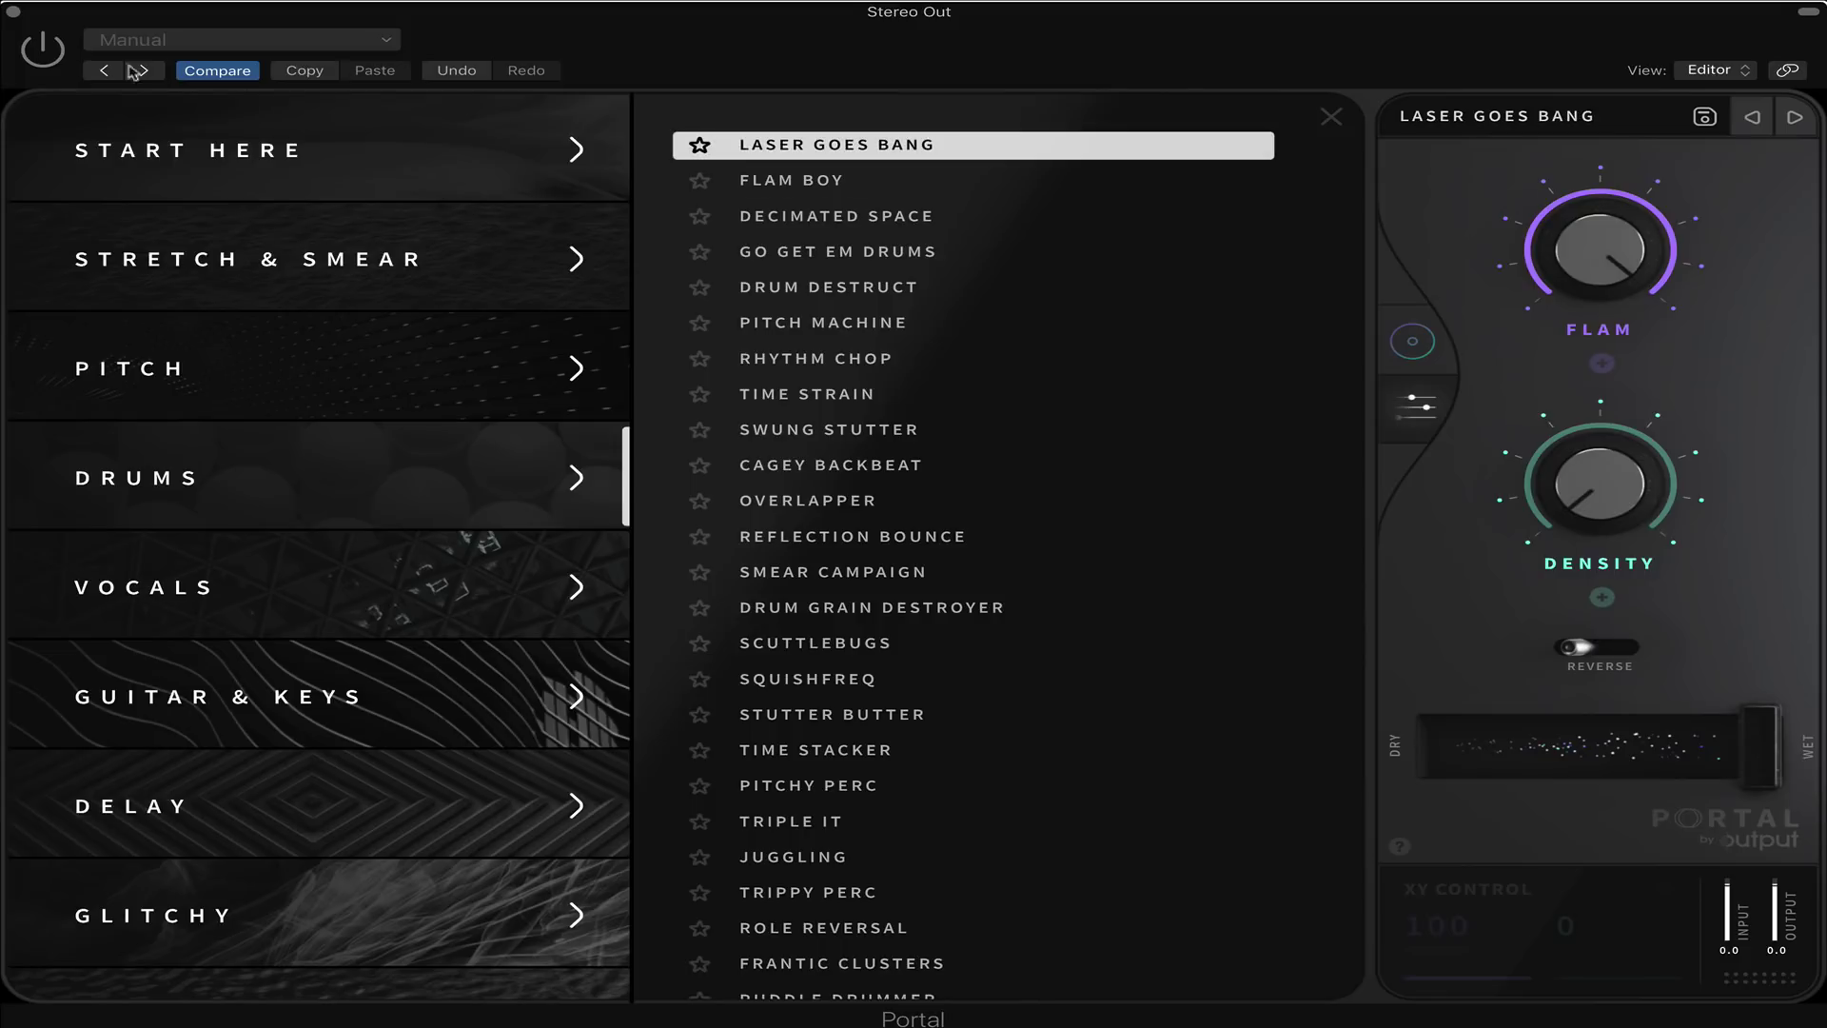
pyautogui.click(1412, 340)
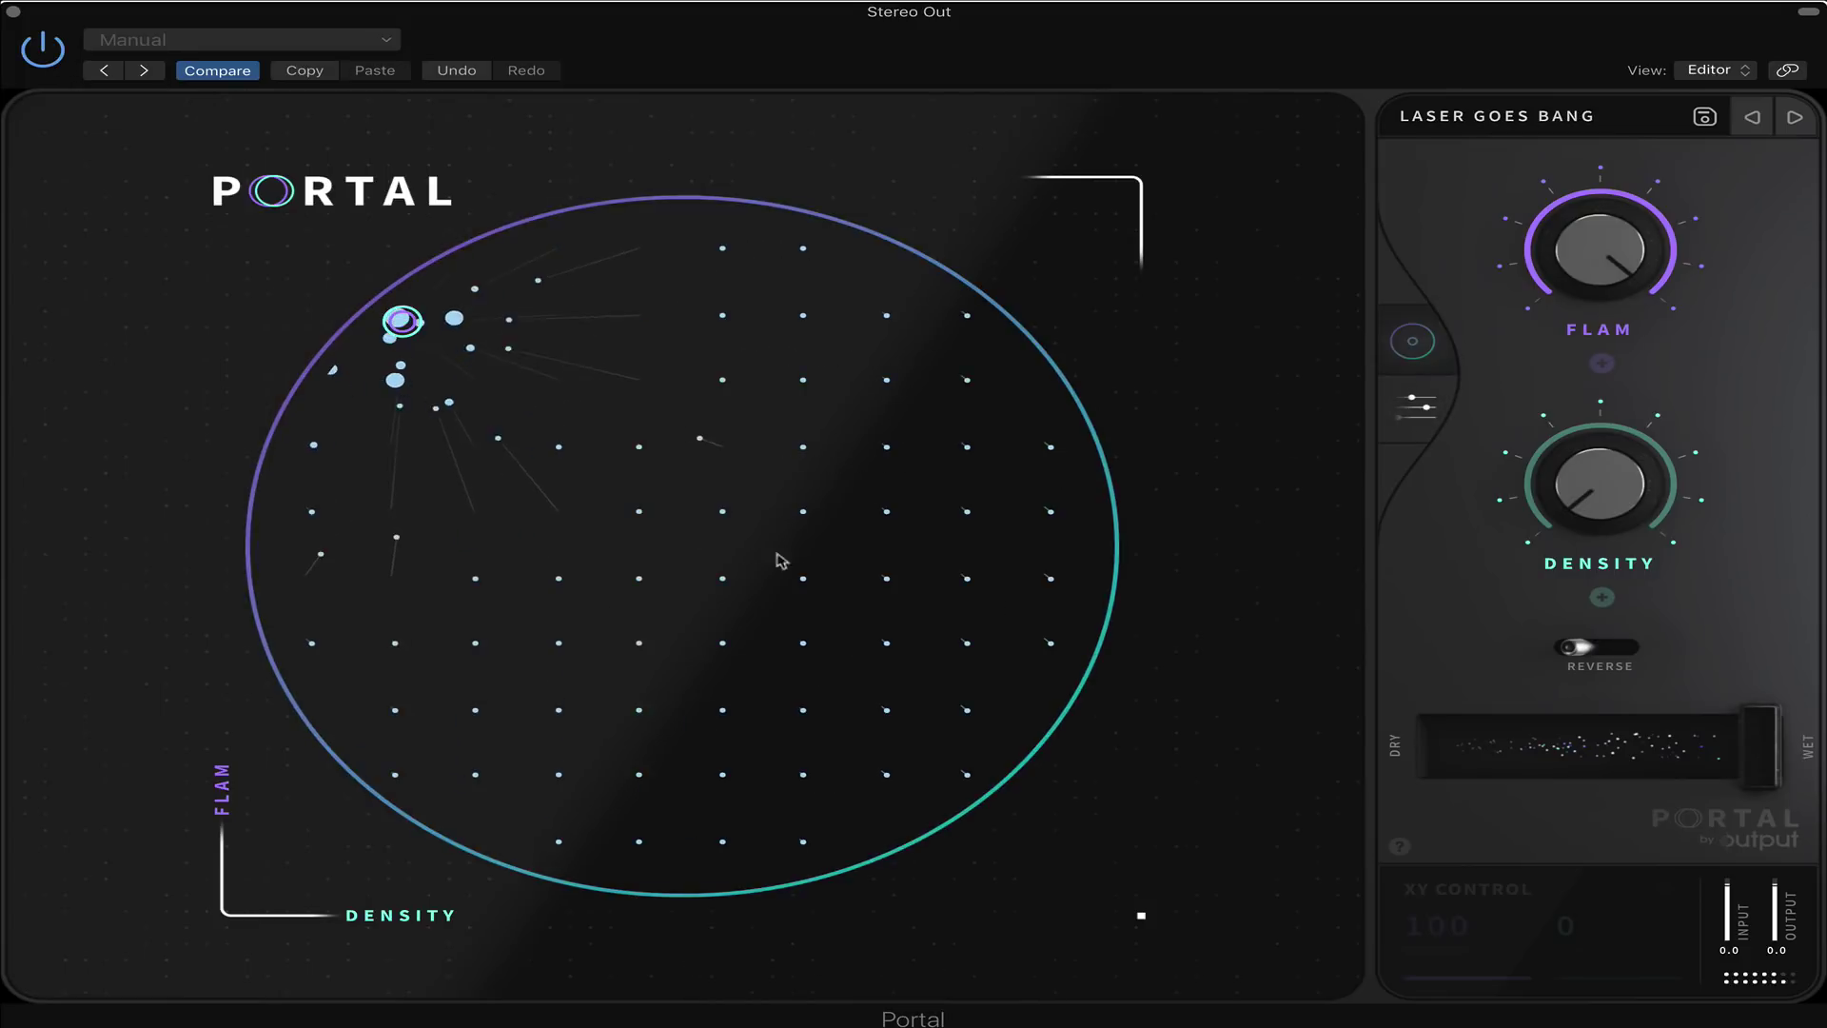
pyautogui.moveTo(400, 322); pyautogui.dragTo(906, 528)
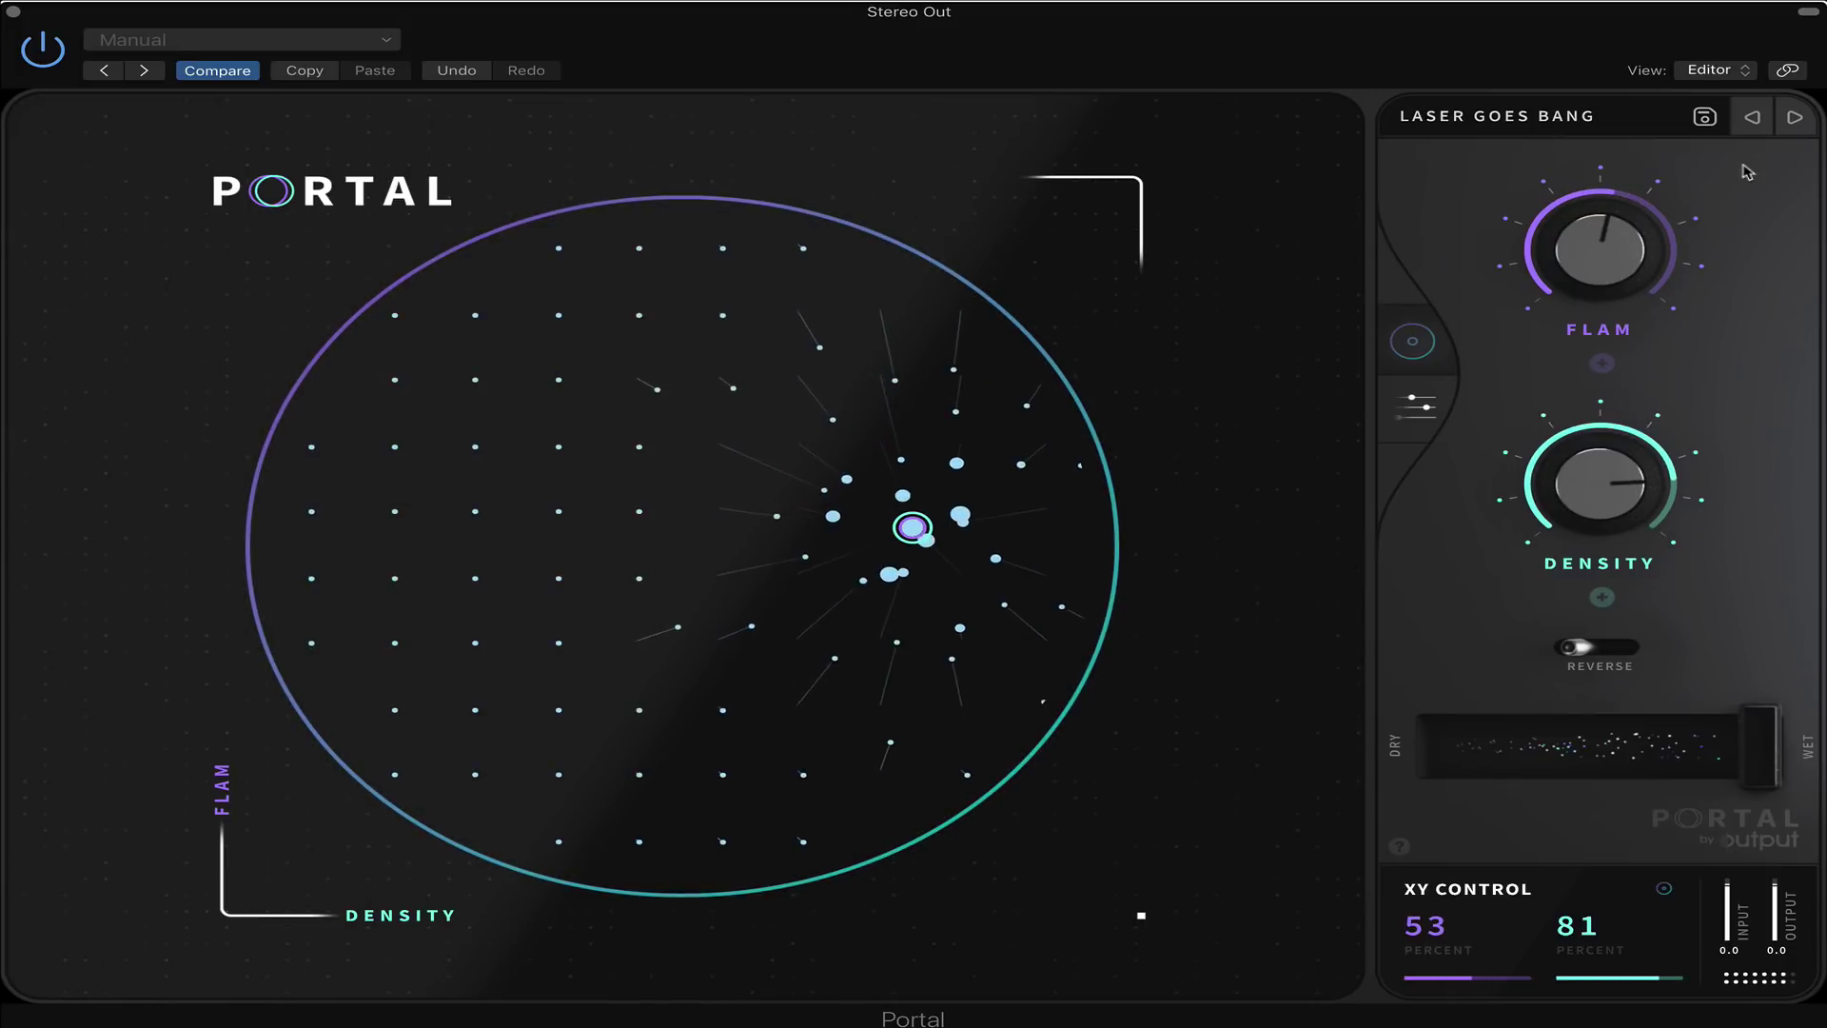
# Advance through the drum presets to Decimated Space and move its XY control to 31% Glitch and 65% FX
pyautogui.click(1795, 116)
pyautogui.moveTo(1063, 606); pyautogui.dragTo(481, 634)
pyautogui.click(1795, 116)
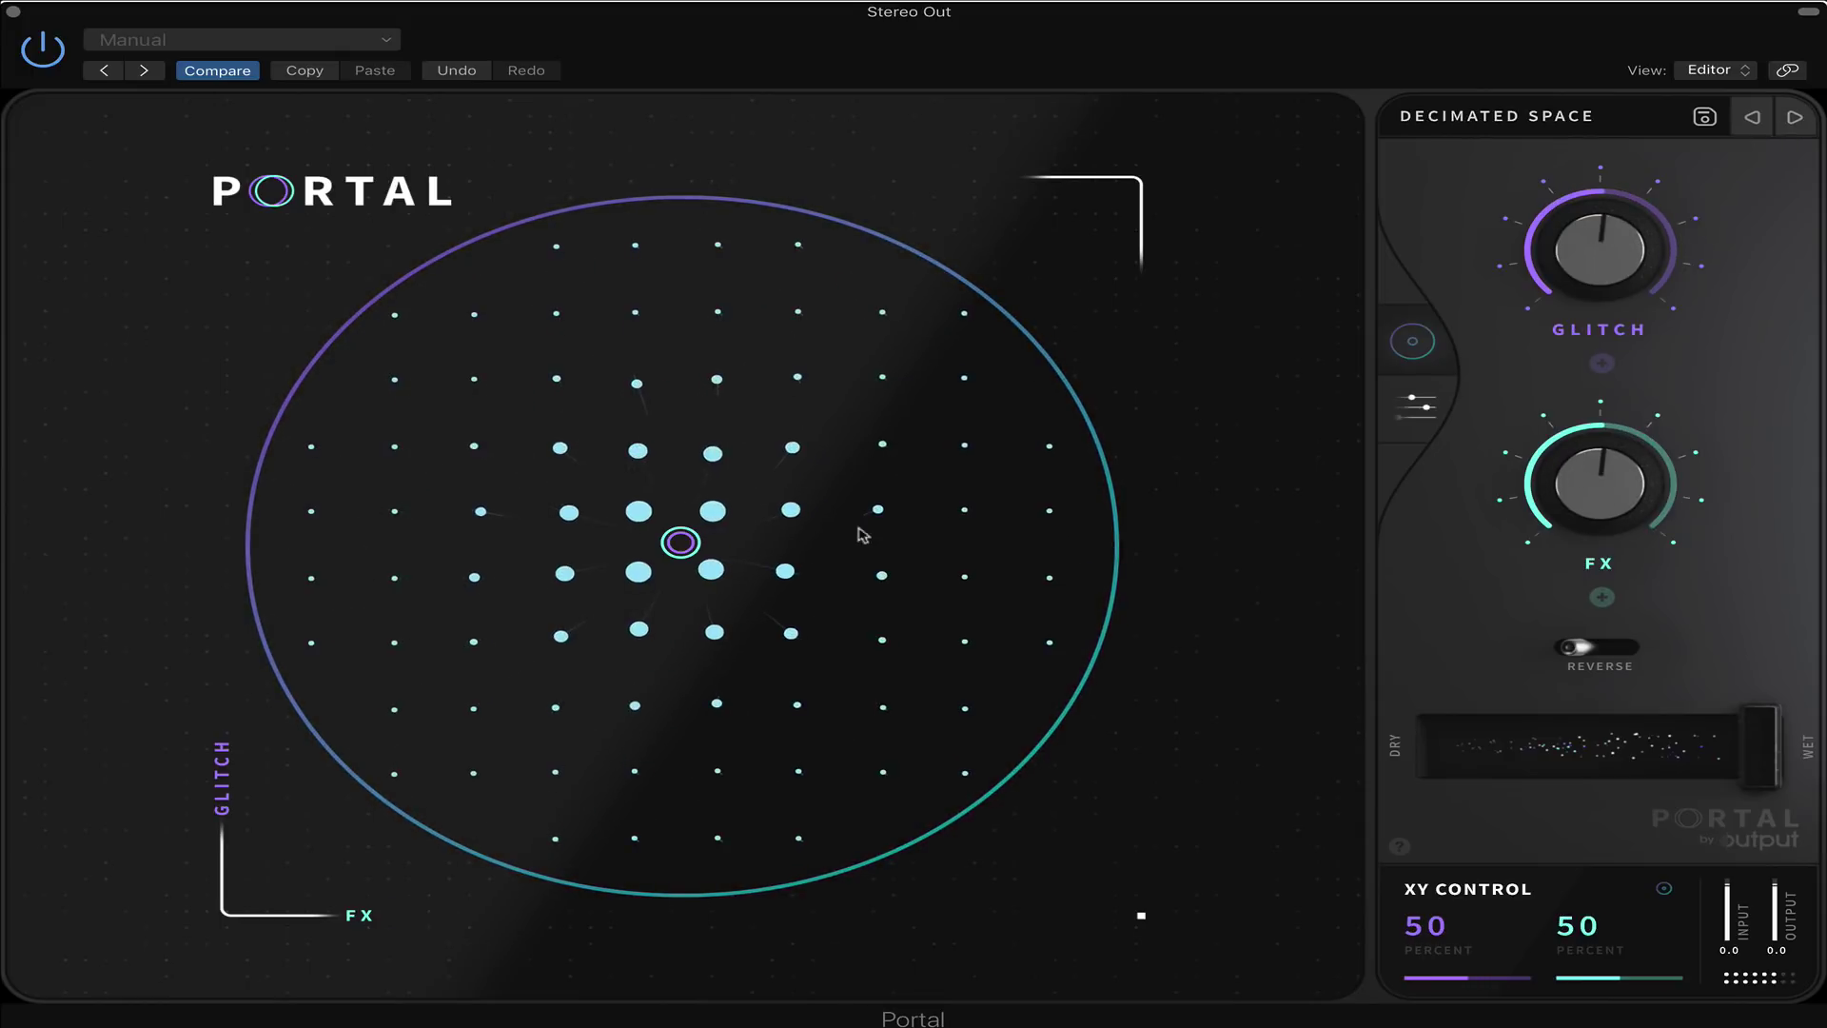
pyautogui.moveTo(683, 540); pyautogui.dragTo(793, 662)
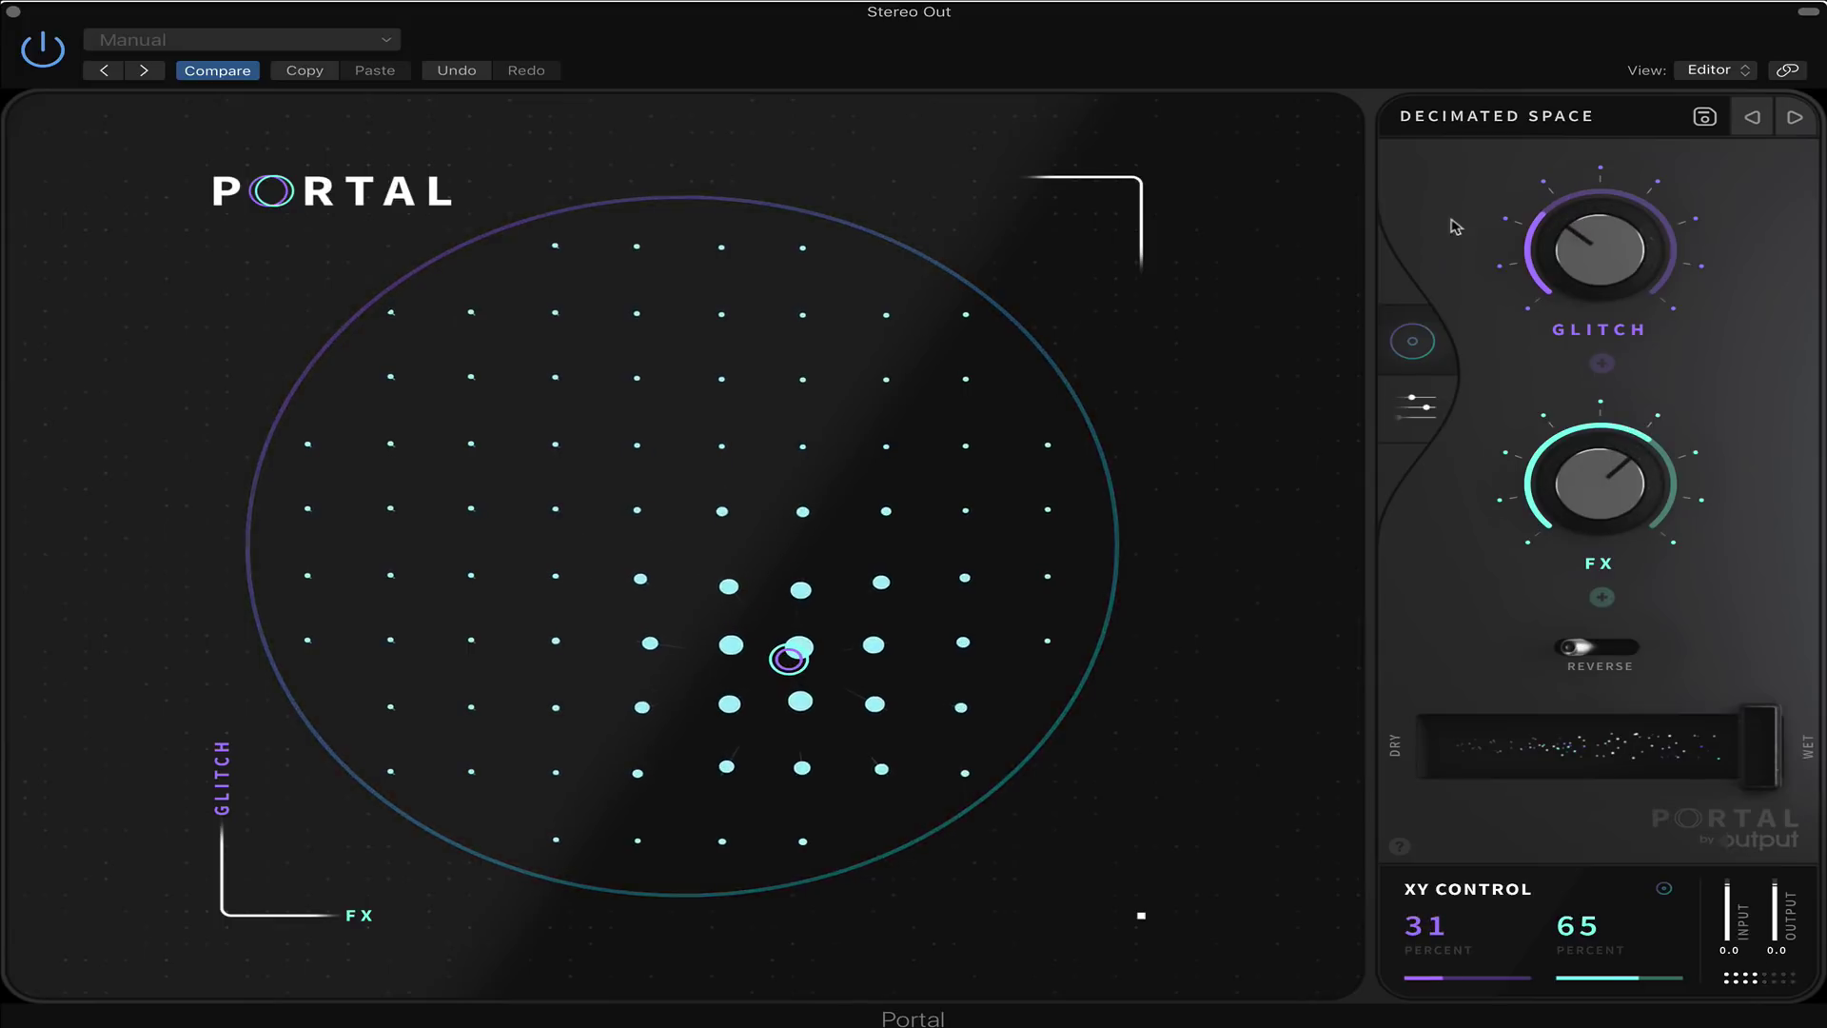
# Load the Pitchy Perc preset and, in the detailed controls view, move its XY control to 35% Pitch and 13% Glitch
pyautogui.click(857, 788)
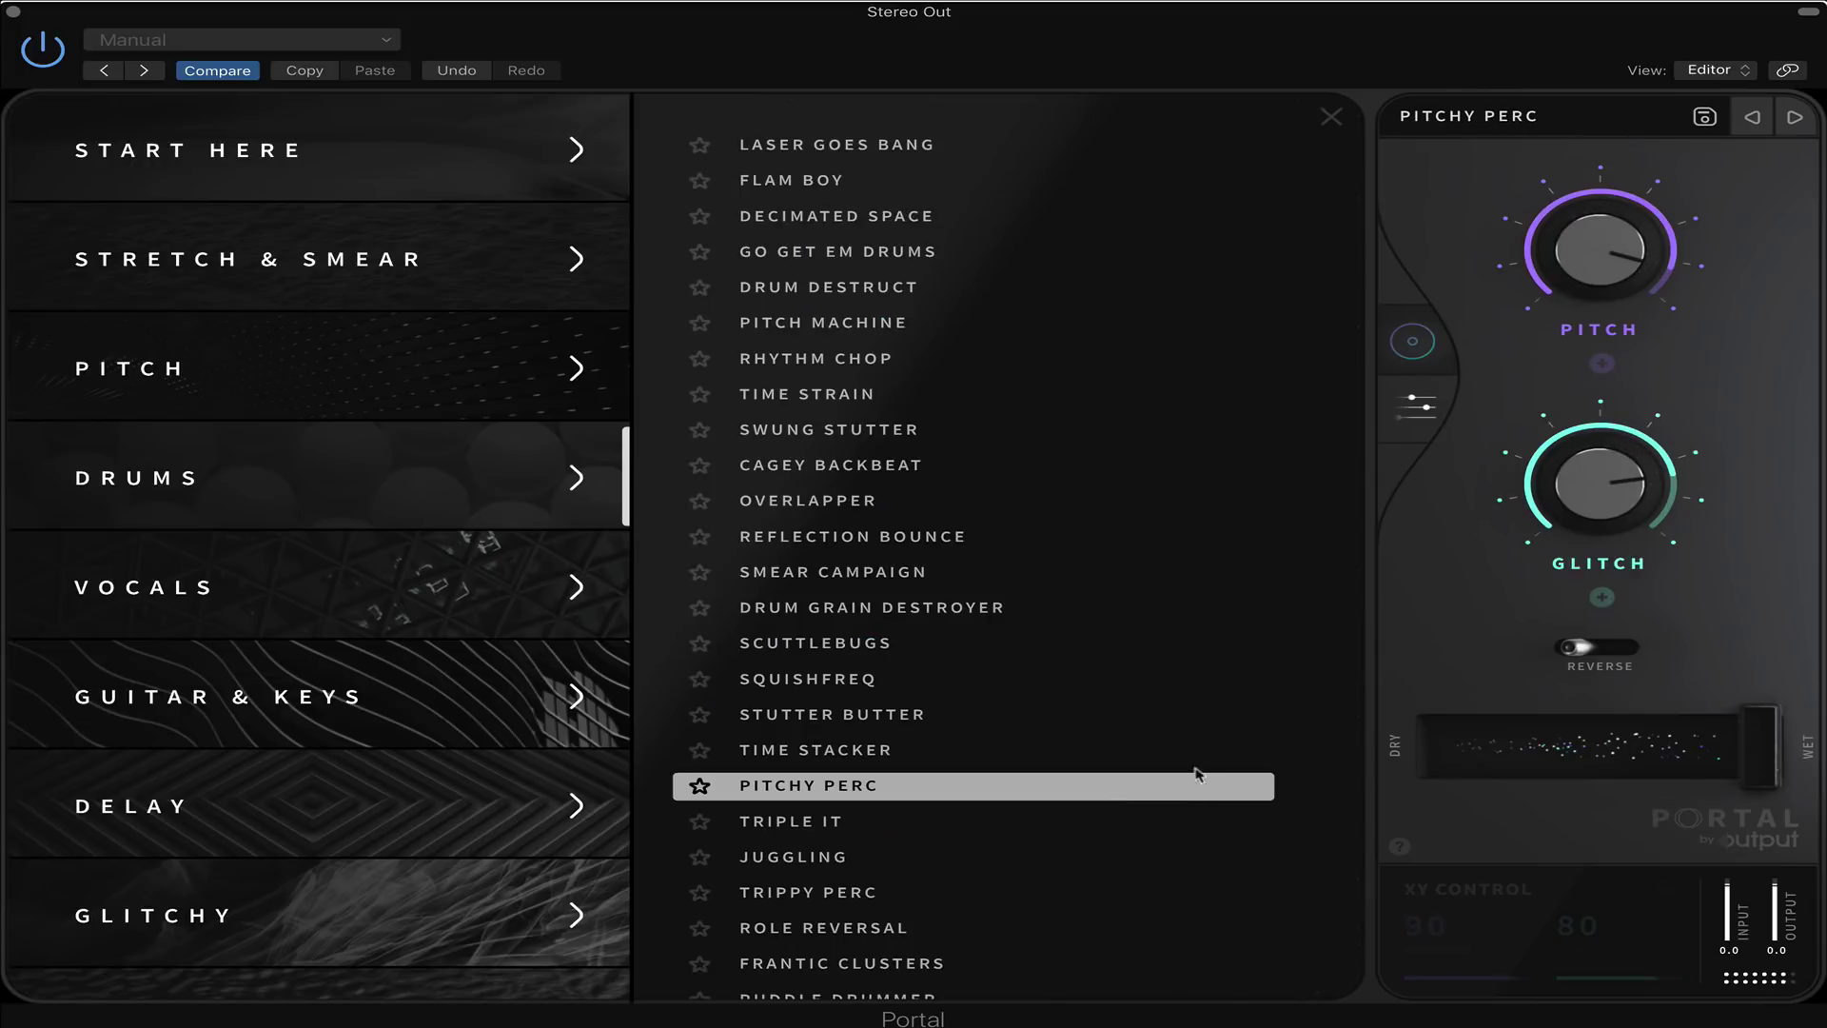
pyautogui.click(1417, 406)
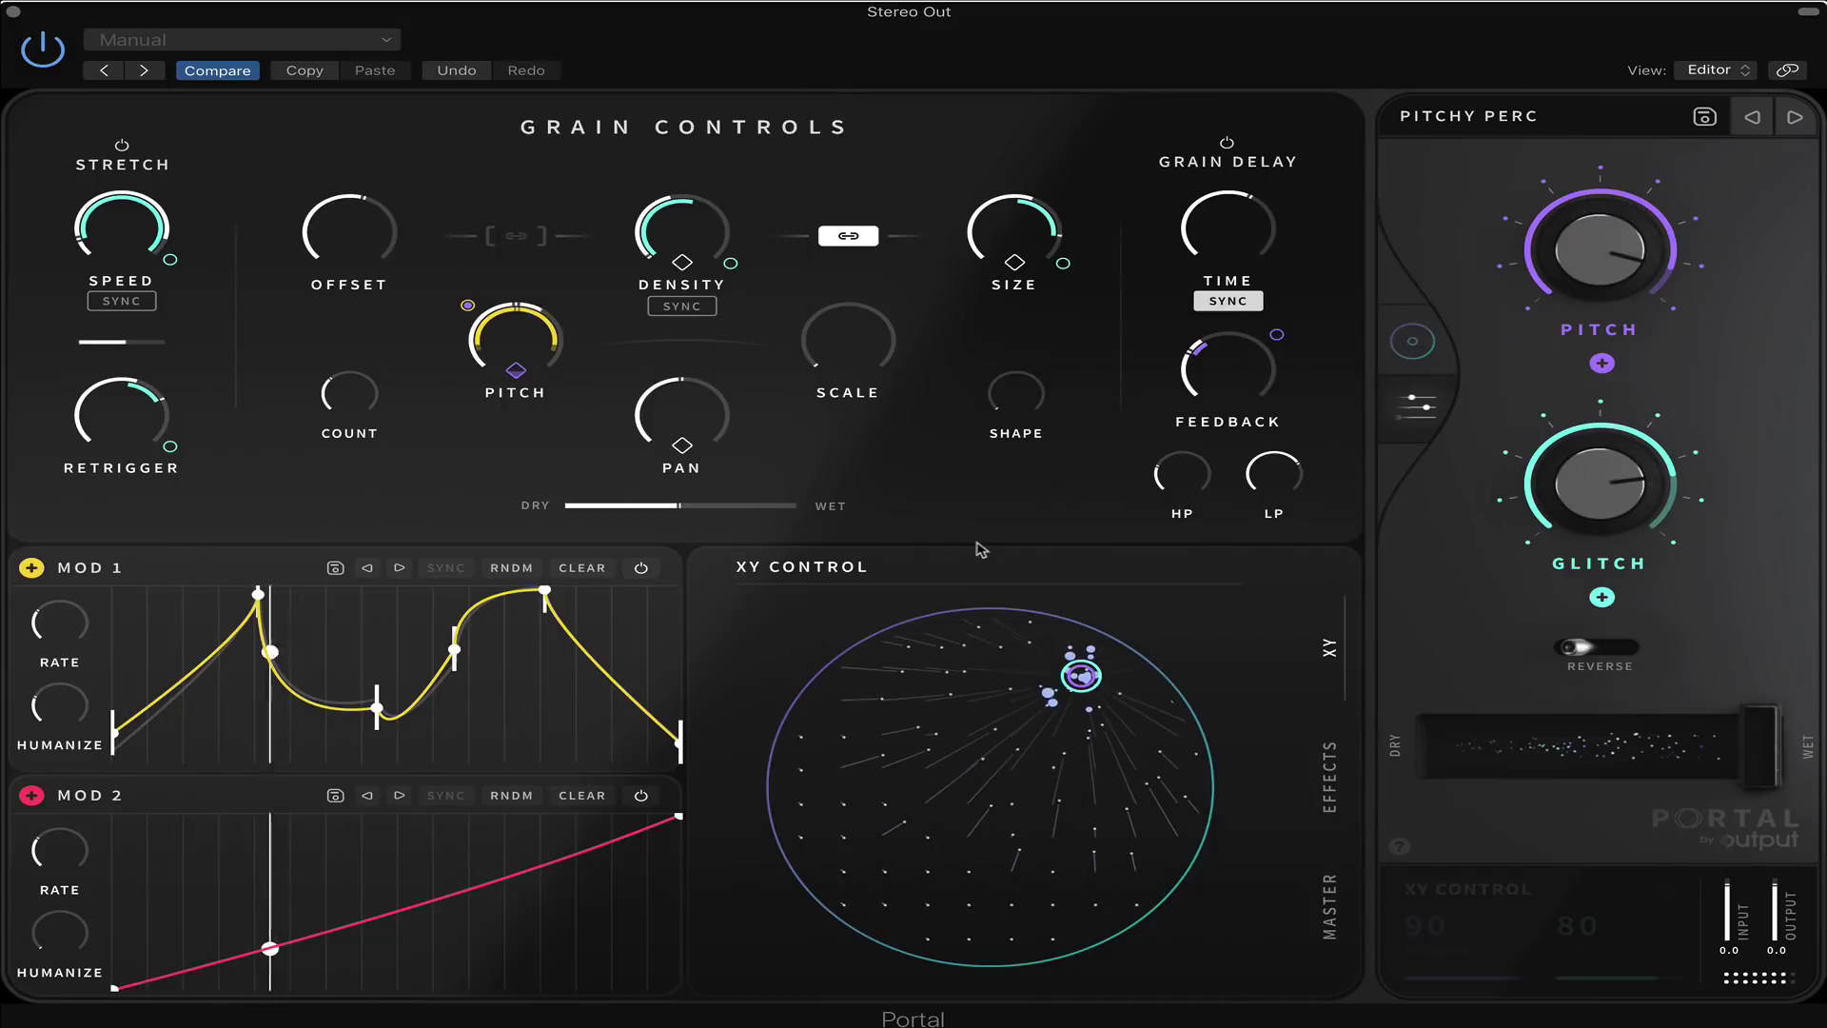
pyautogui.moveTo(1076, 677); pyautogui.dragTo(857, 826)
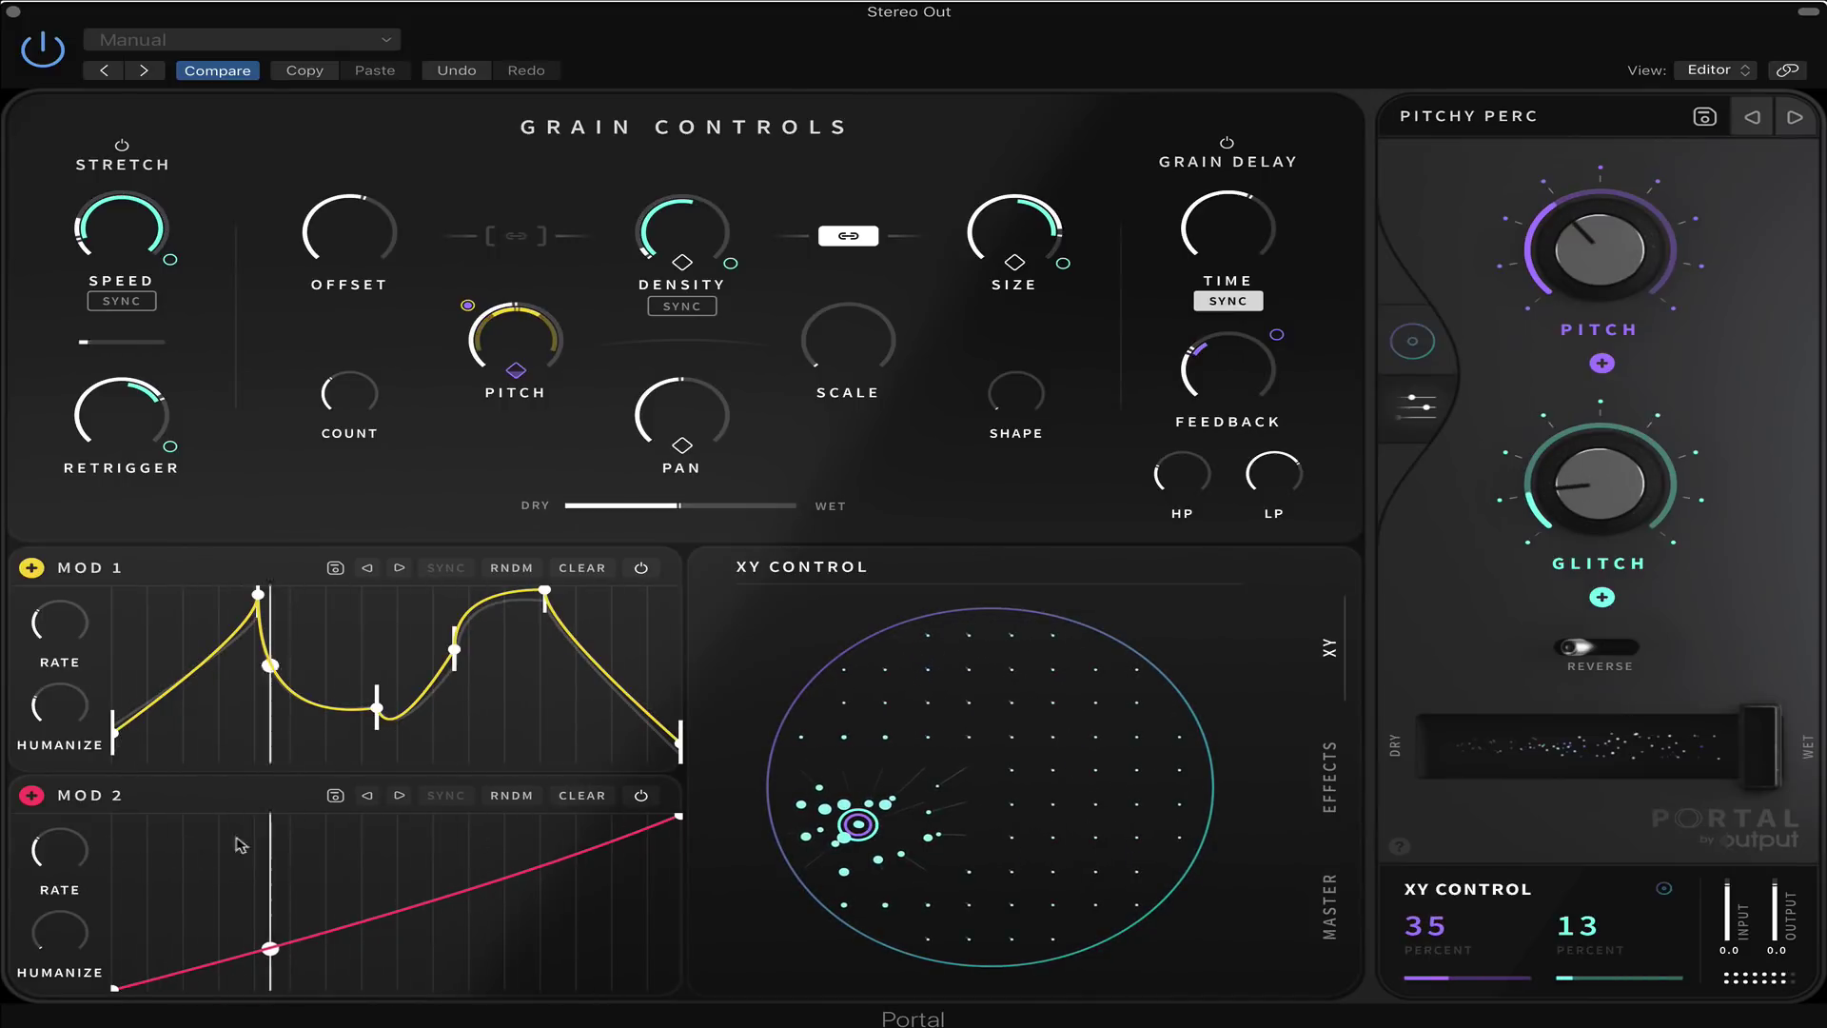
# Adjust the rate of Mod 2 and move the XY control to 51% Pitch and 92% Glitch
pyautogui.moveTo(64, 855)
pyautogui.moveTo(65, 855)
pyautogui.mouseDown()
pyautogui.moveTo(68, 815)
pyautogui.moveTo(74, 862)
pyautogui.mouseUp()
pyautogui.moveTo(858, 824); pyautogui.dragTo(1141, 785)
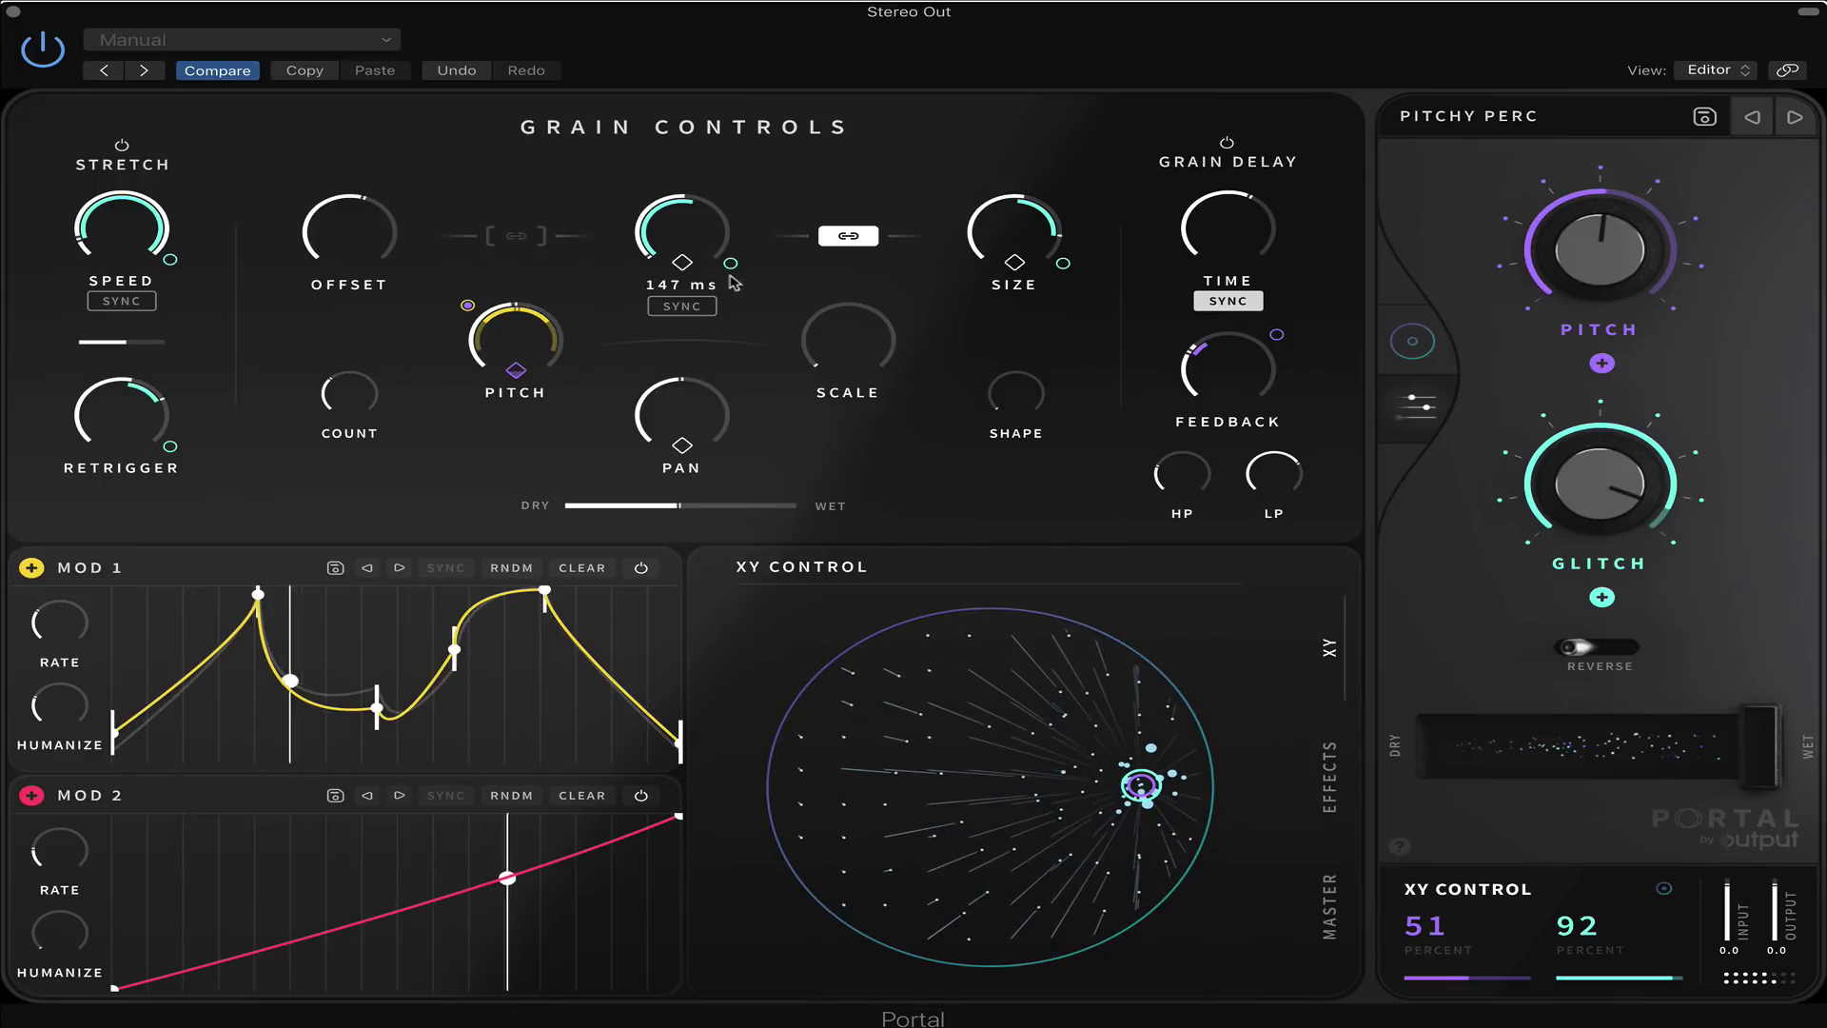
# Set the Macro 2 modulation depth on grain density to +12 and move the XY control to 32% Pitch and 45% Glitch
pyautogui.moveTo(732, 265); pyautogui.dragTo(746, 350)
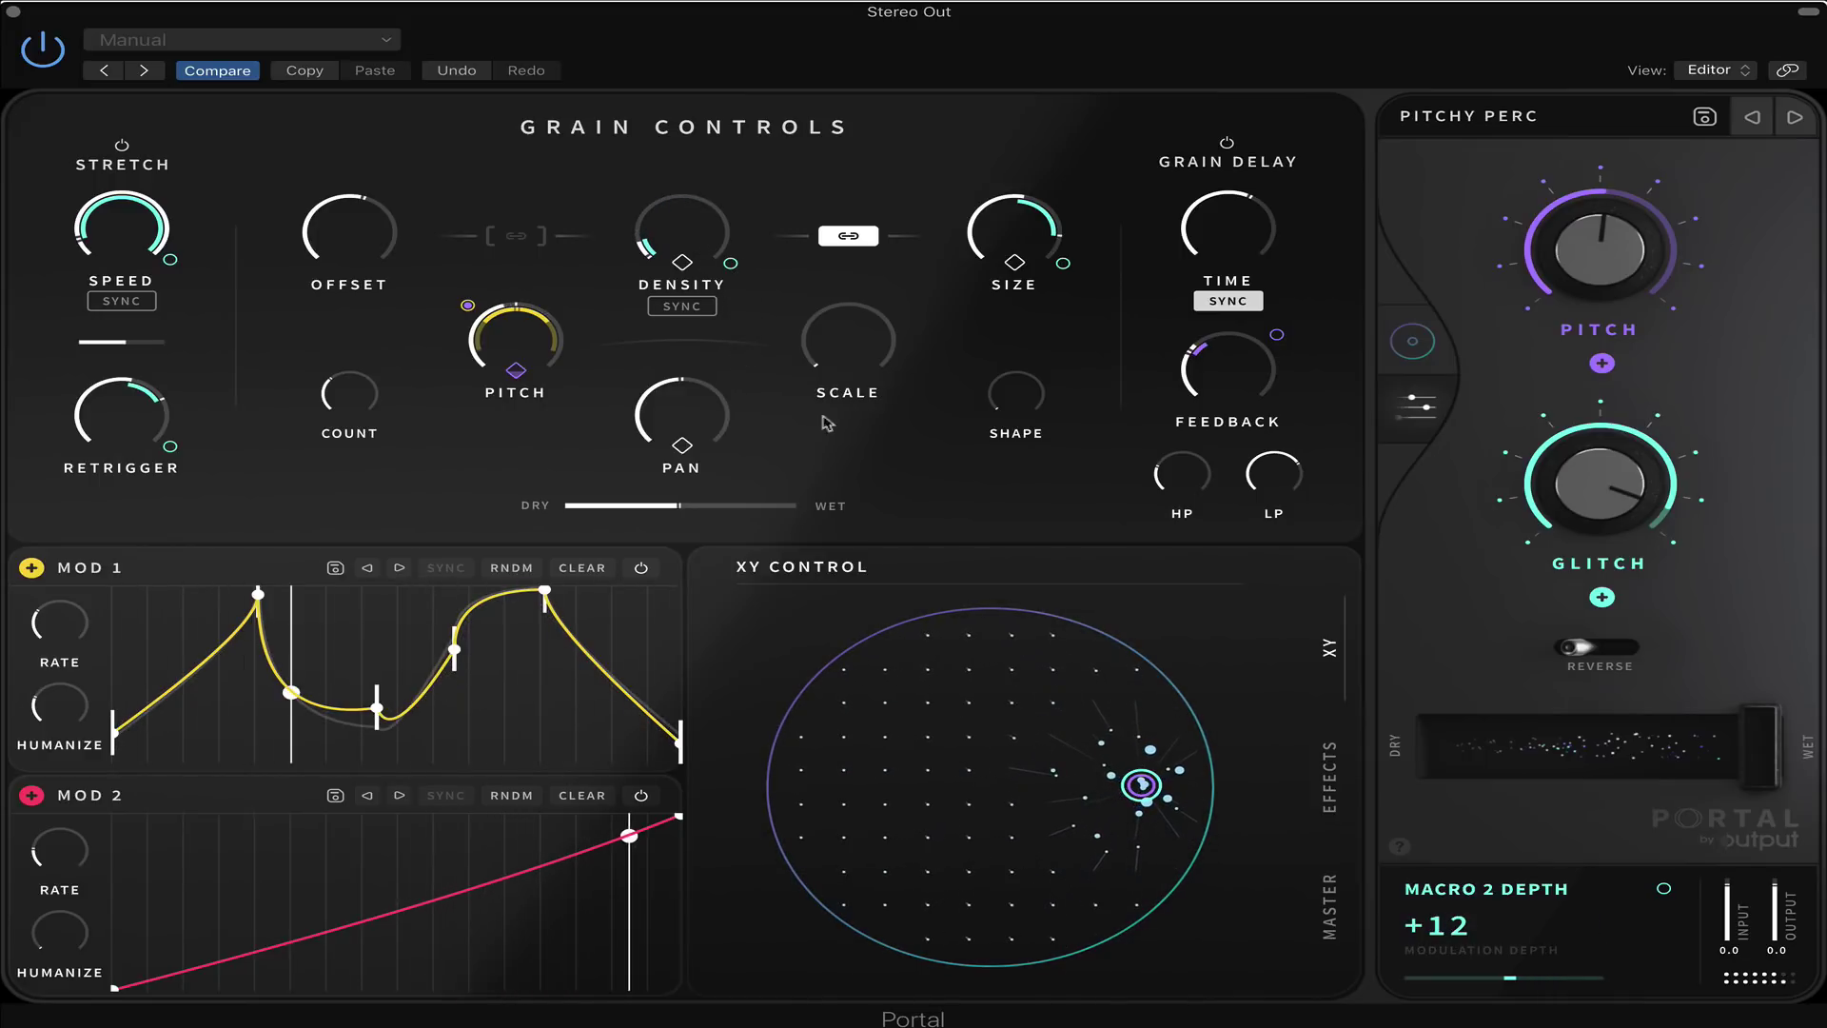
pyautogui.moveTo(1141, 785); pyautogui.dragTo(972, 839)
# Load the Unglued preset from the Glitchy category and move its XY control to 47% Rate and 15% FX in the main view
pyautogui.click(1551, 122)
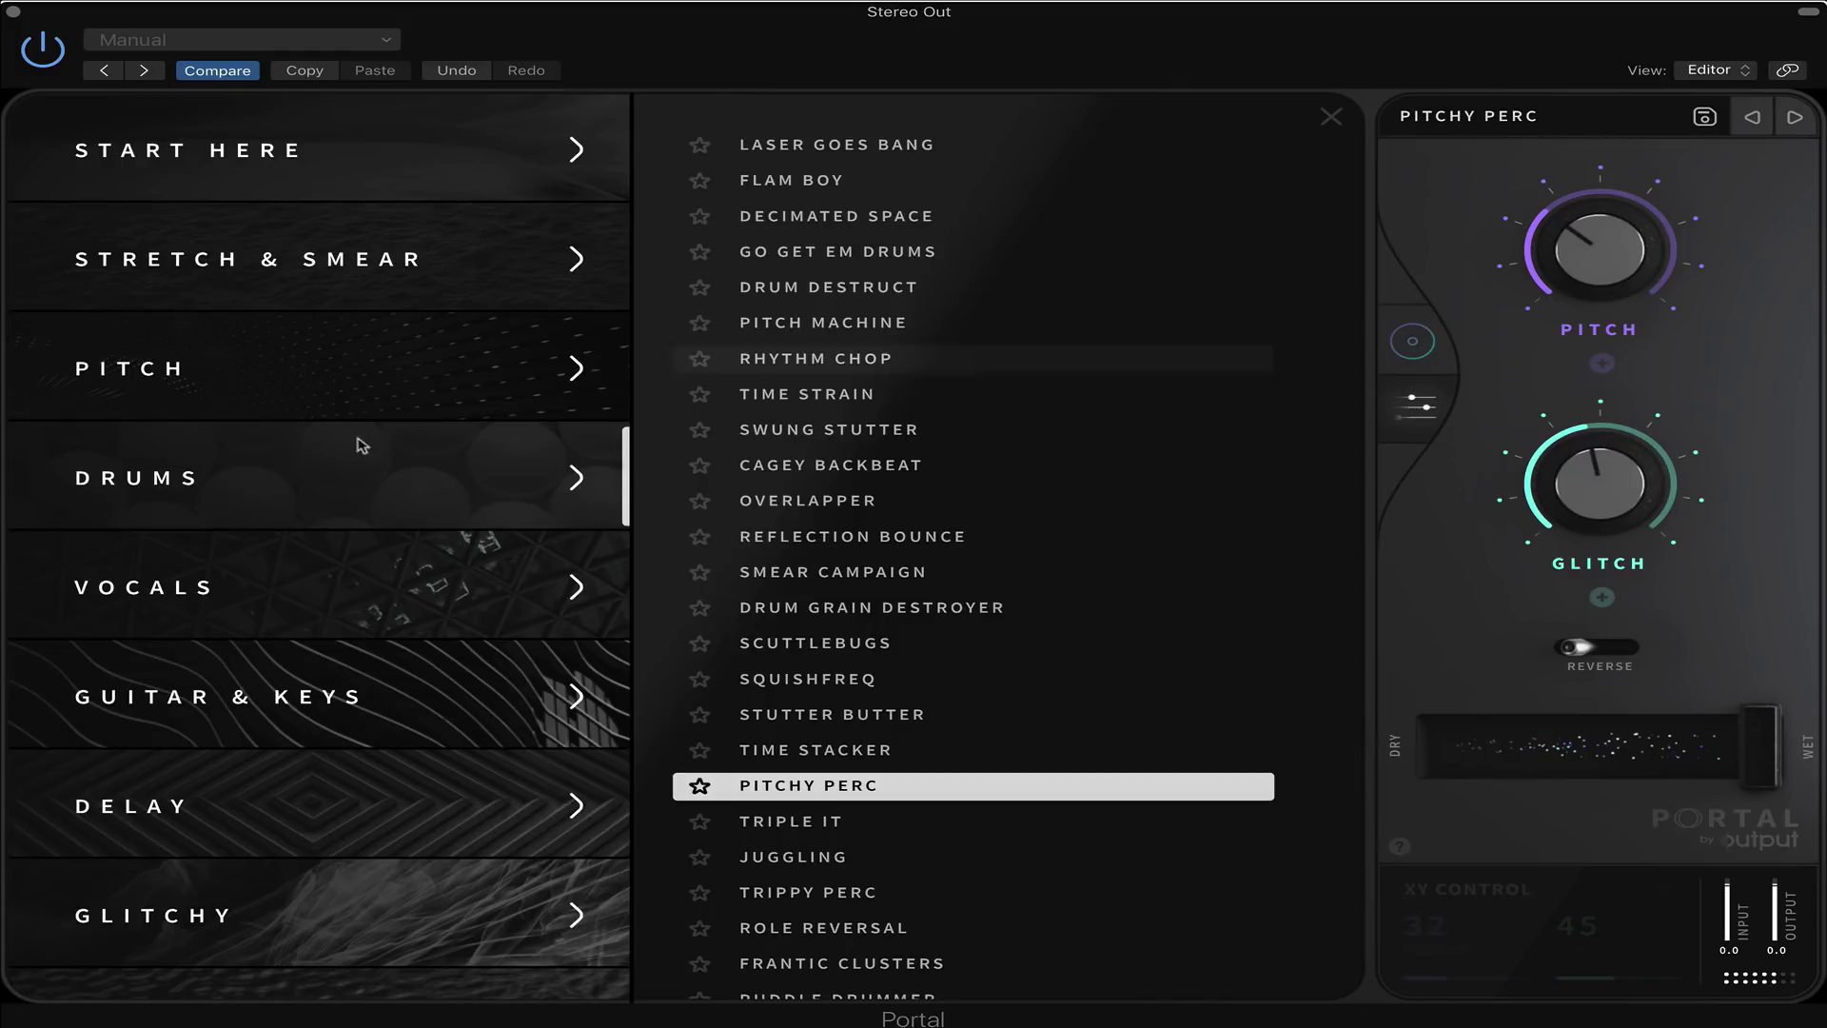
pyautogui.click(310, 910)
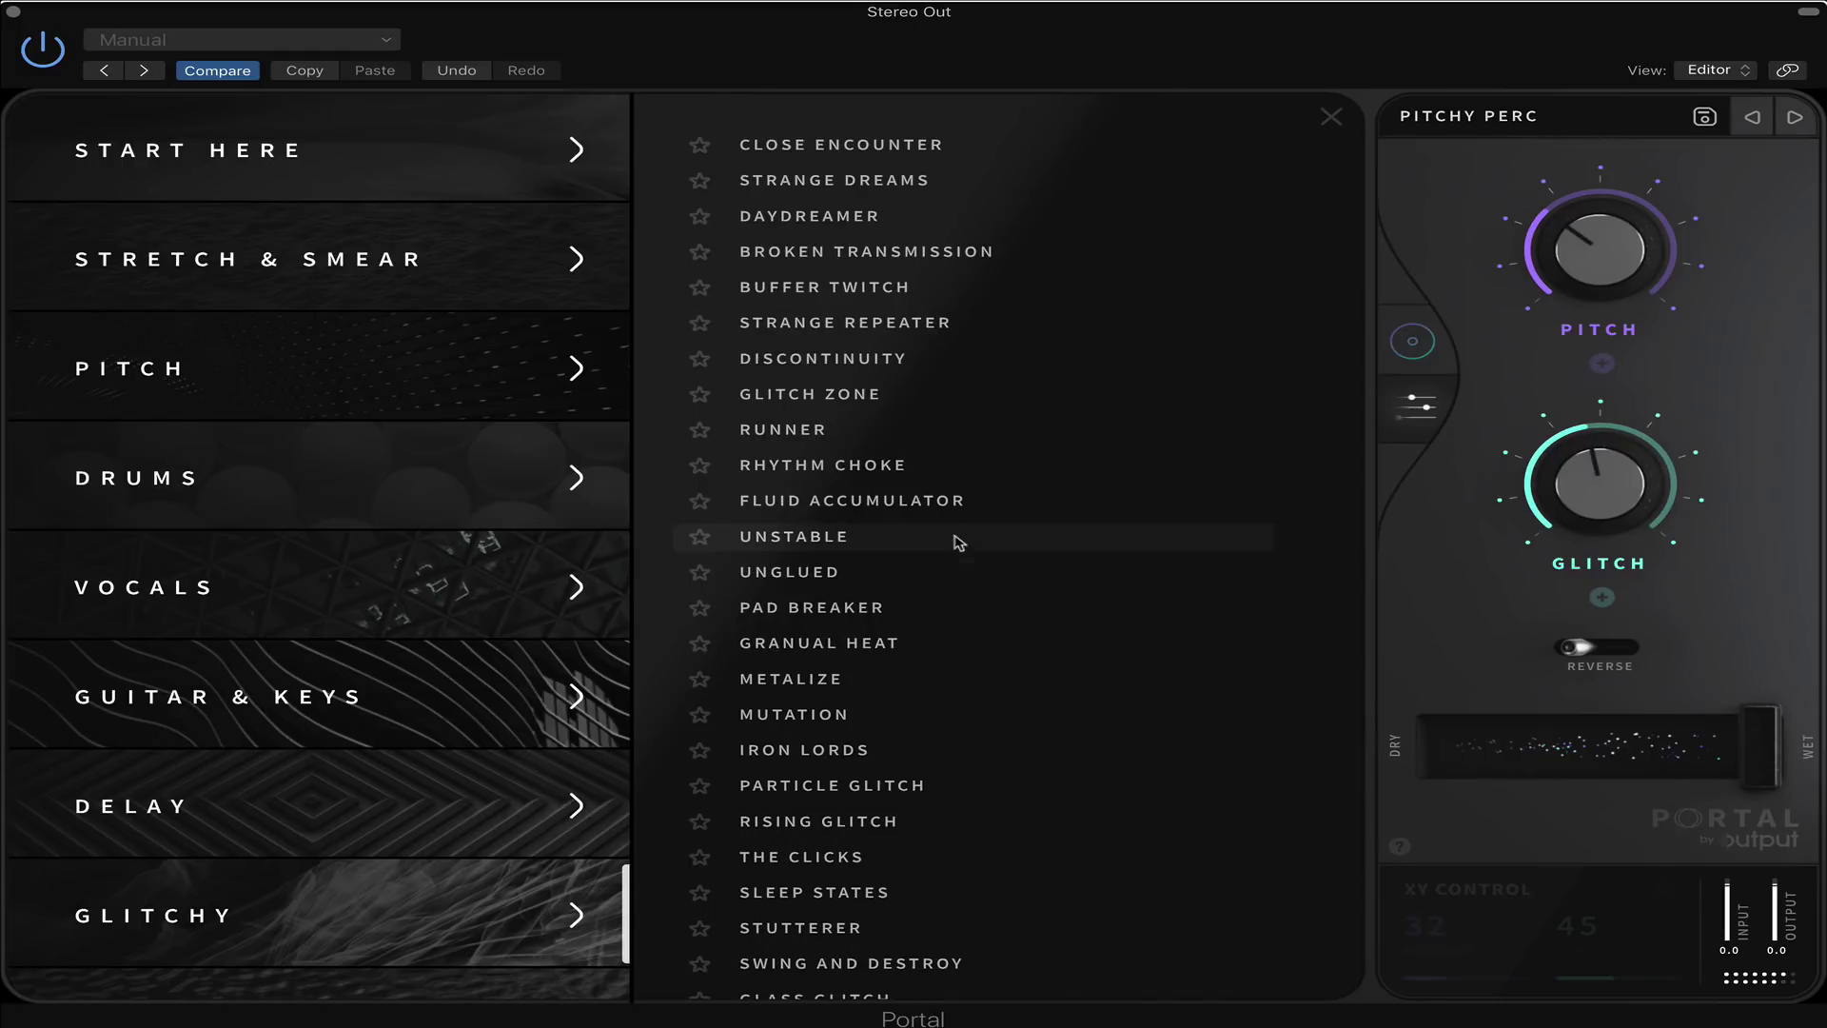
pyautogui.click(931, 579)
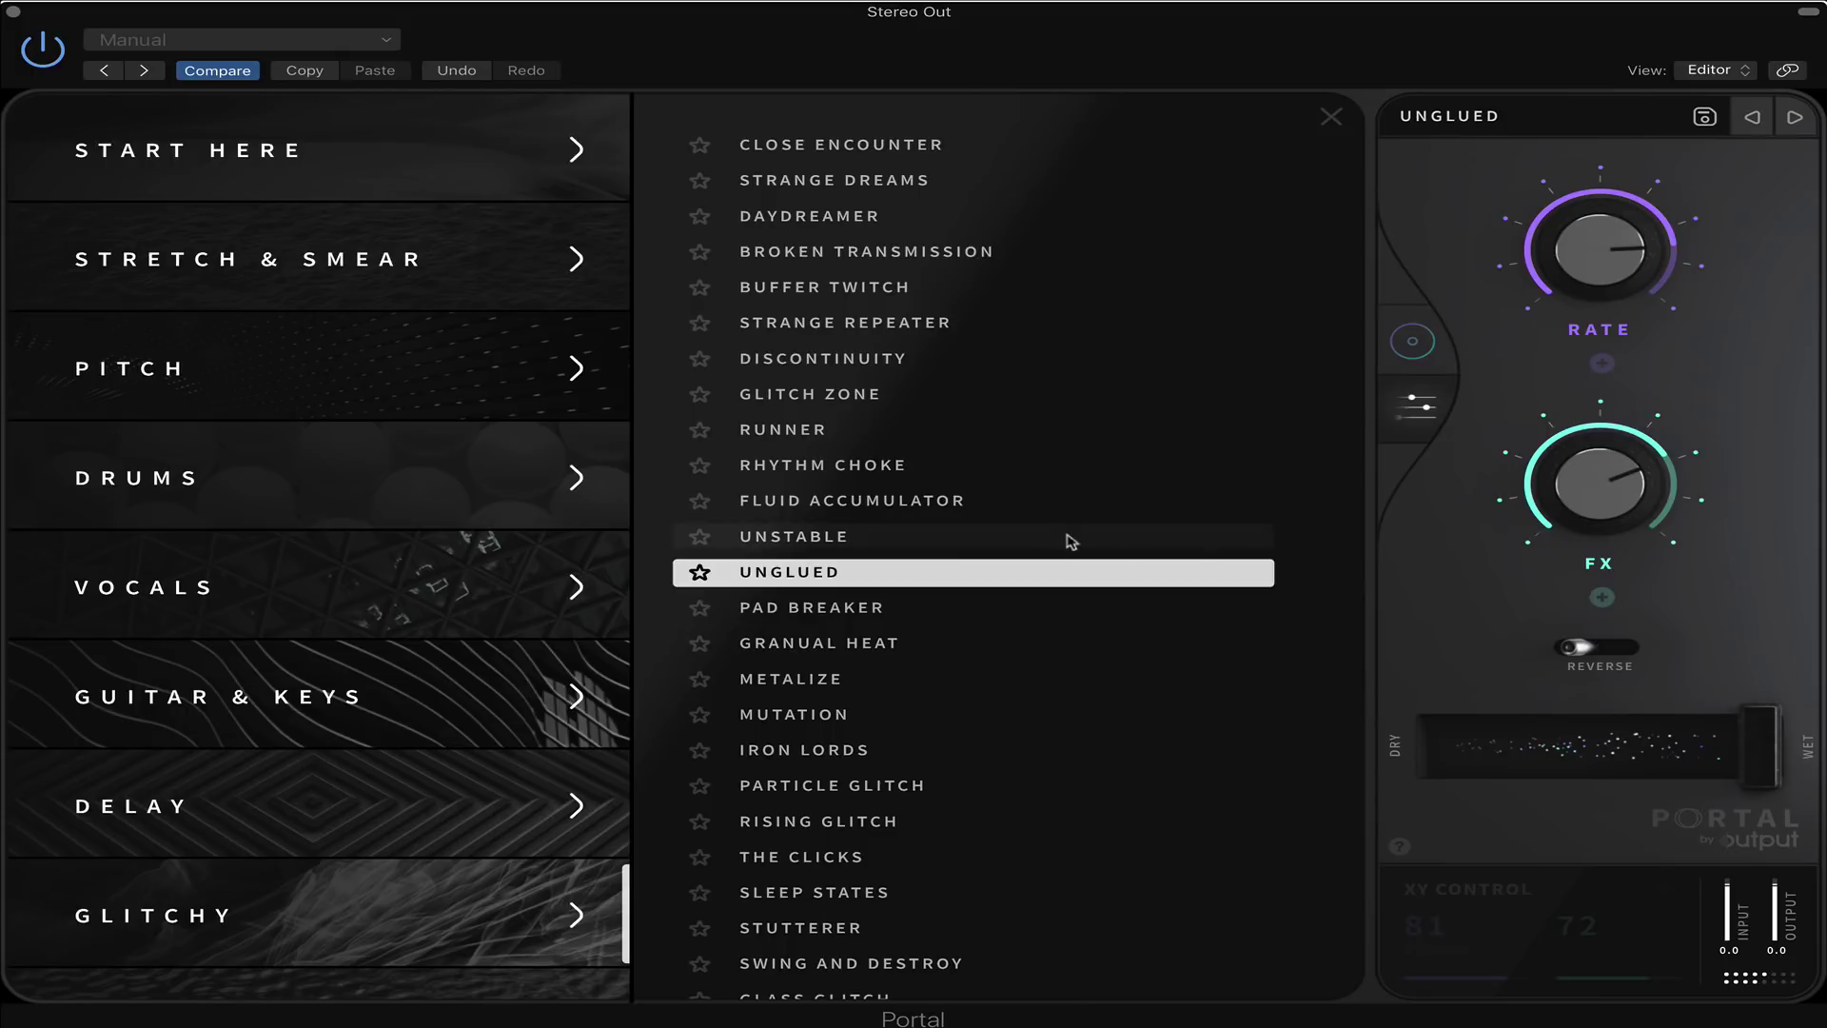
pyautogui.click(1412, 341)
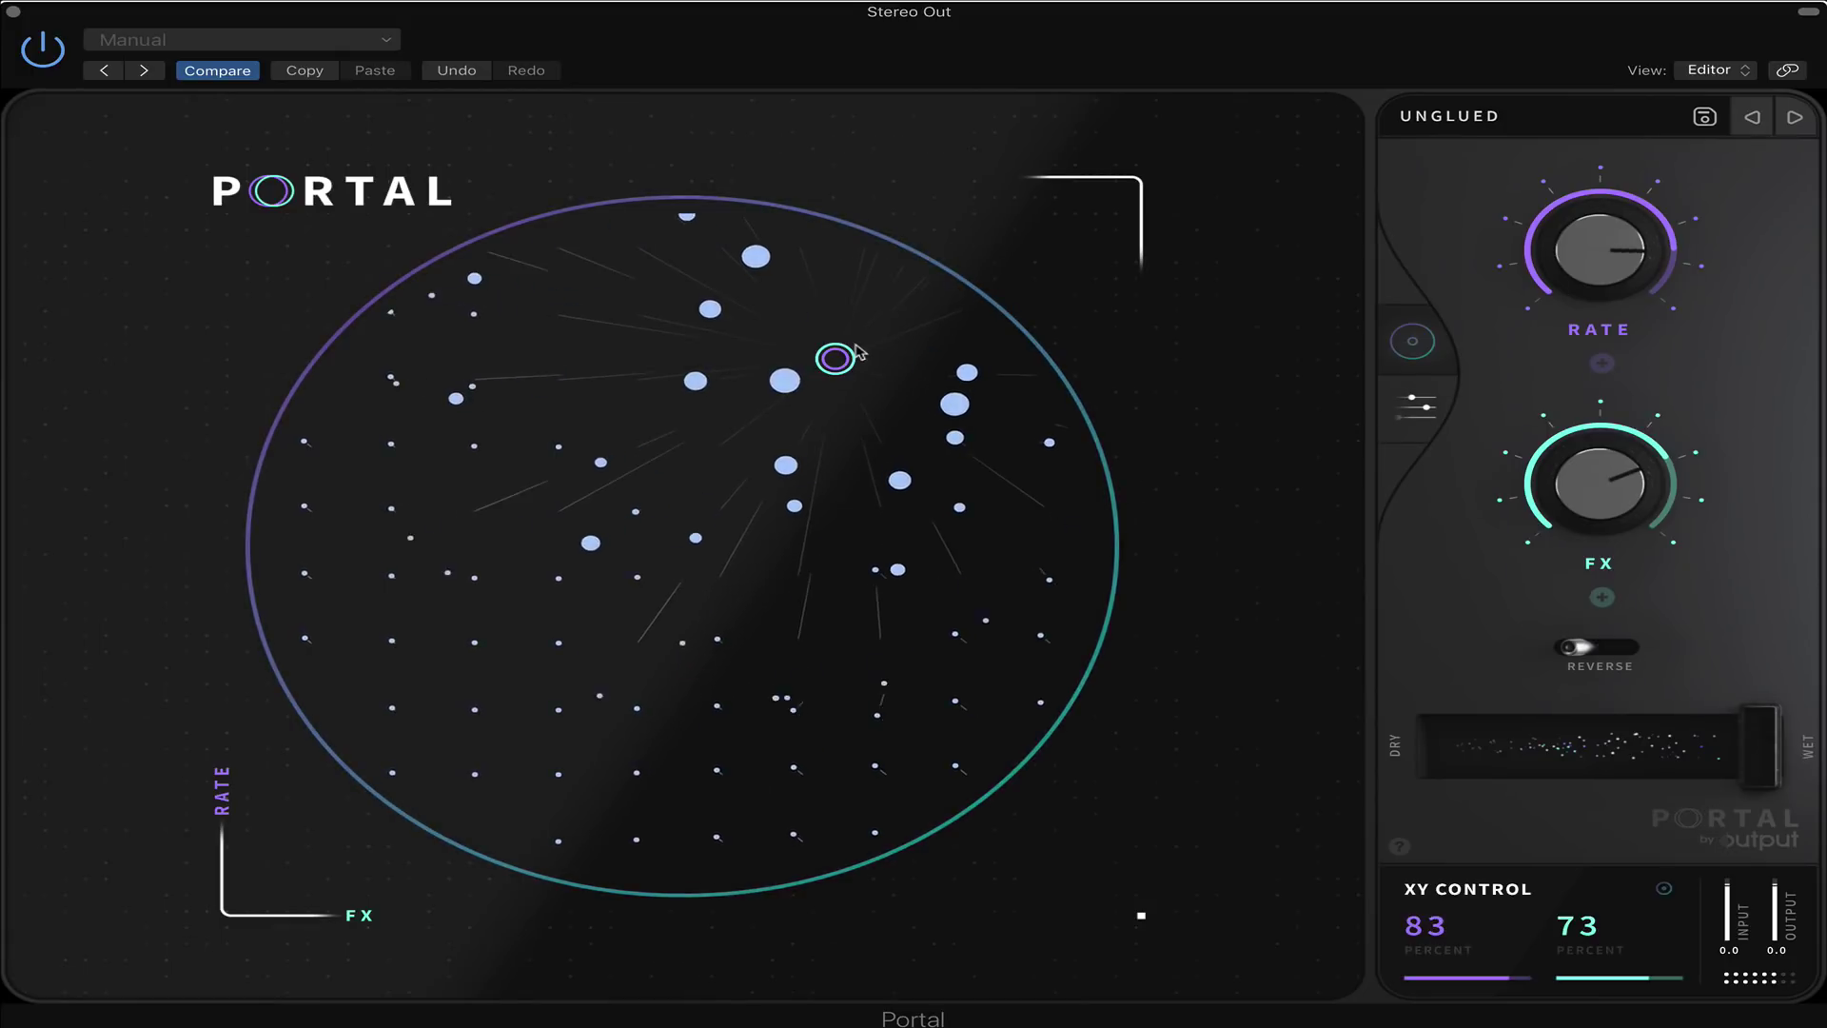
pyautogui.moveTo(569, 333); pyautogui.dragTo(437, 555)
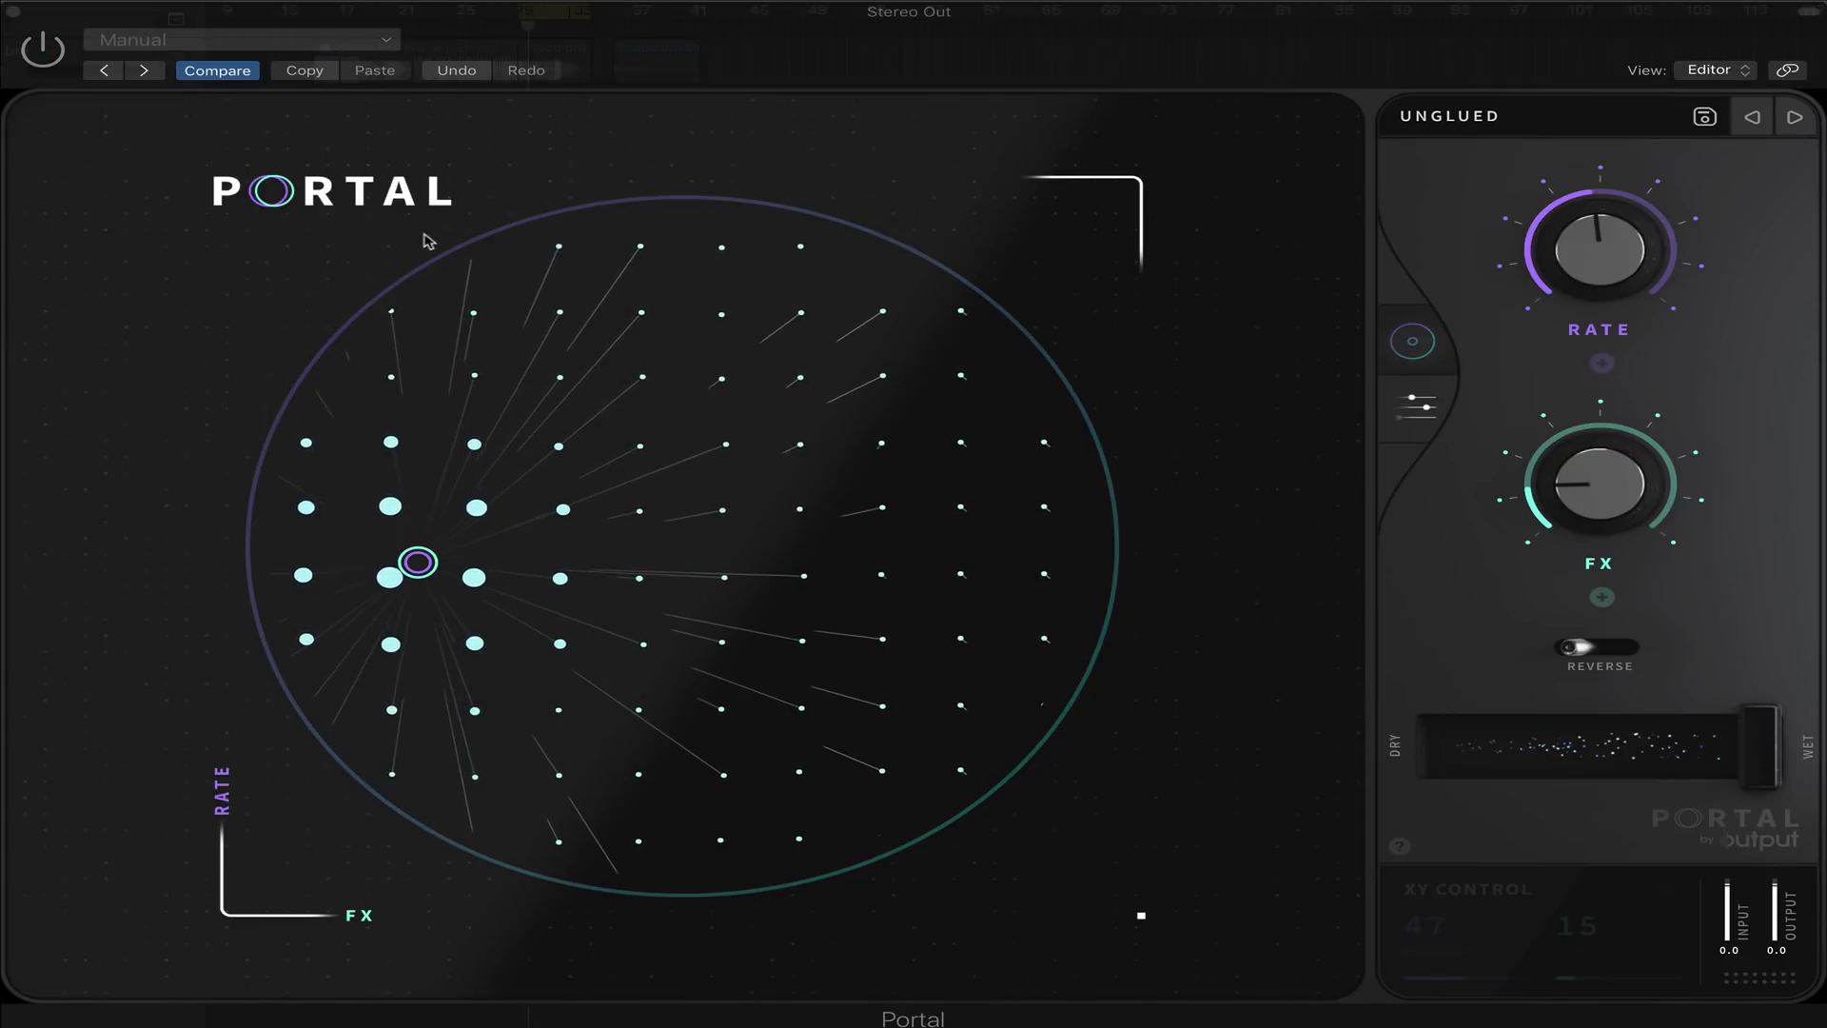
# Load the Space Drag preset from the Stretch & Smear category and return to the main XY view
pyautogui.click(1619, 126)
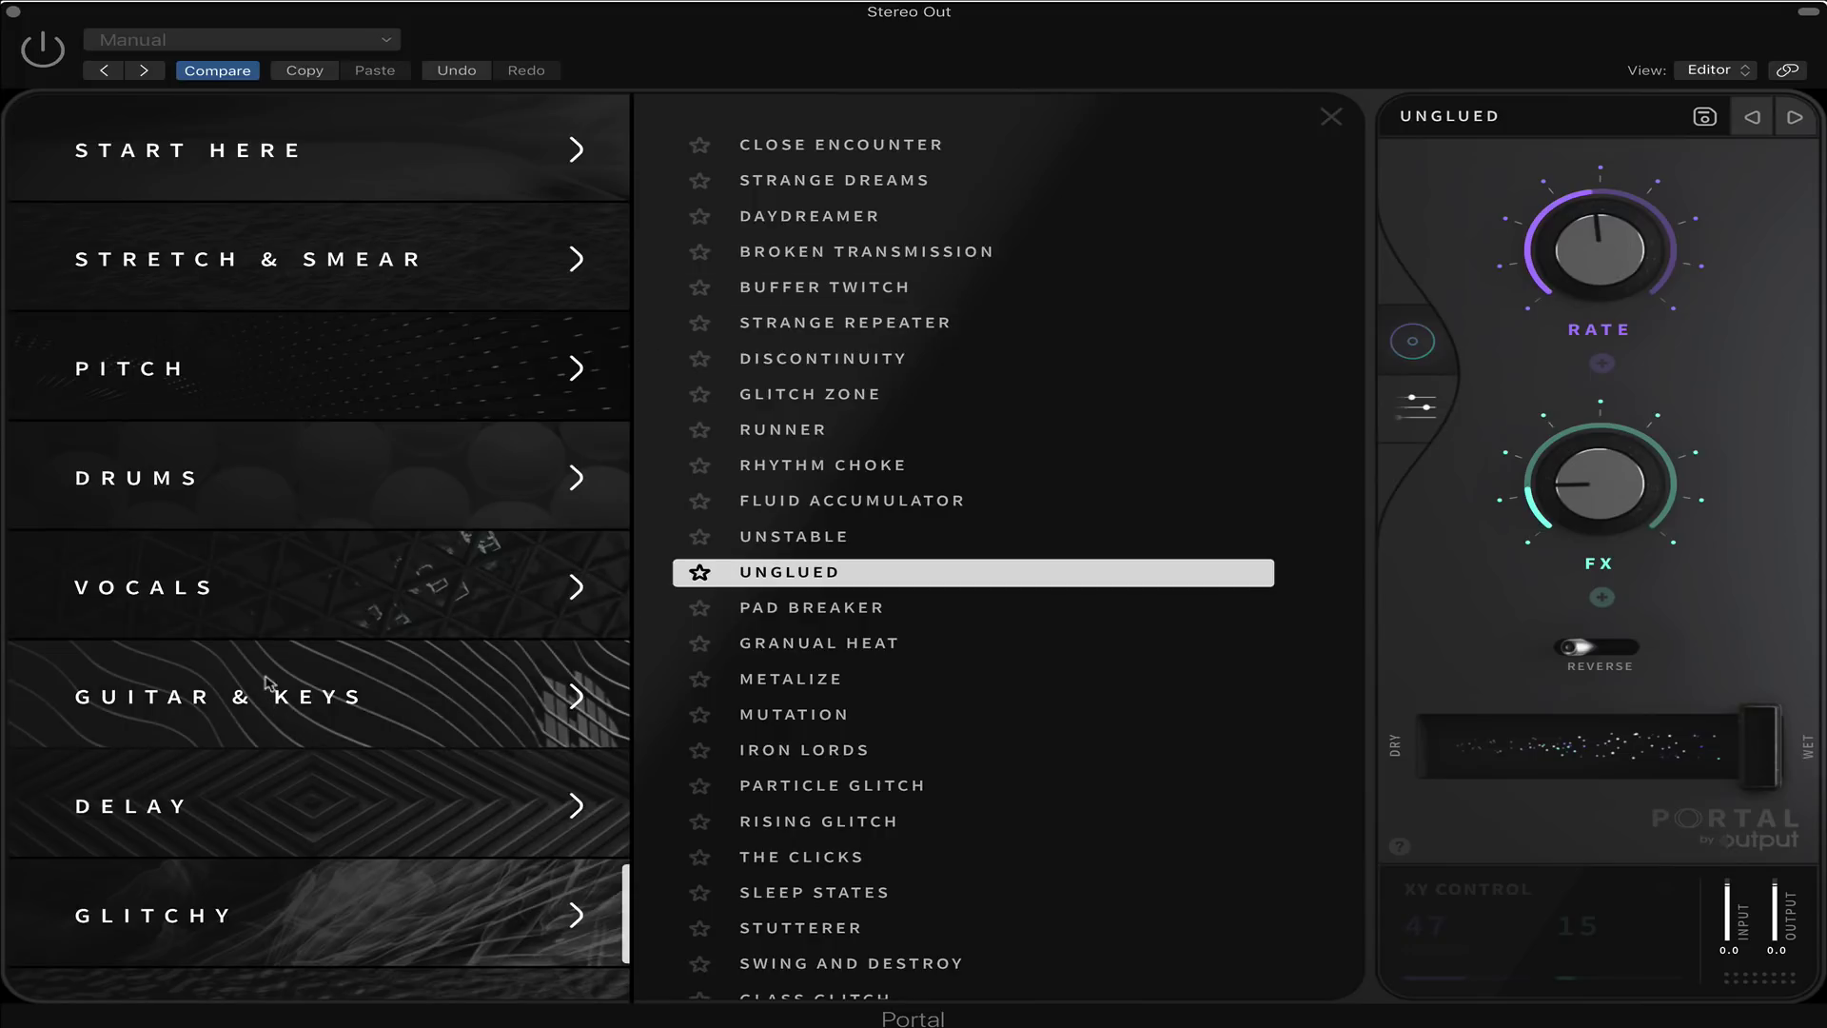
pyautogui.click(447, 255)
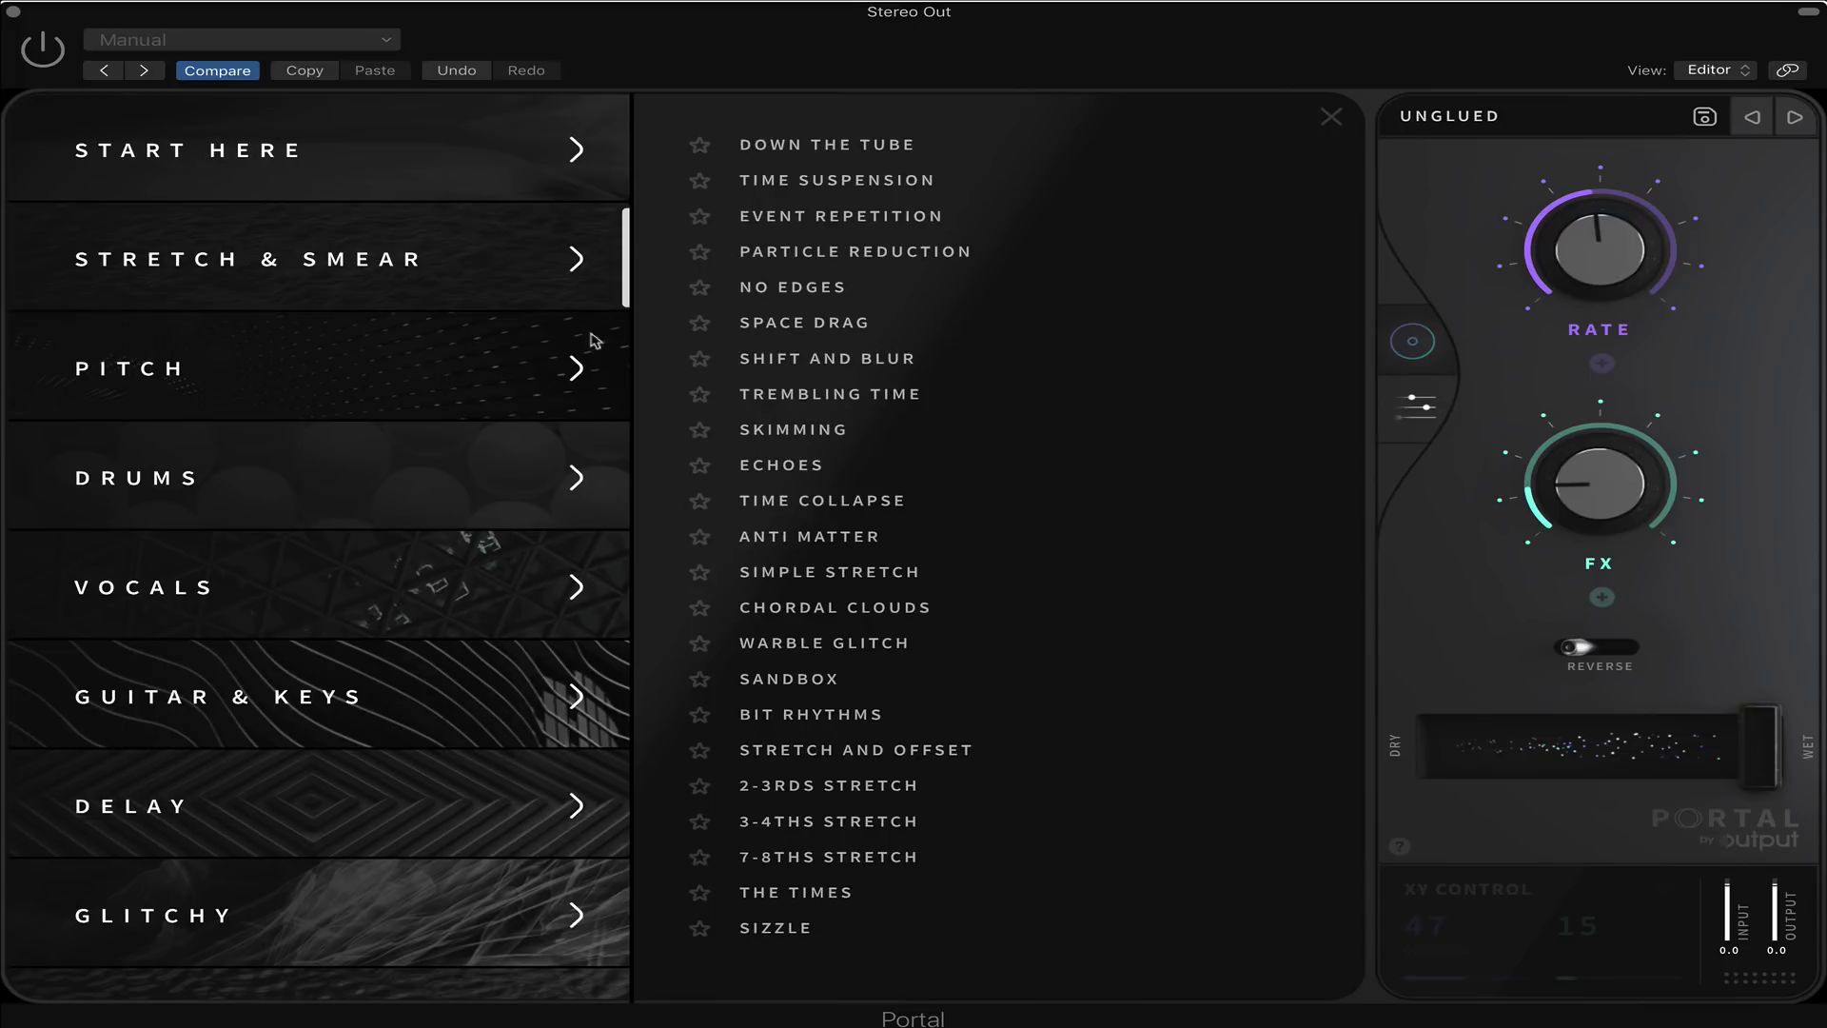
pyautogui.click(892, 328)
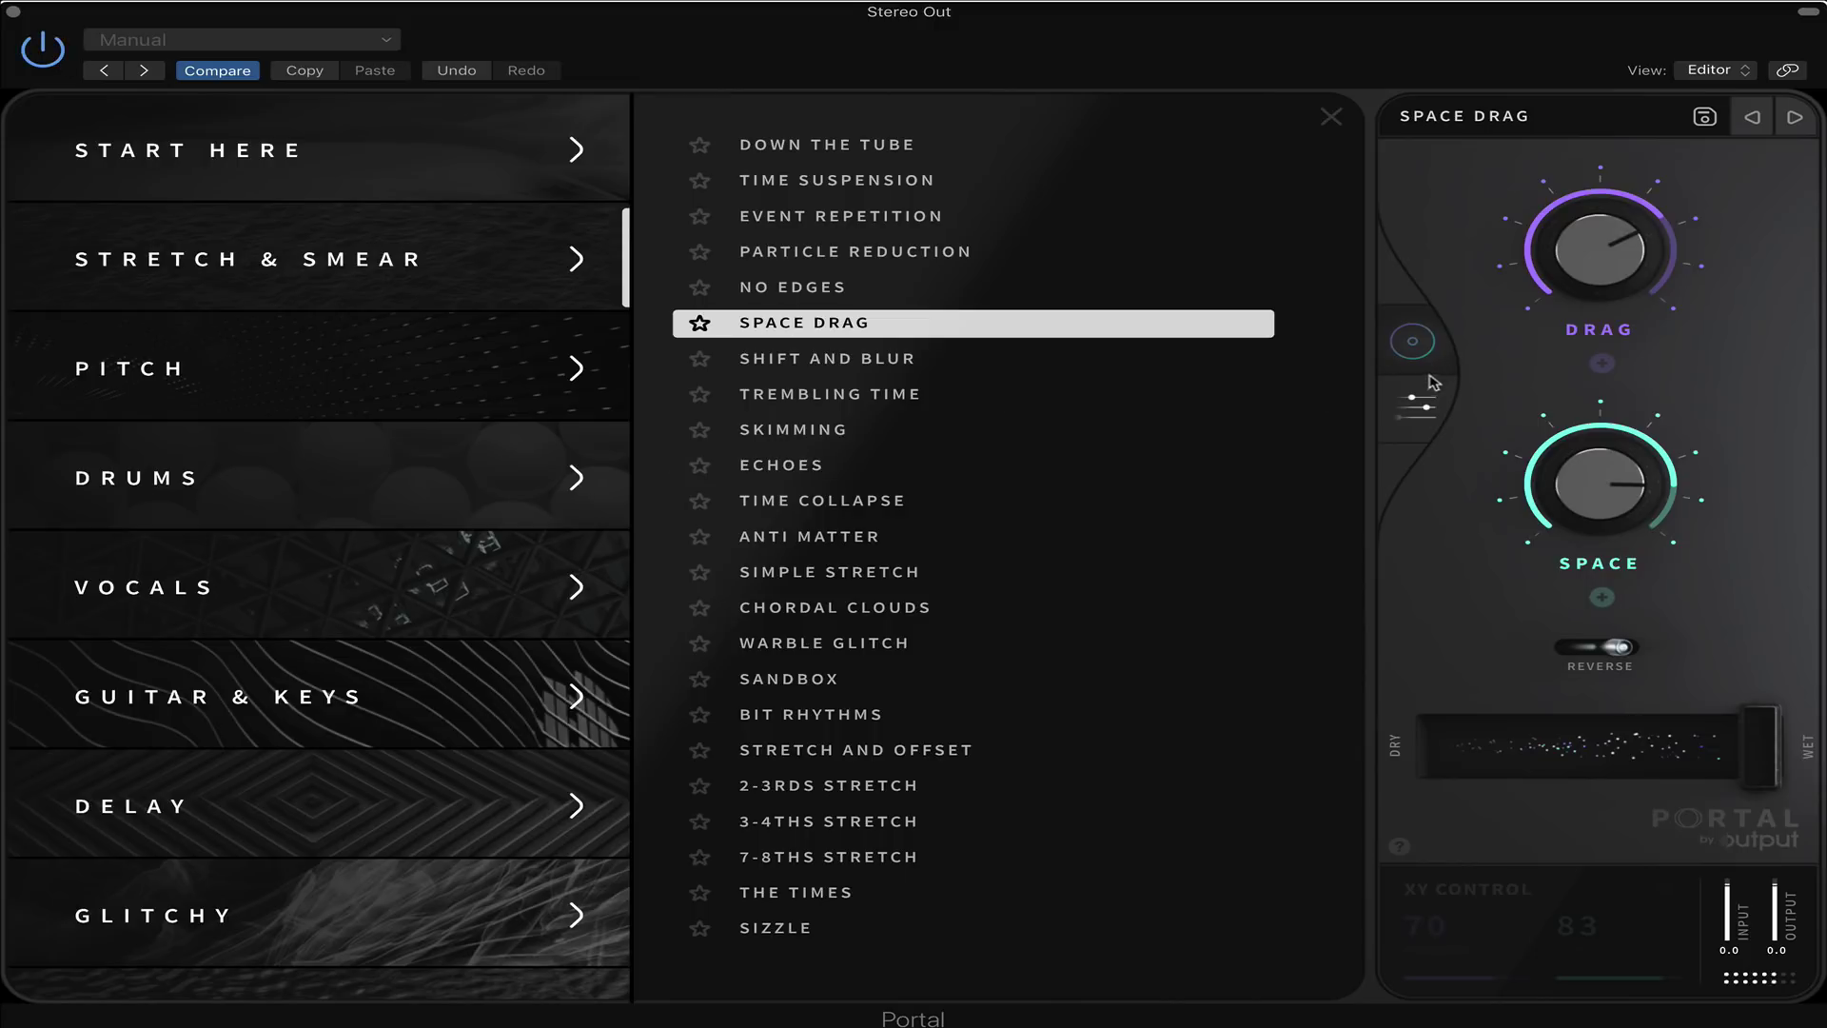
pyautogui.click(1413, 342)
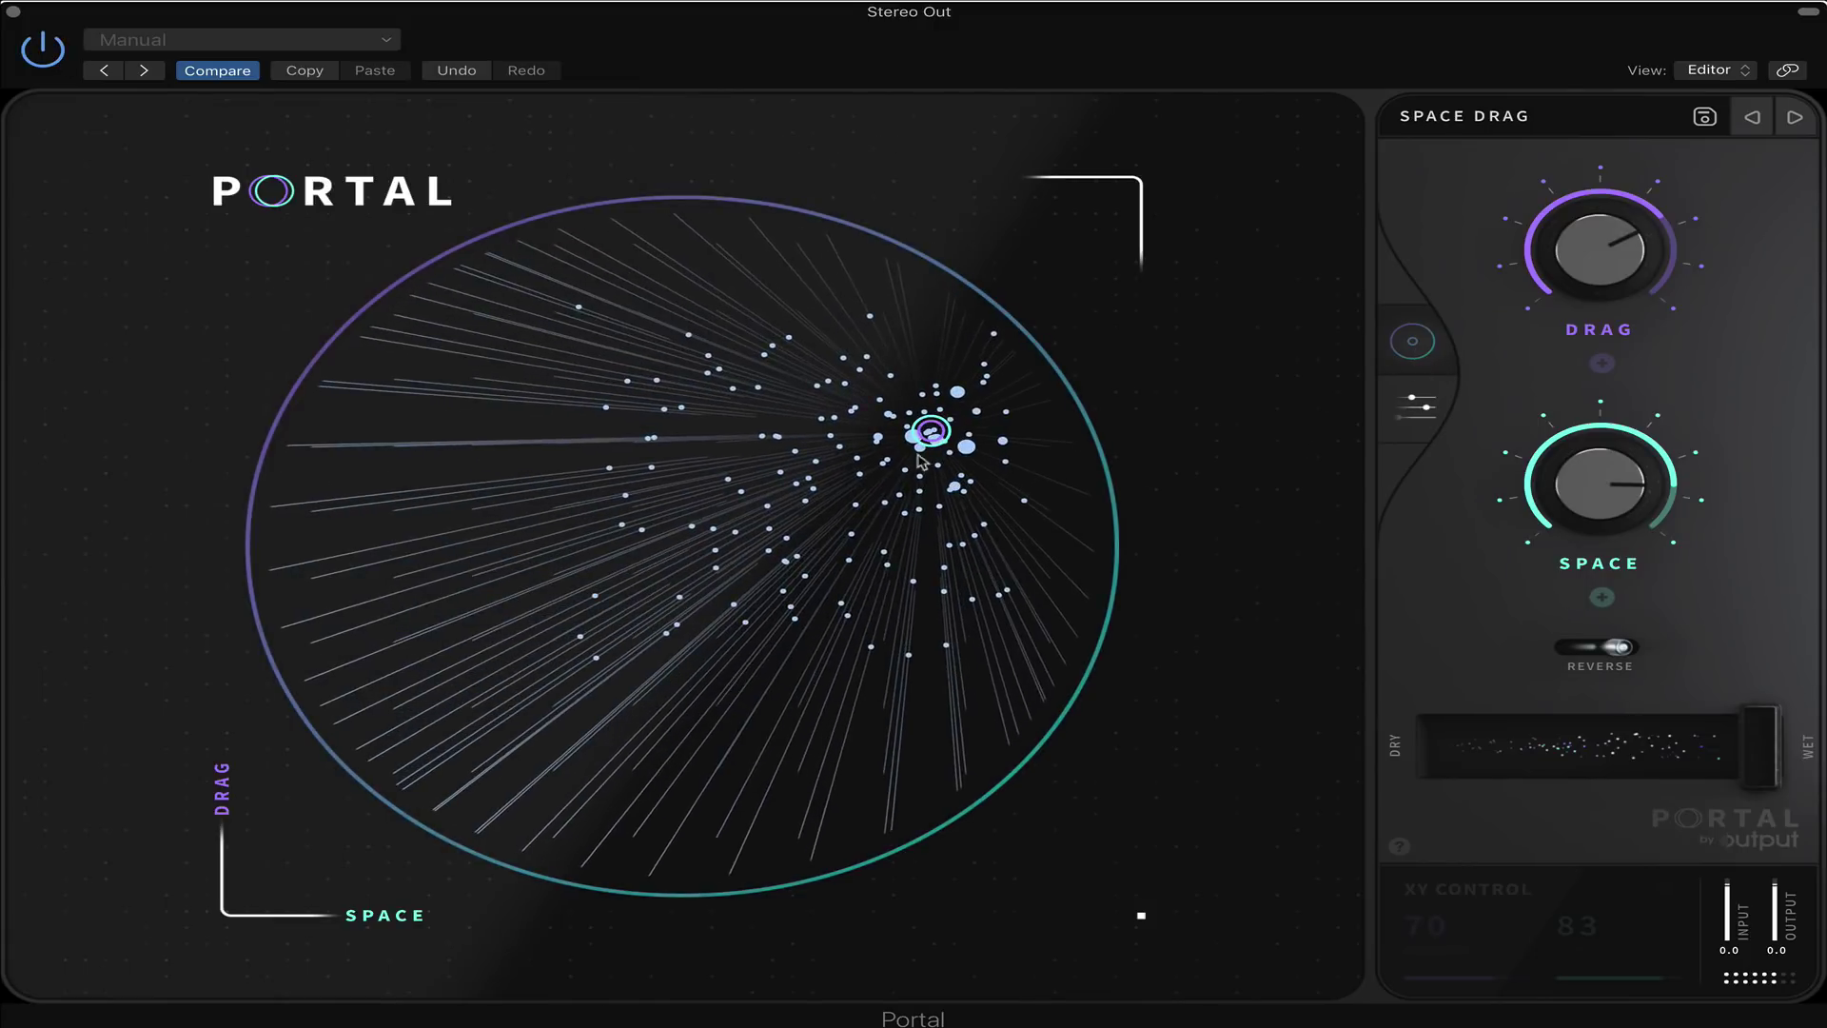
# Move the XY control to 42% Drag and 82% Space, and the Shift and Blur preset's to 24% Groove and 86% Big Mod
pyautogui.moveTo(928, 433); pyautogui.dragTo(536, 693)
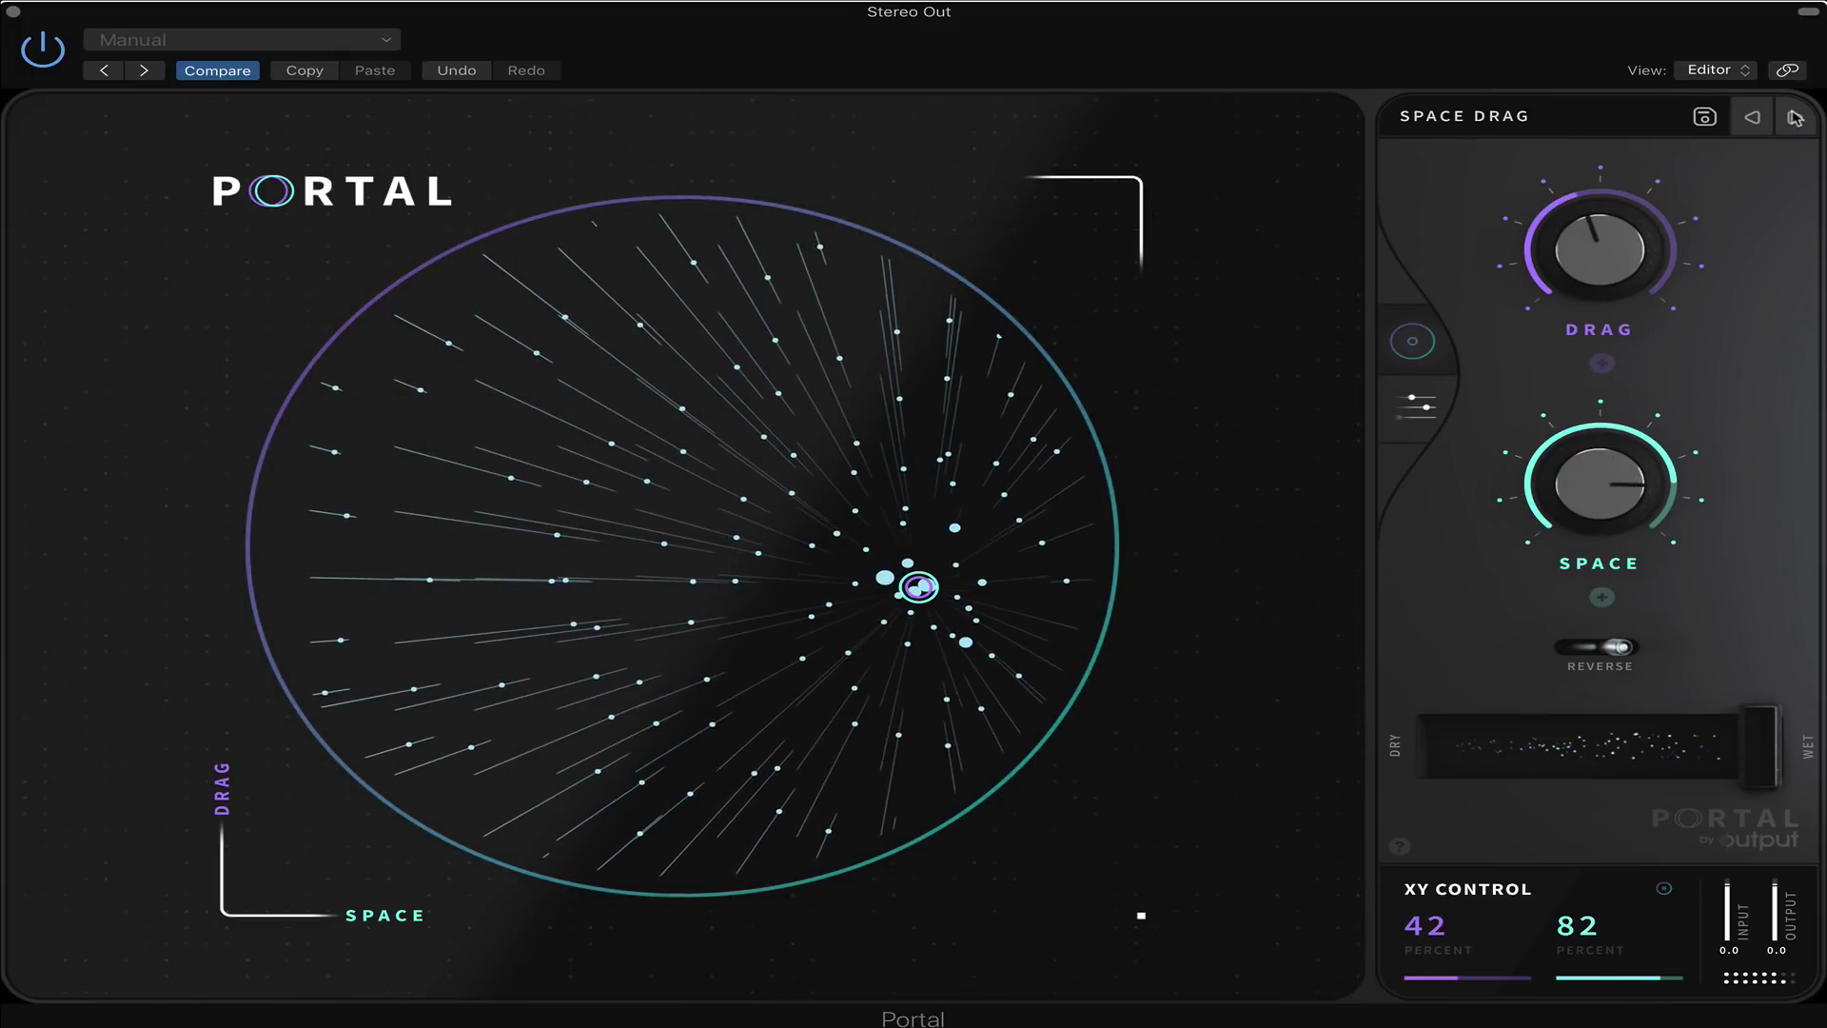
pyautogui.click(1795, 118)
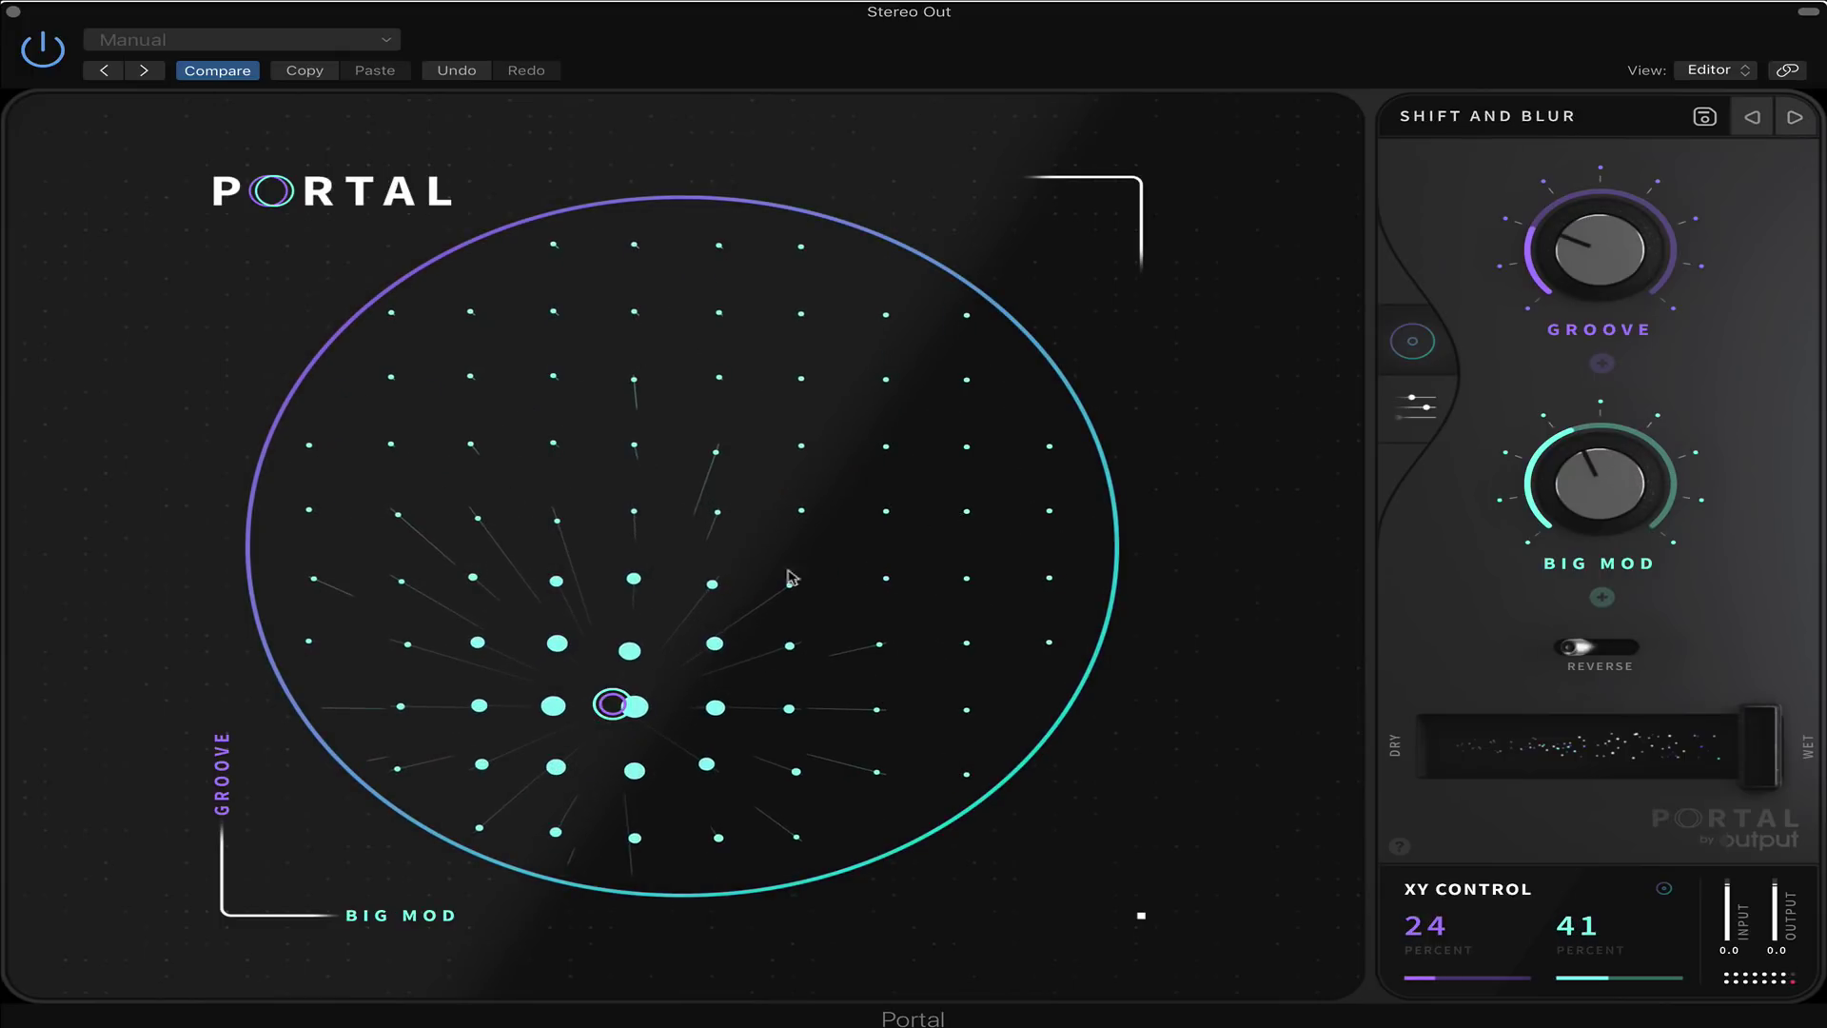
pyautogui.moveTo(619, 704); pyautogui.dragTo(567, 600)
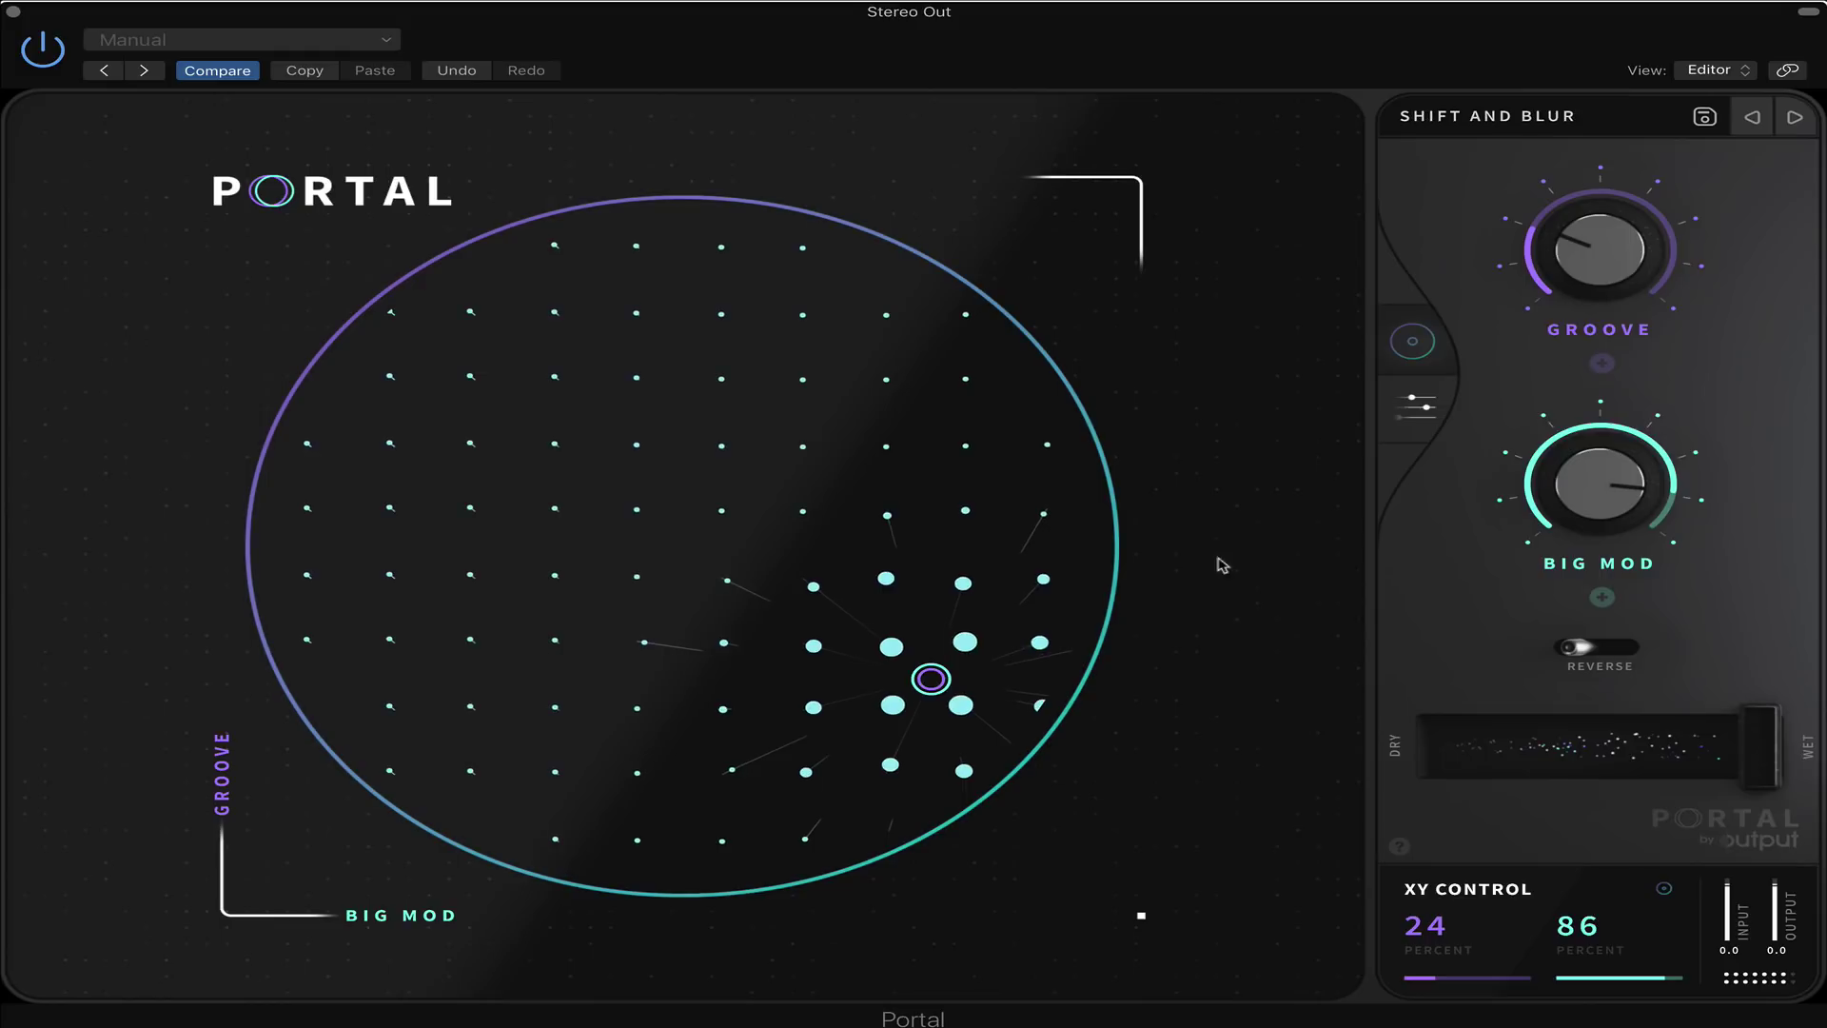
# Load the Trembling Time preset and move its XY control to 48% Speed and 18% Distance
pyautogui.click(1763, 125)
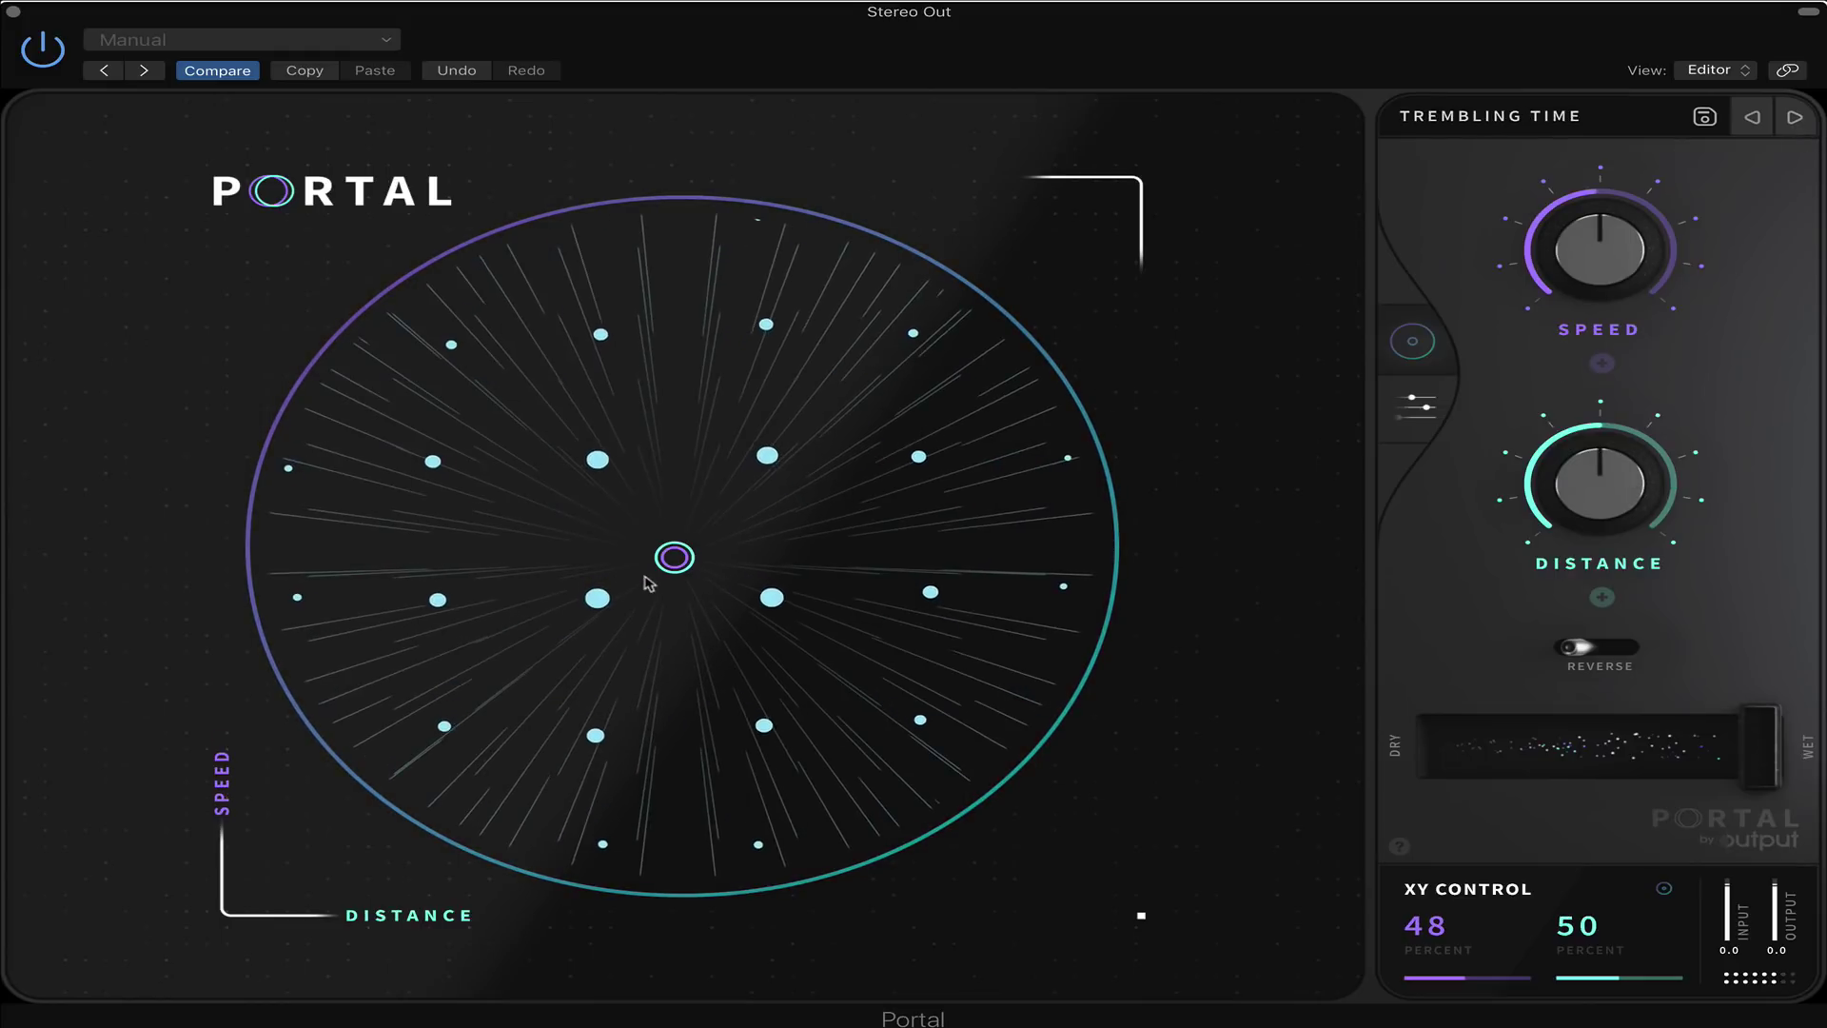
pyautogui.moveTo(686, 550); pyautogui.dragTo(786, 361)
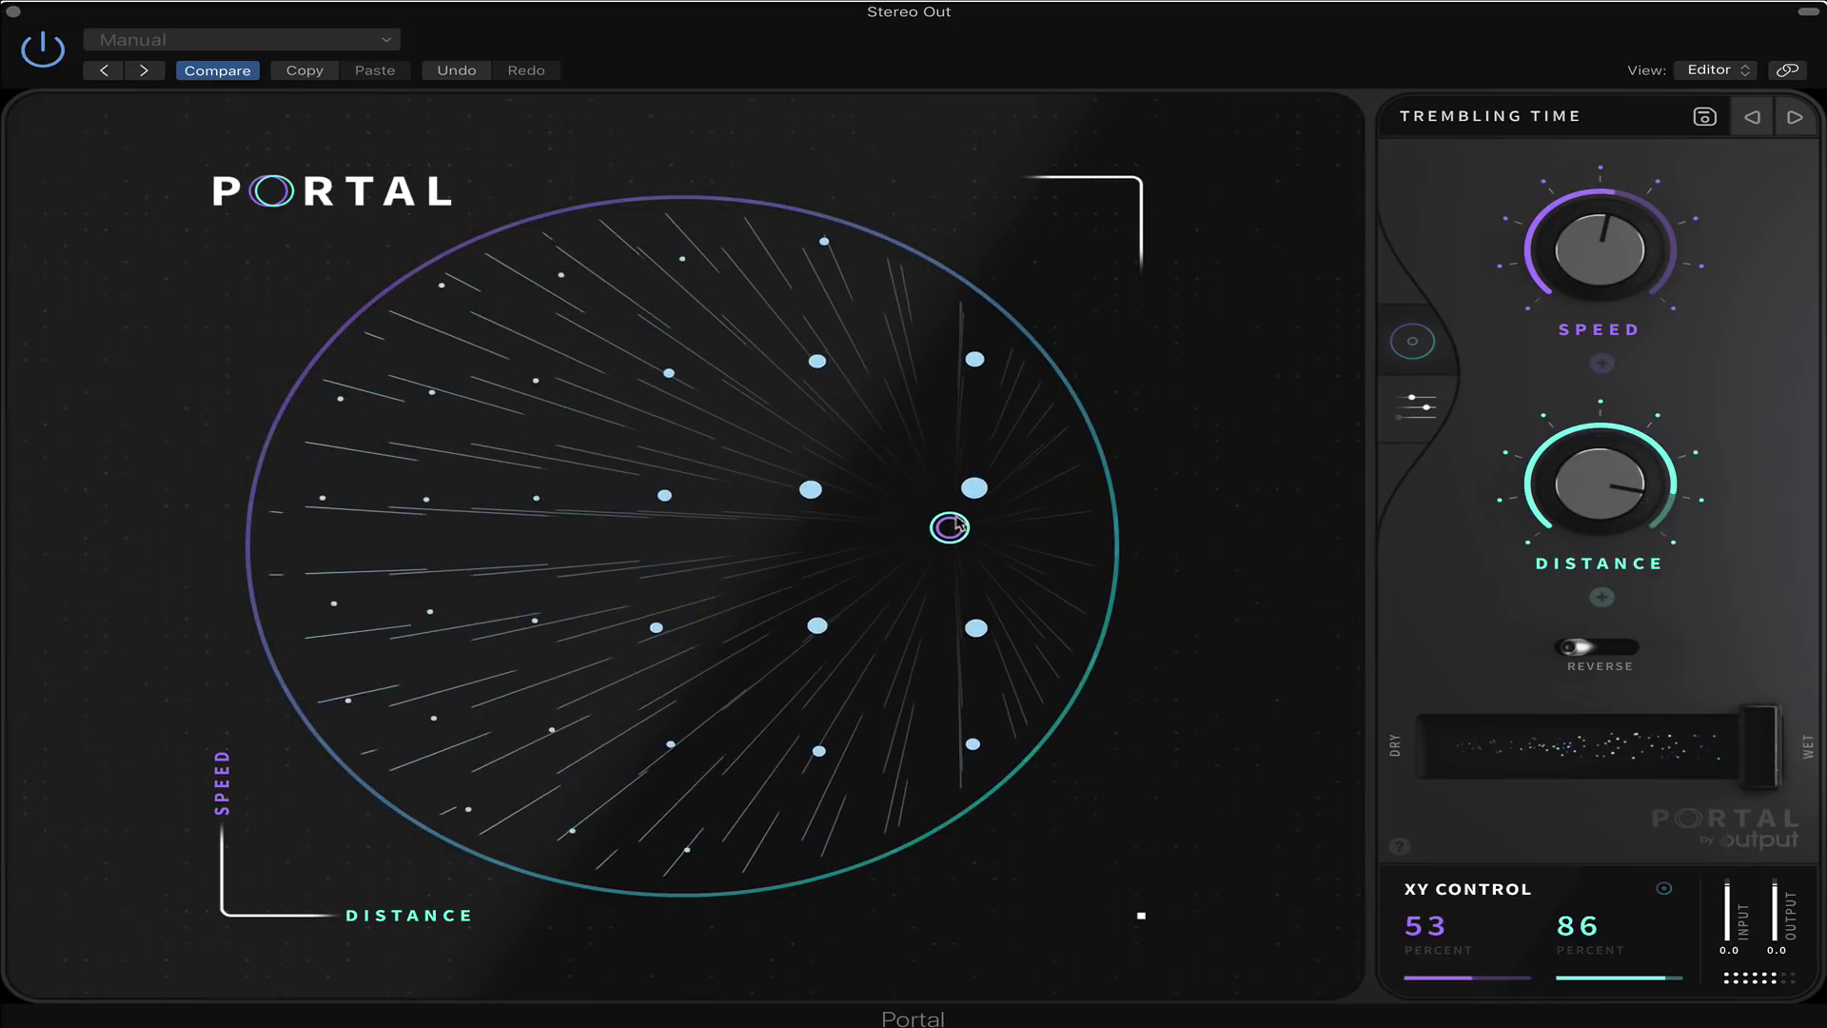
pyautogui.moveTo(817, 397); pyautogui.dragTo(450, 549)
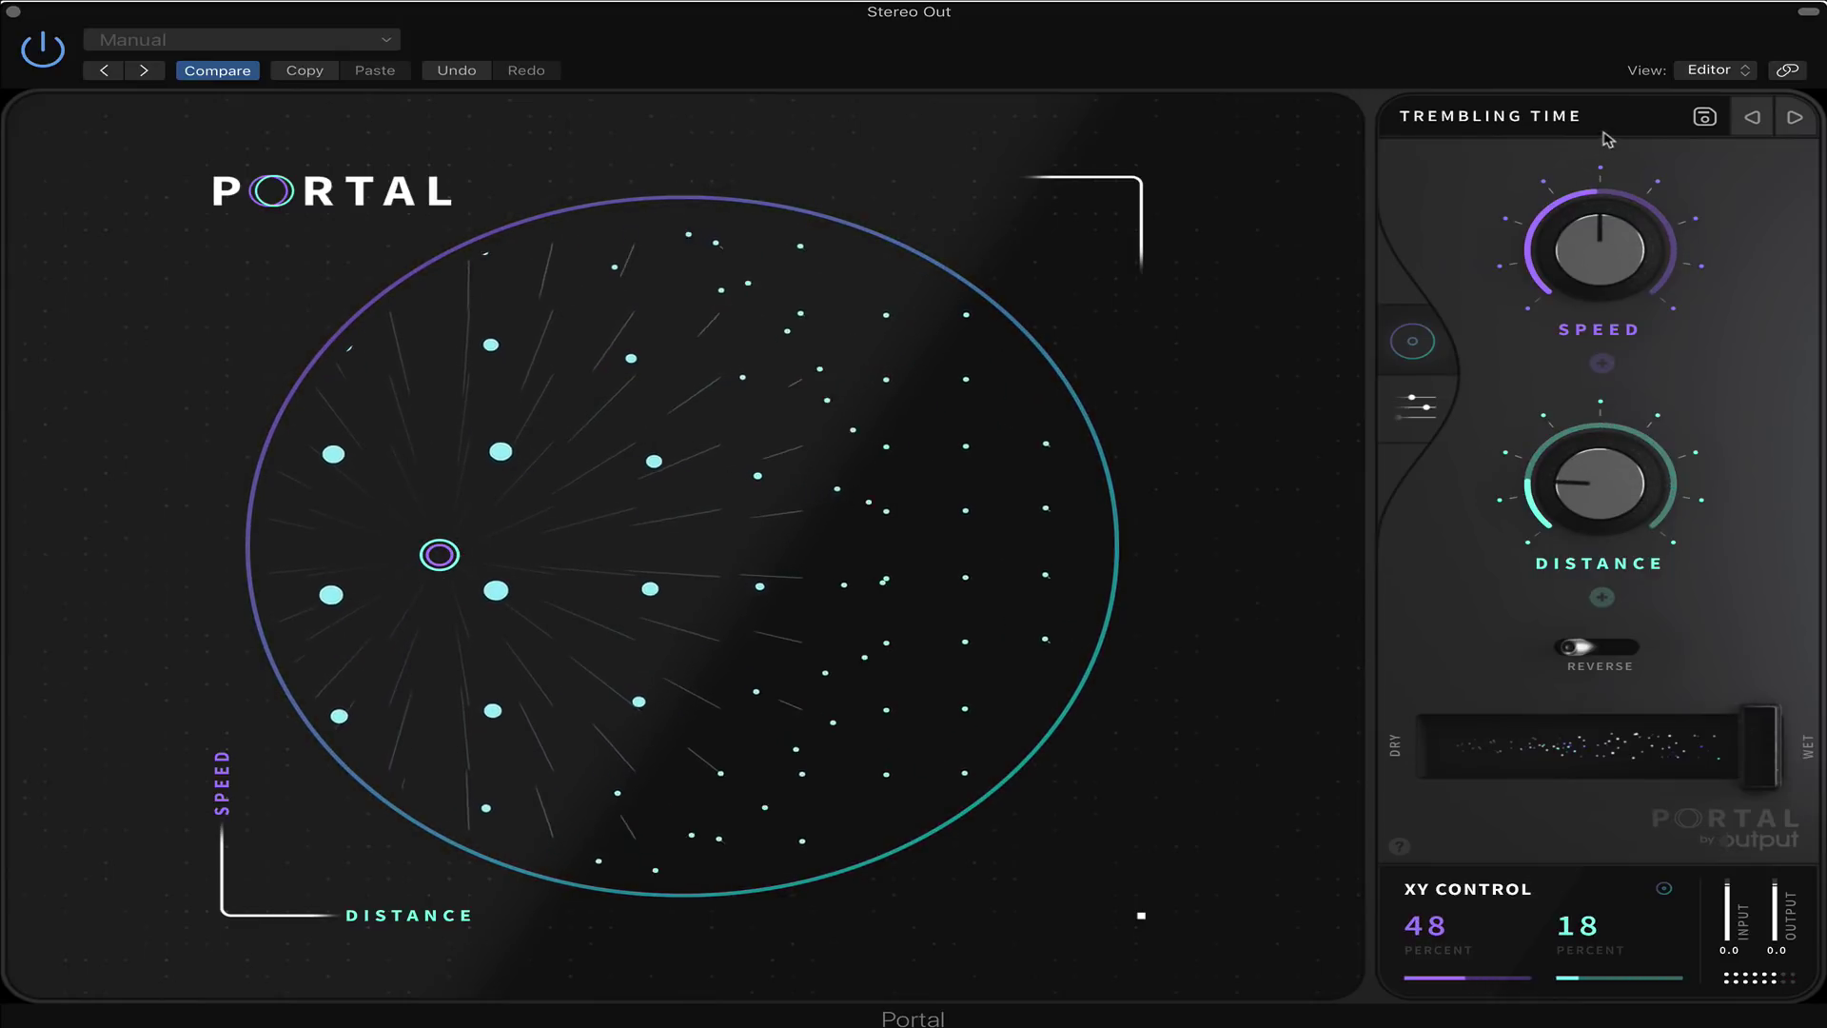
# Load the 7-8ths Stretch preset and move its XY control to 0% Stretch and 98% Offset in the main view
pyautogui.click(1606, 138)
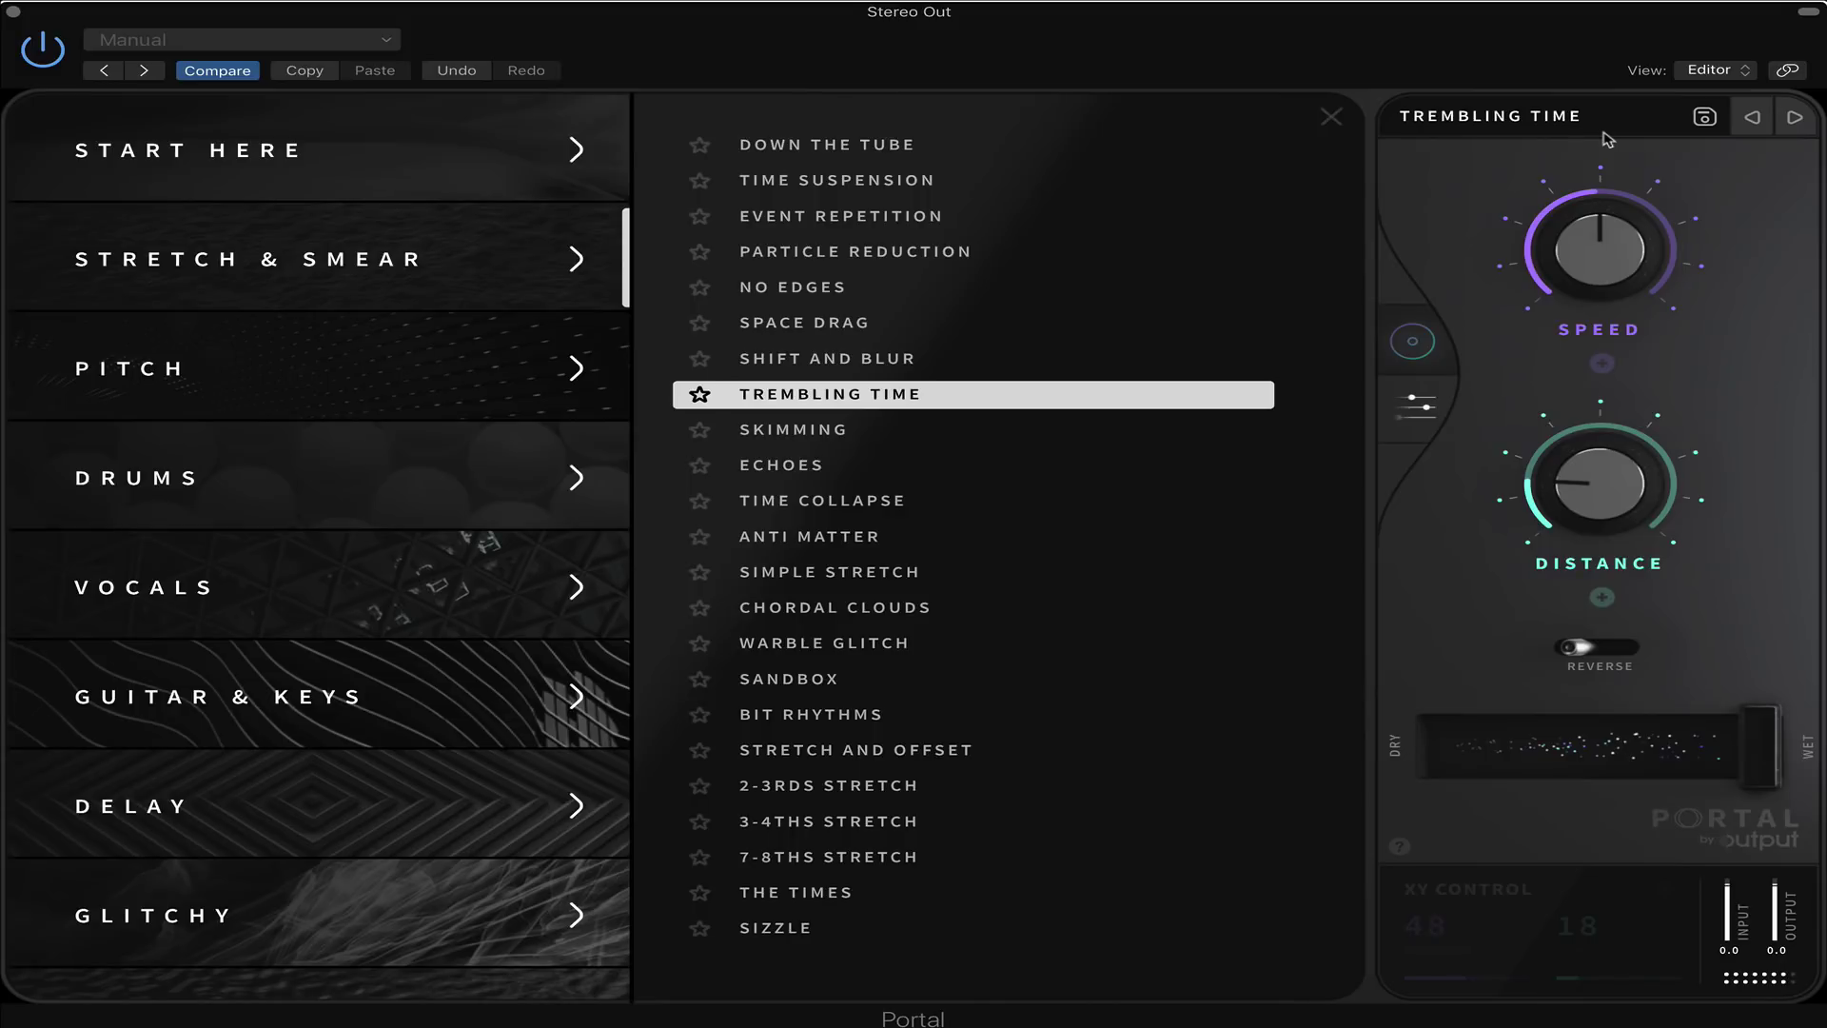
pyautogui.click(1032, 864)
pyautogui.click(1416, 358)
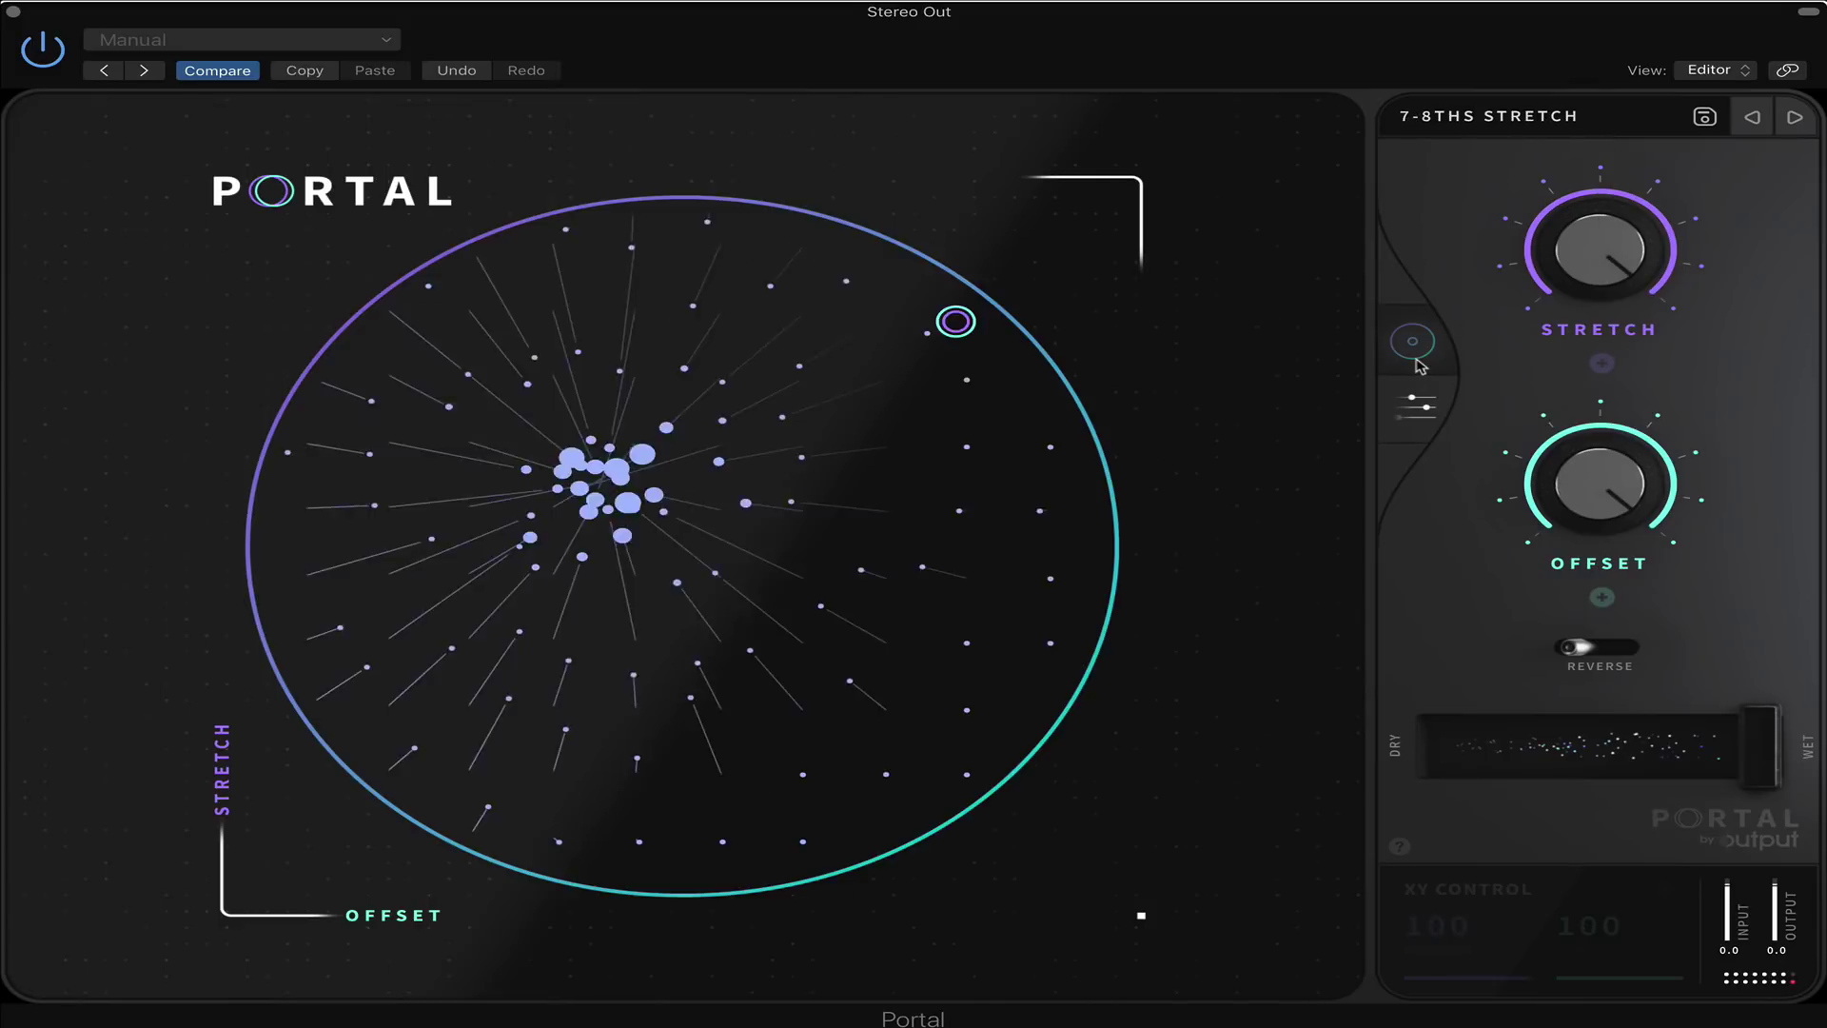
pyautogui.click(954, 324)
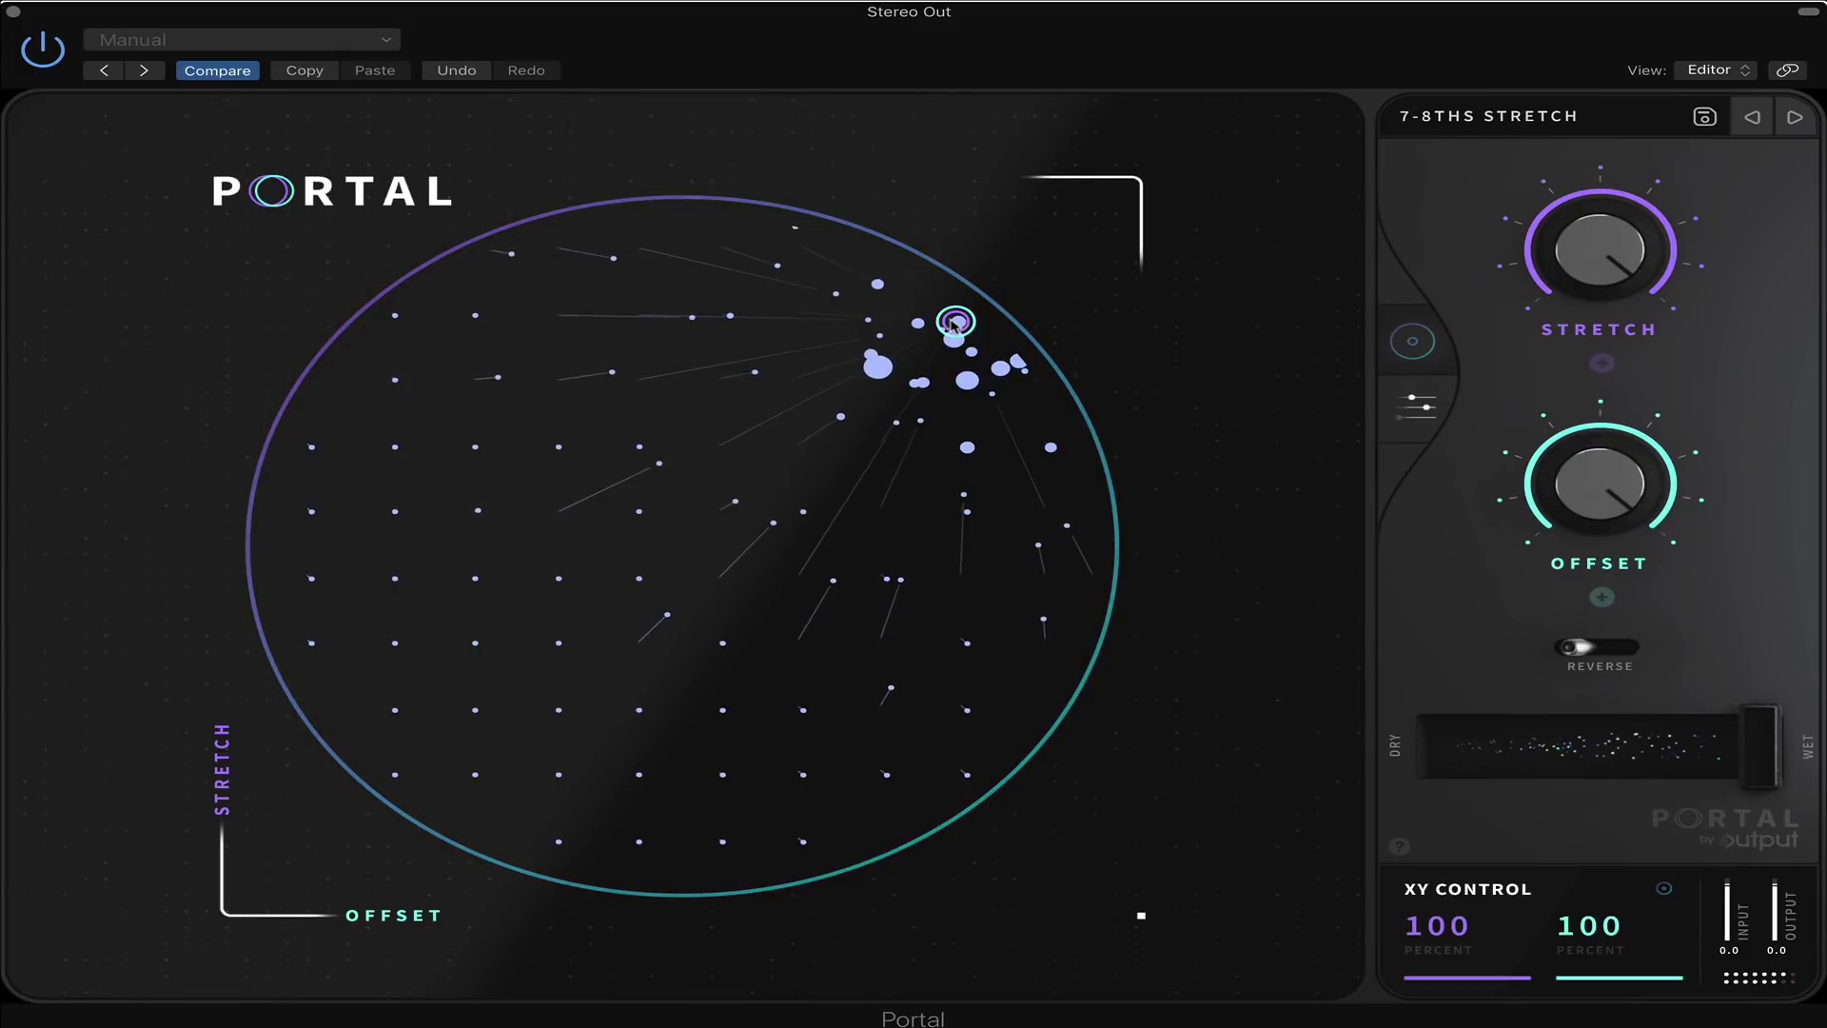
pyautogui.moveTo(953, 324); pyautogui.dragTo(976, 771)
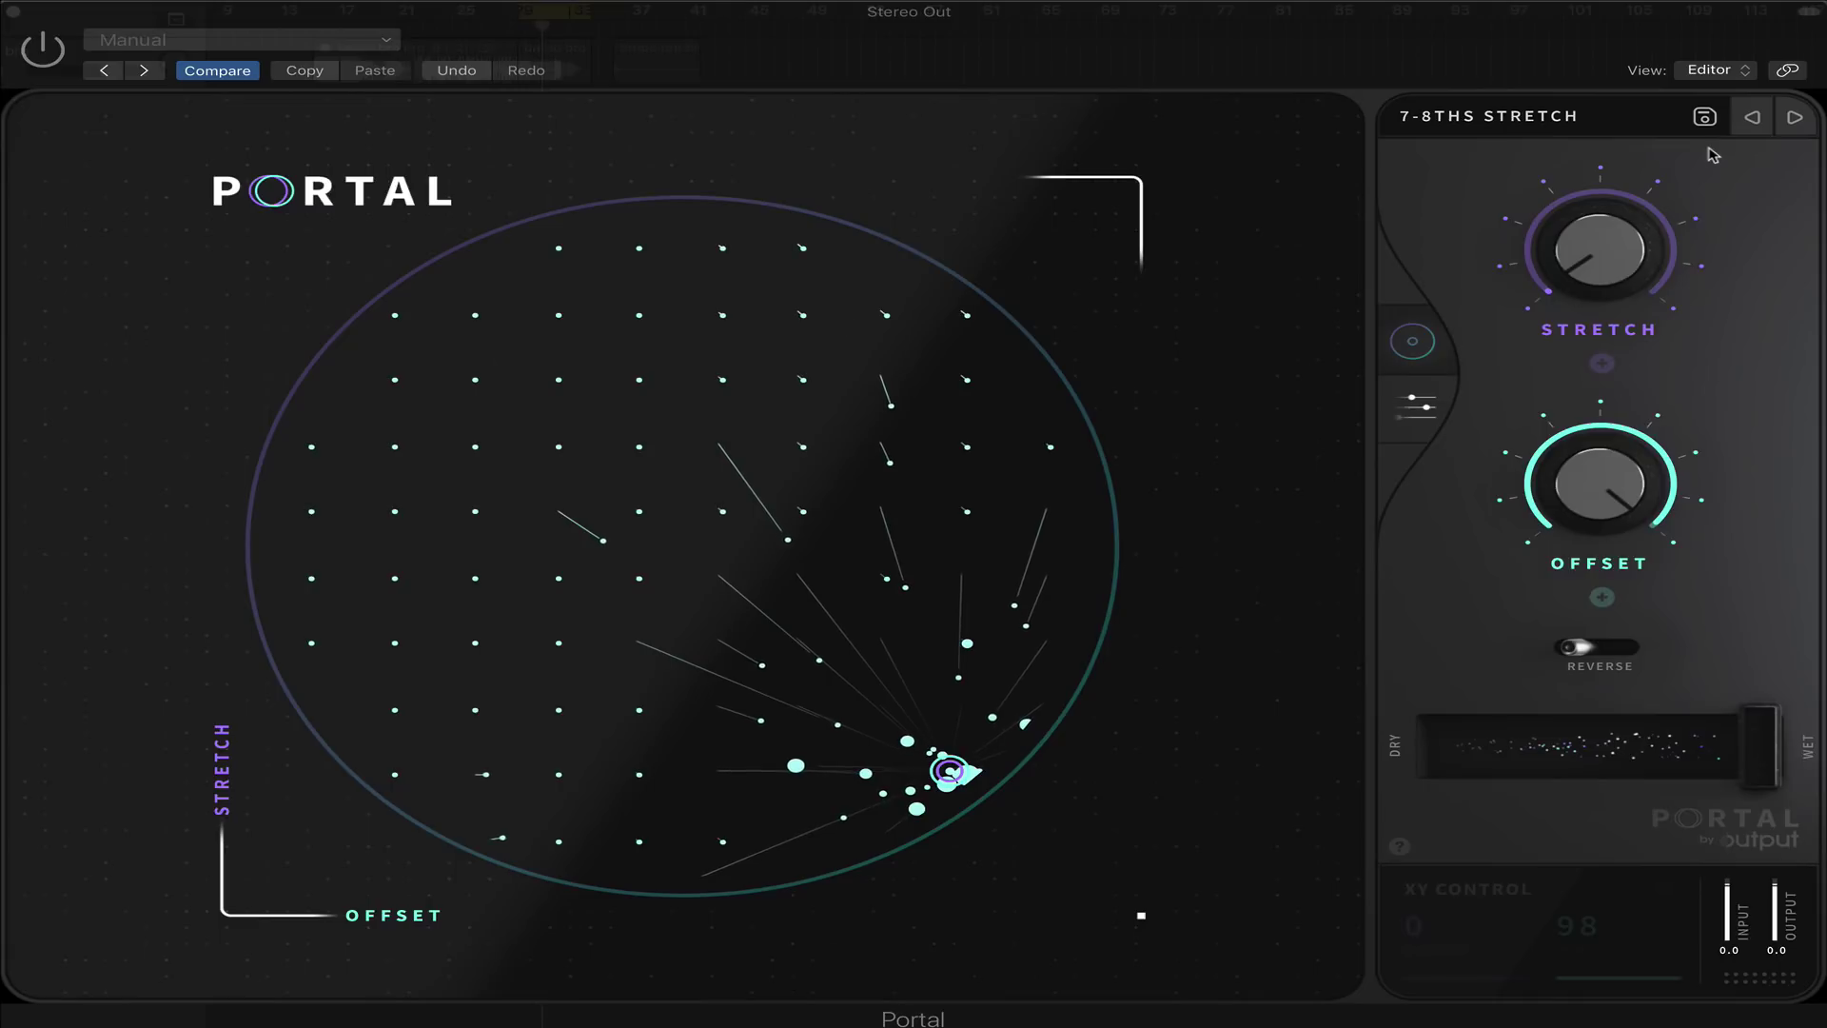
# Load the Min Red Sea preset from the Pitch category and move its XY control to 62% Particles and 64% Feedback
pyautogui.click(1602, 123)
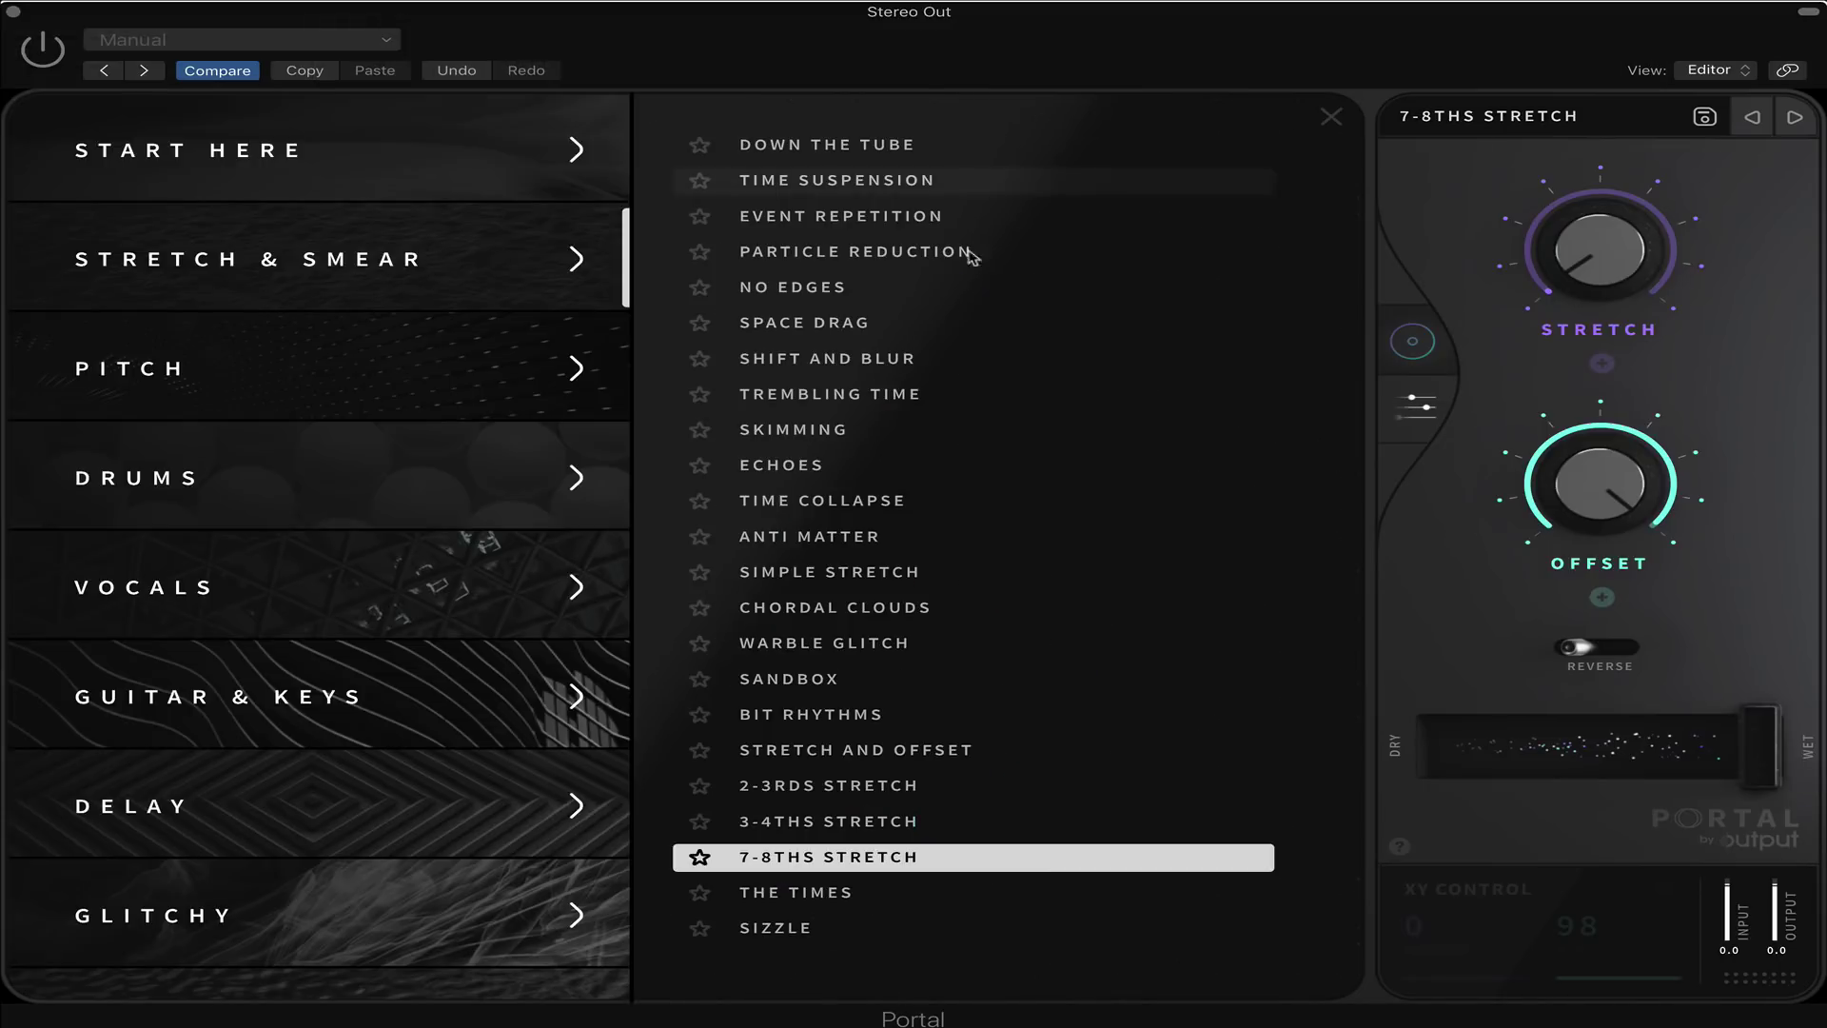
pyautogui.click(365, 371)
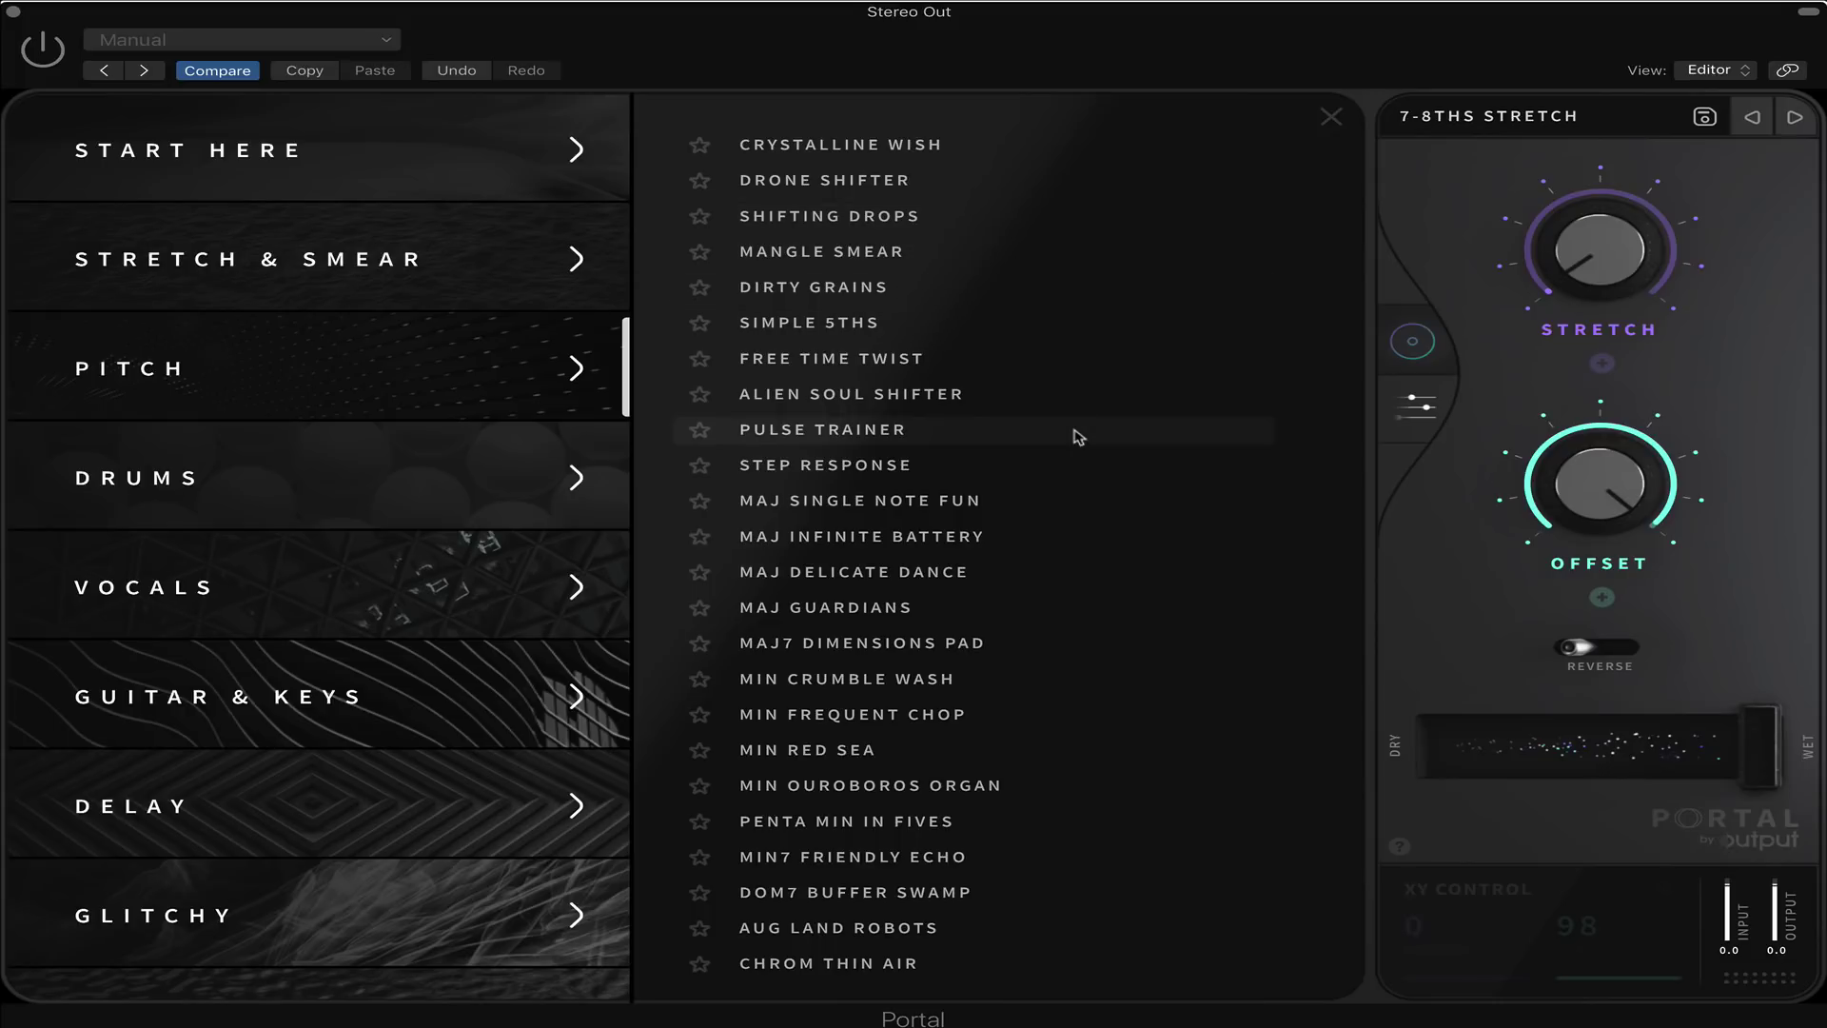
pyautogui.click(836, 751)
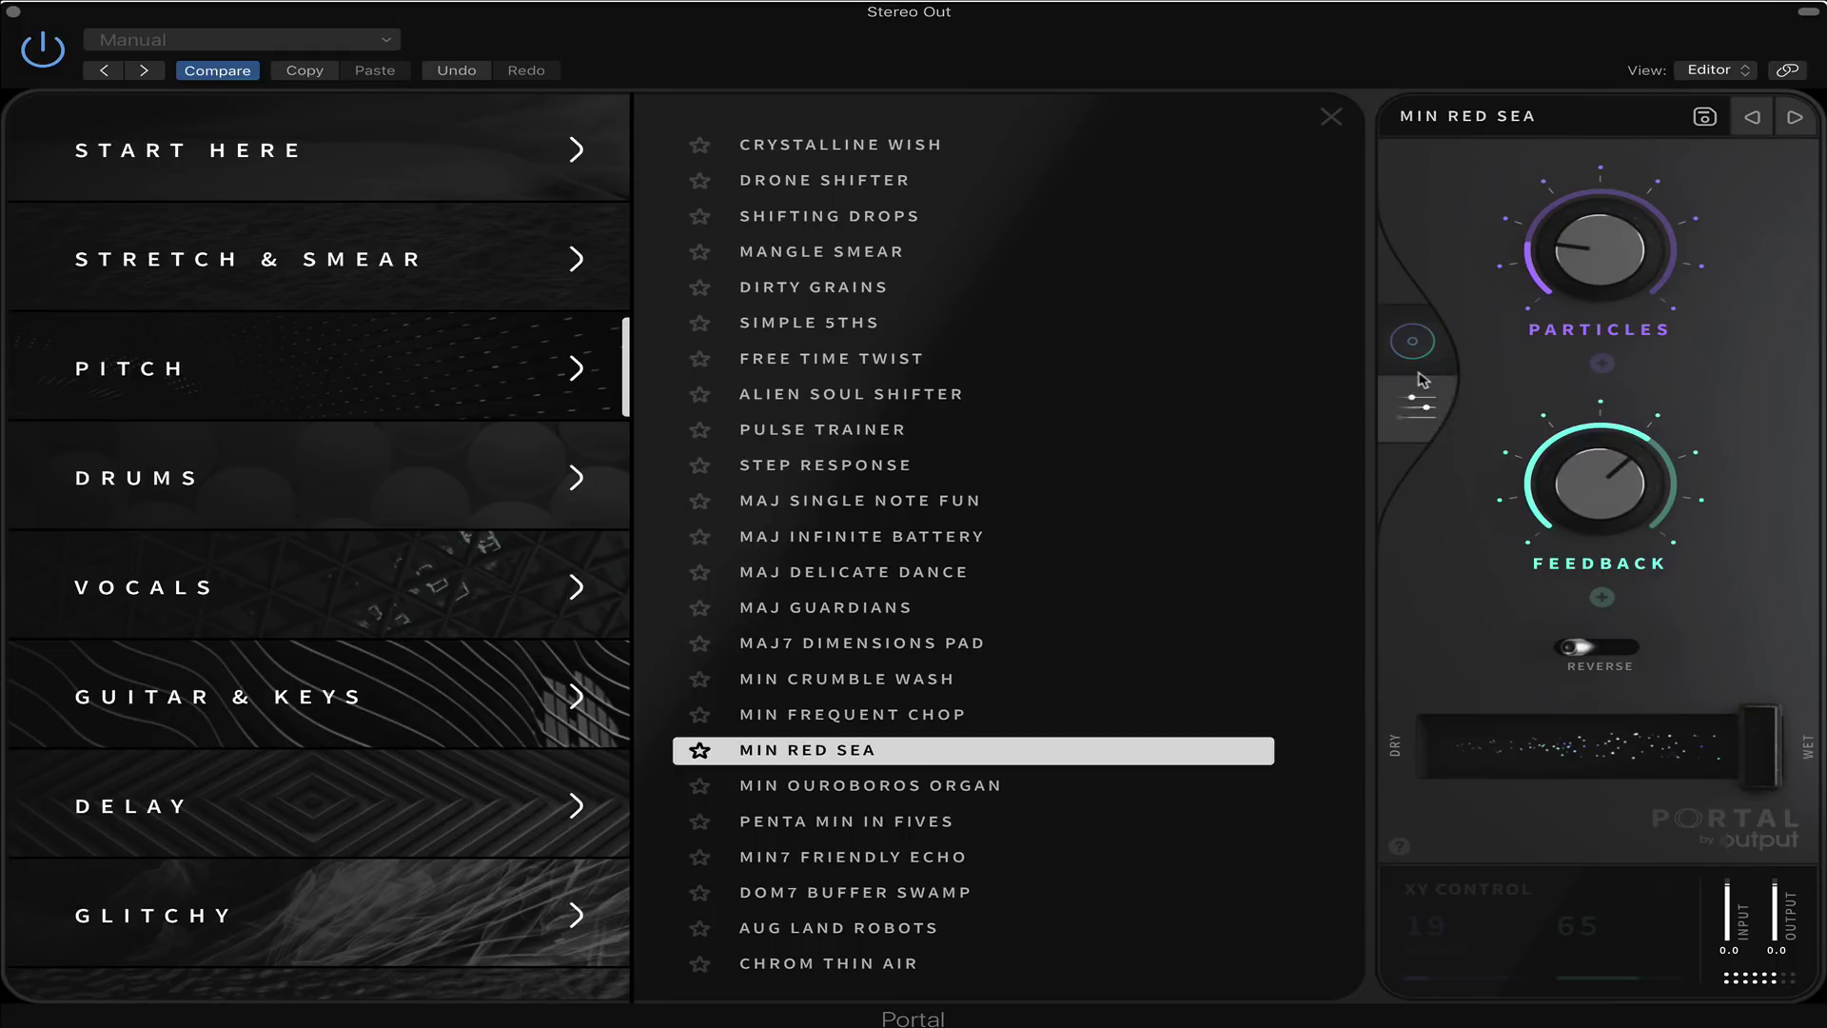
pyautogui.click(1415, 341)
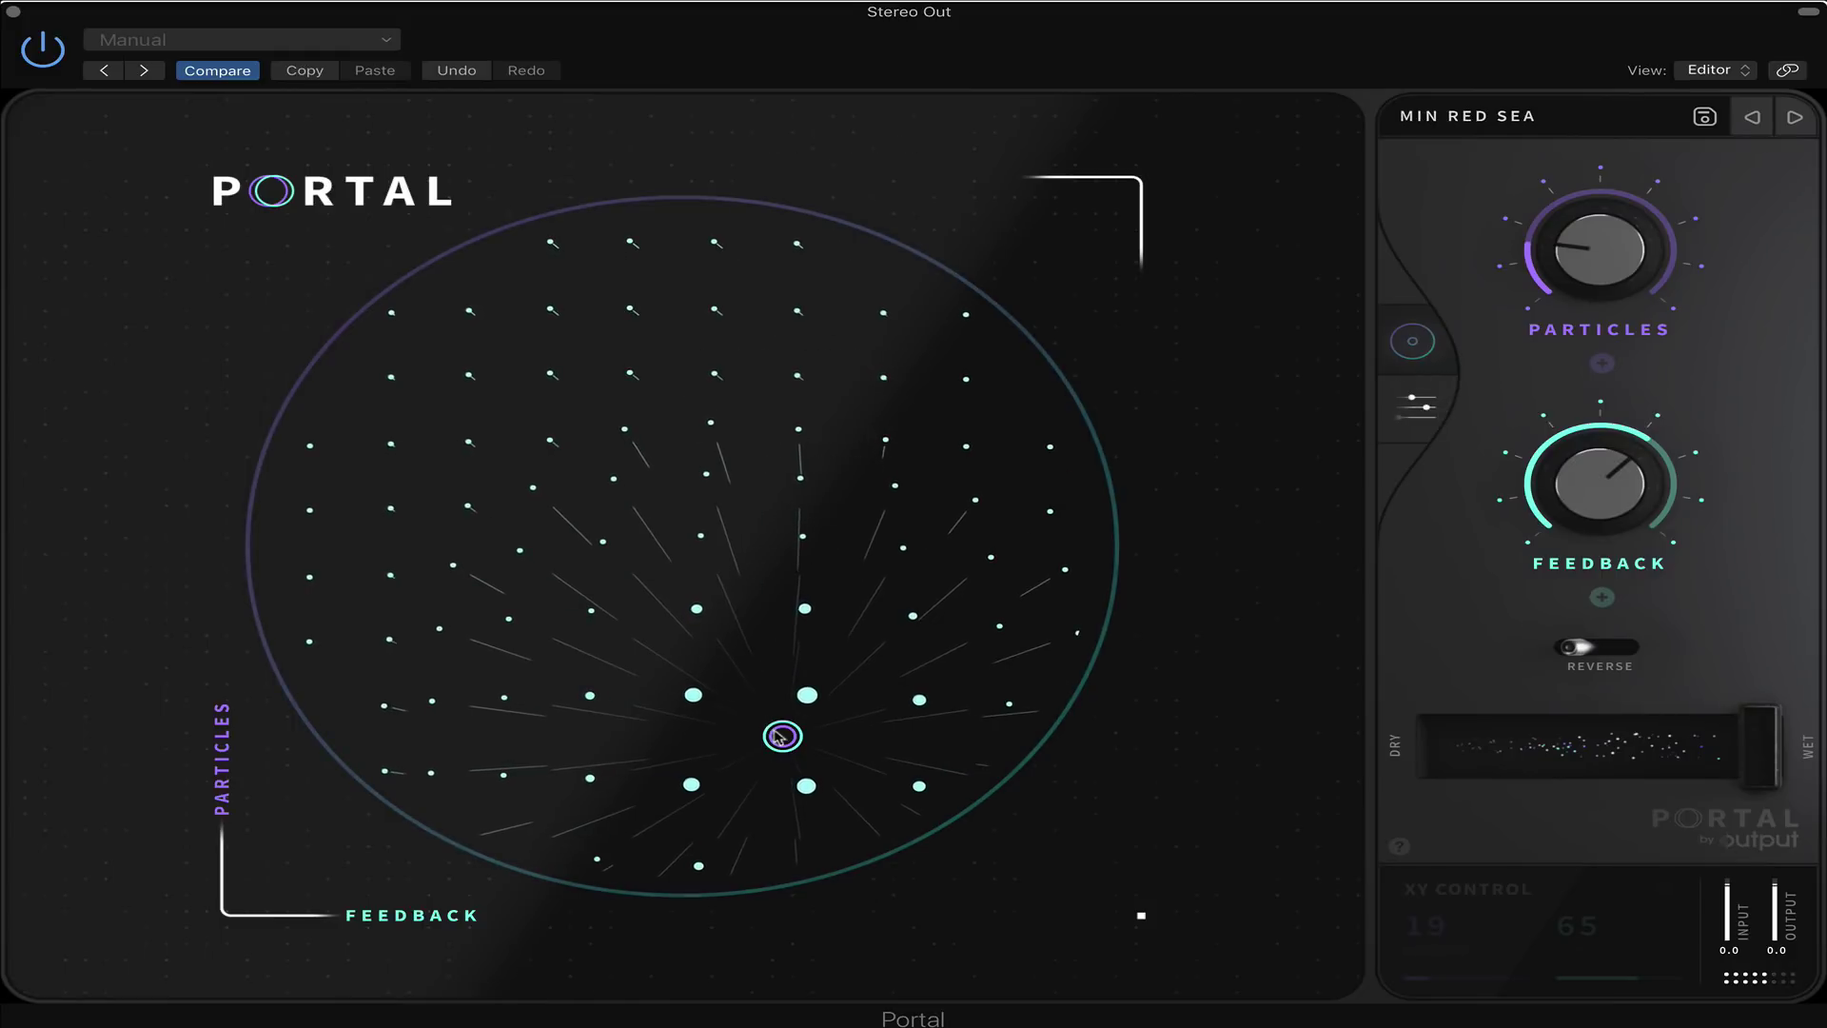
pyautogui.moveTo(779, 735); pyautogui.dragTo(522, 363)
pyautogui.moveTo(476, 446); pyautogui.dragTo(786, 475)
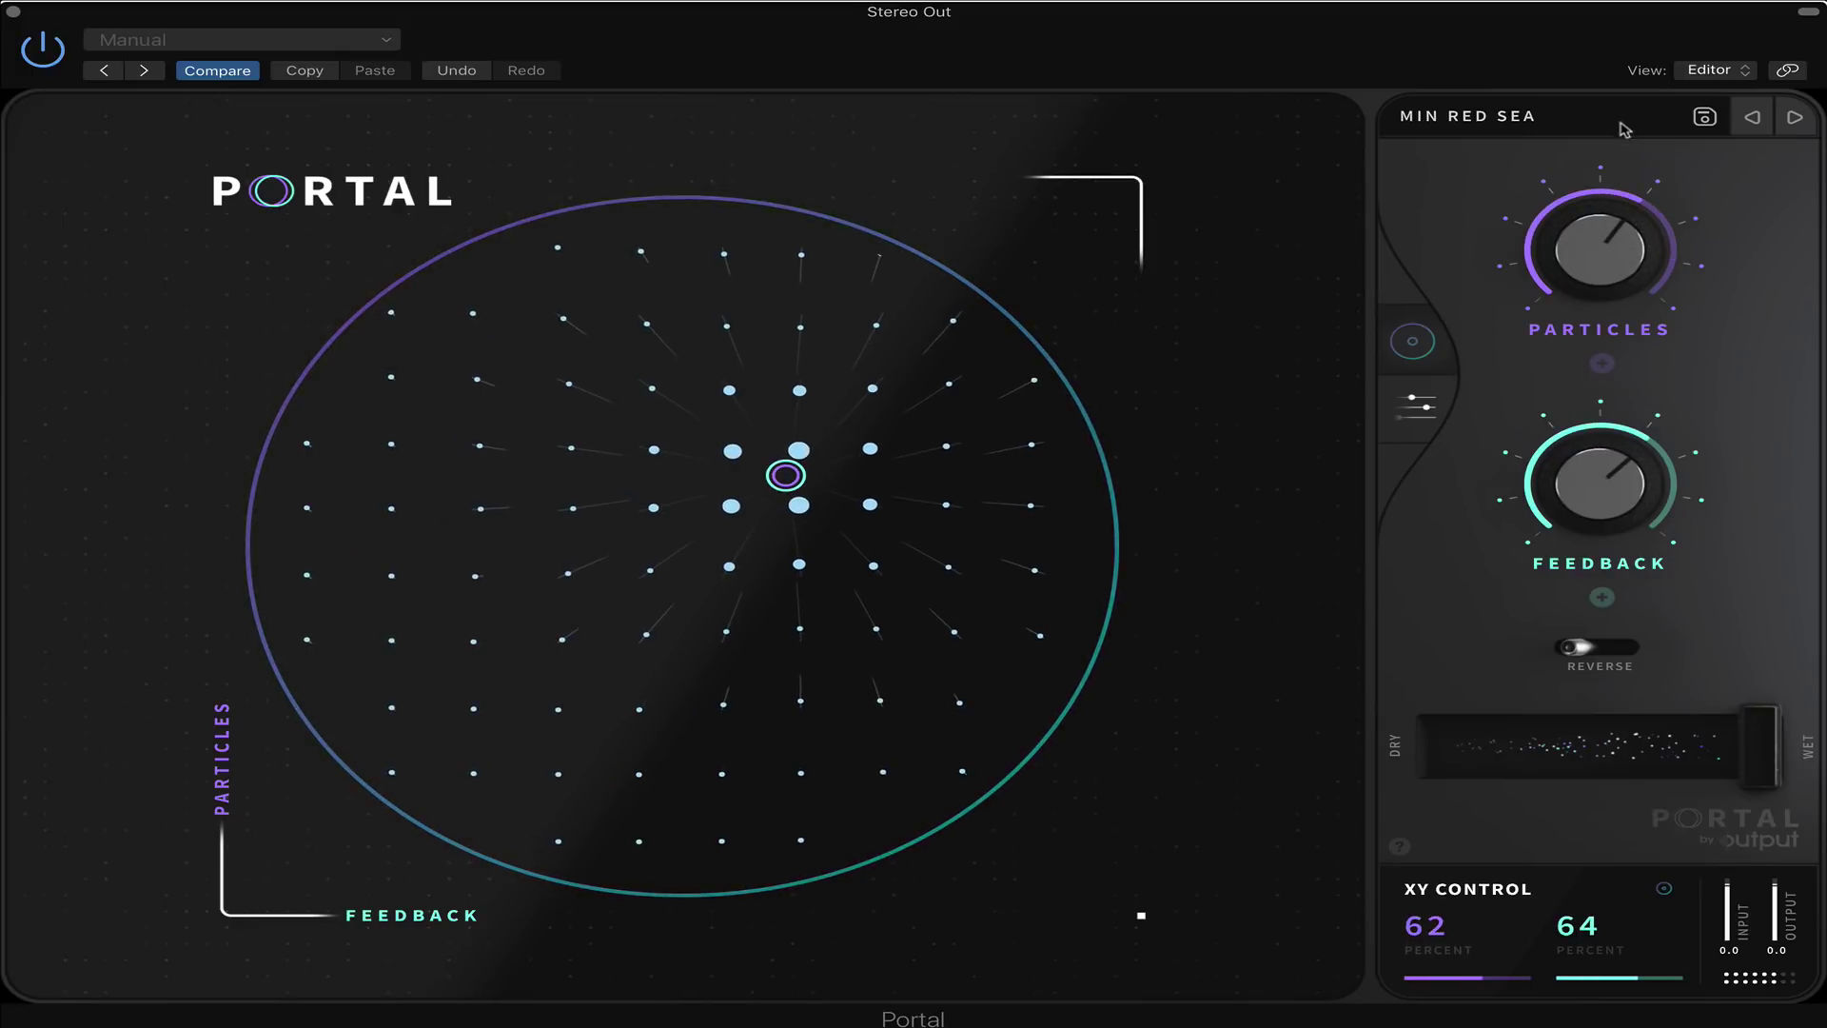
# Go back two presets to Min Crumble Wash and move its XY control to 38% Crumble and 57% Wash
pyautogui.click(1754, 118)
pyautogui.click(1754, 118)
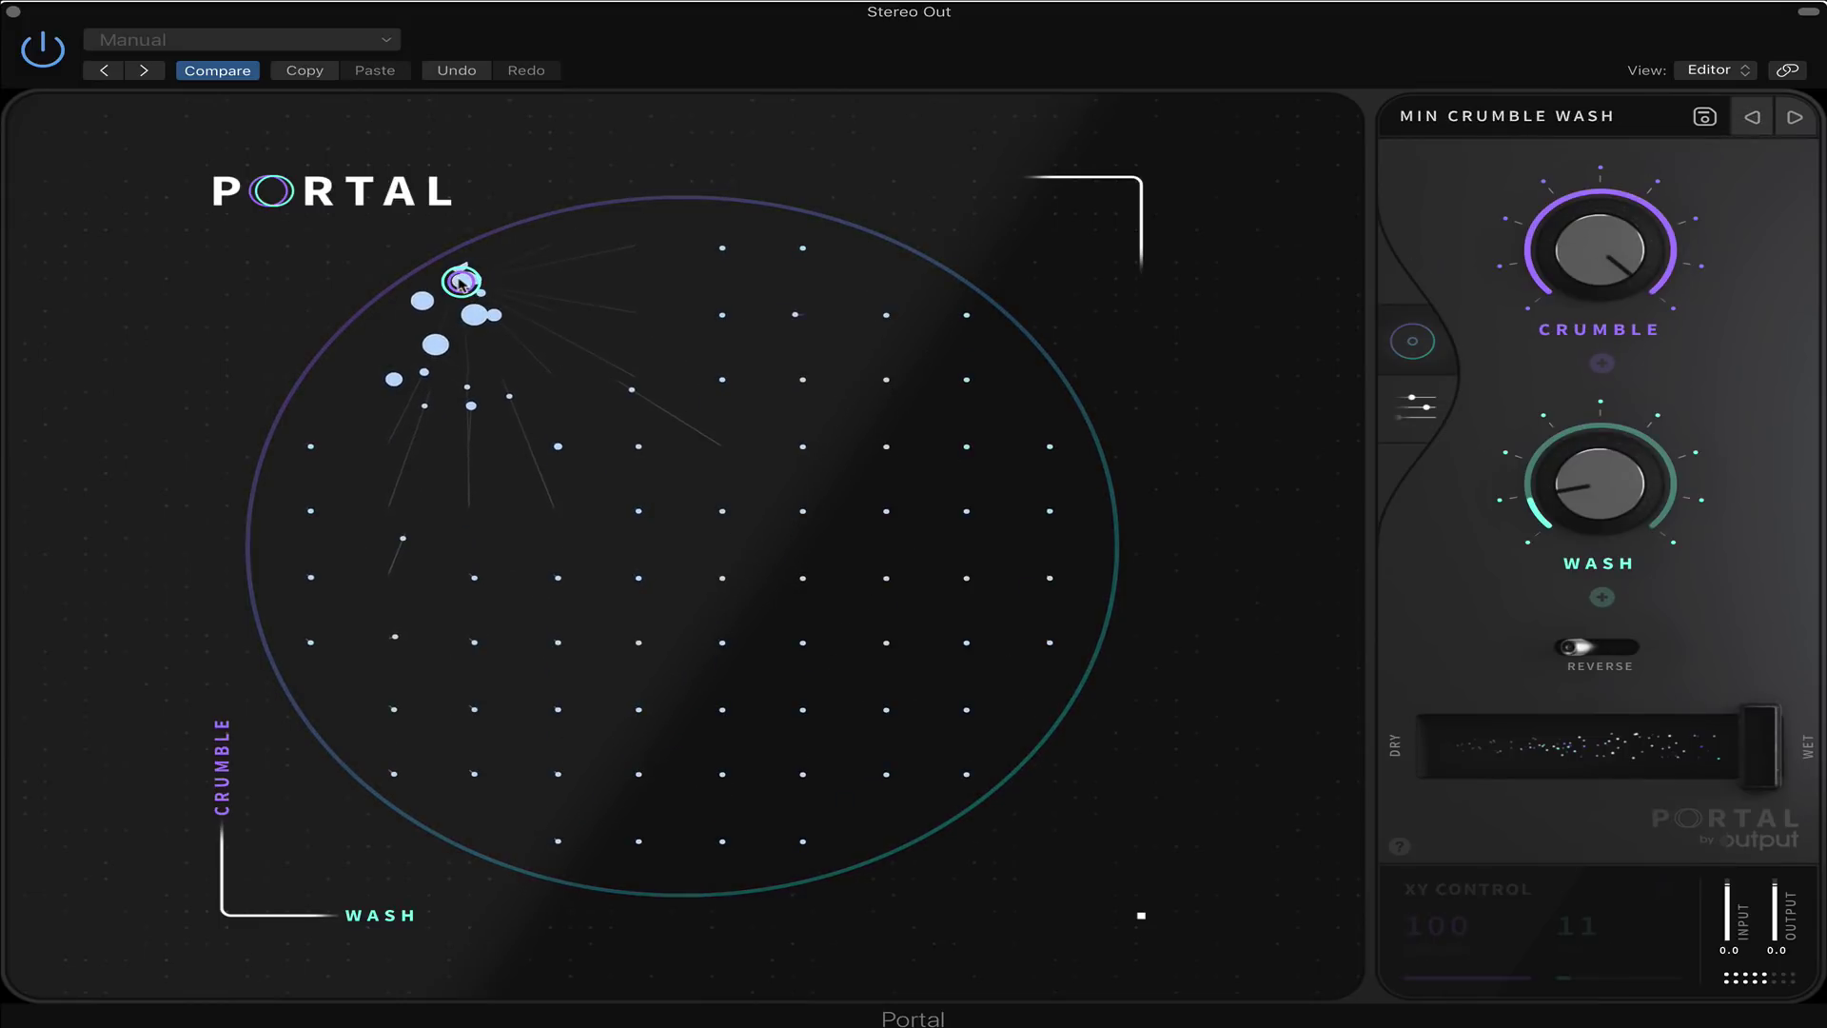
pyautogui.moveTo(461, 282); pyautogui.dragTo(742, 352)
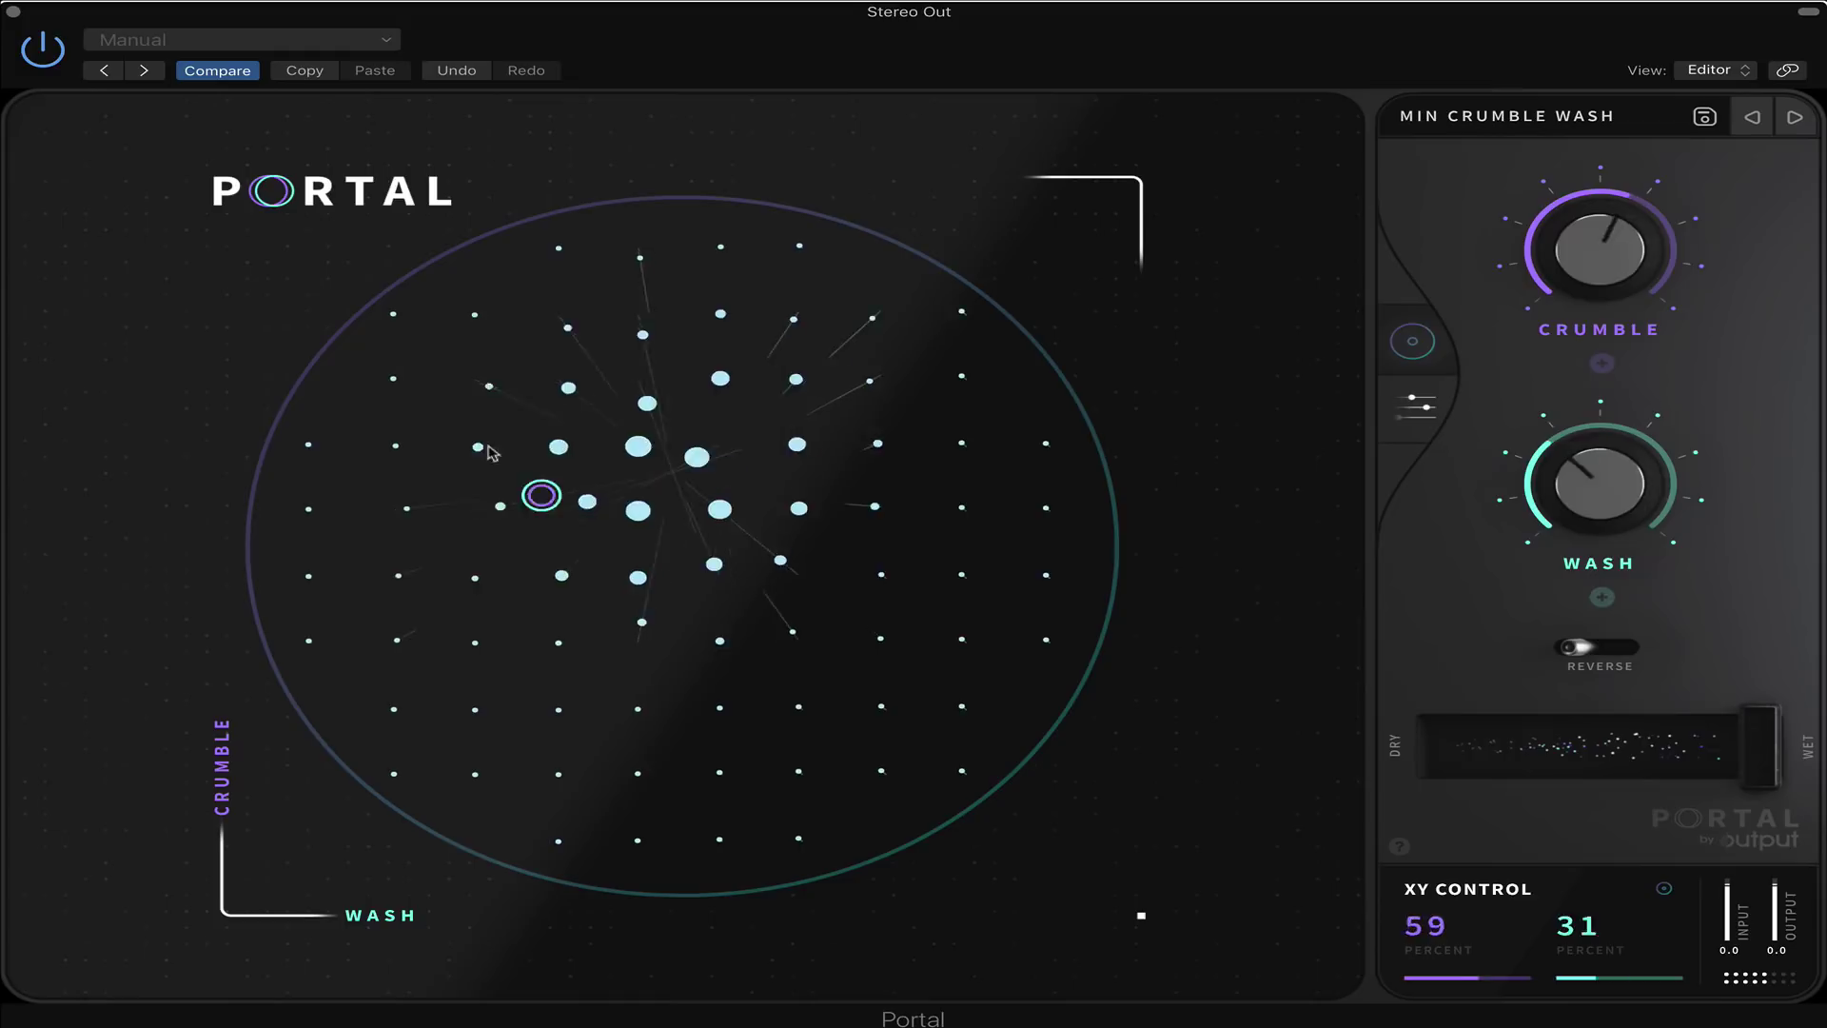
pyautogui.moveTo(457, 358); pyautogui.dragTo(543, 620)
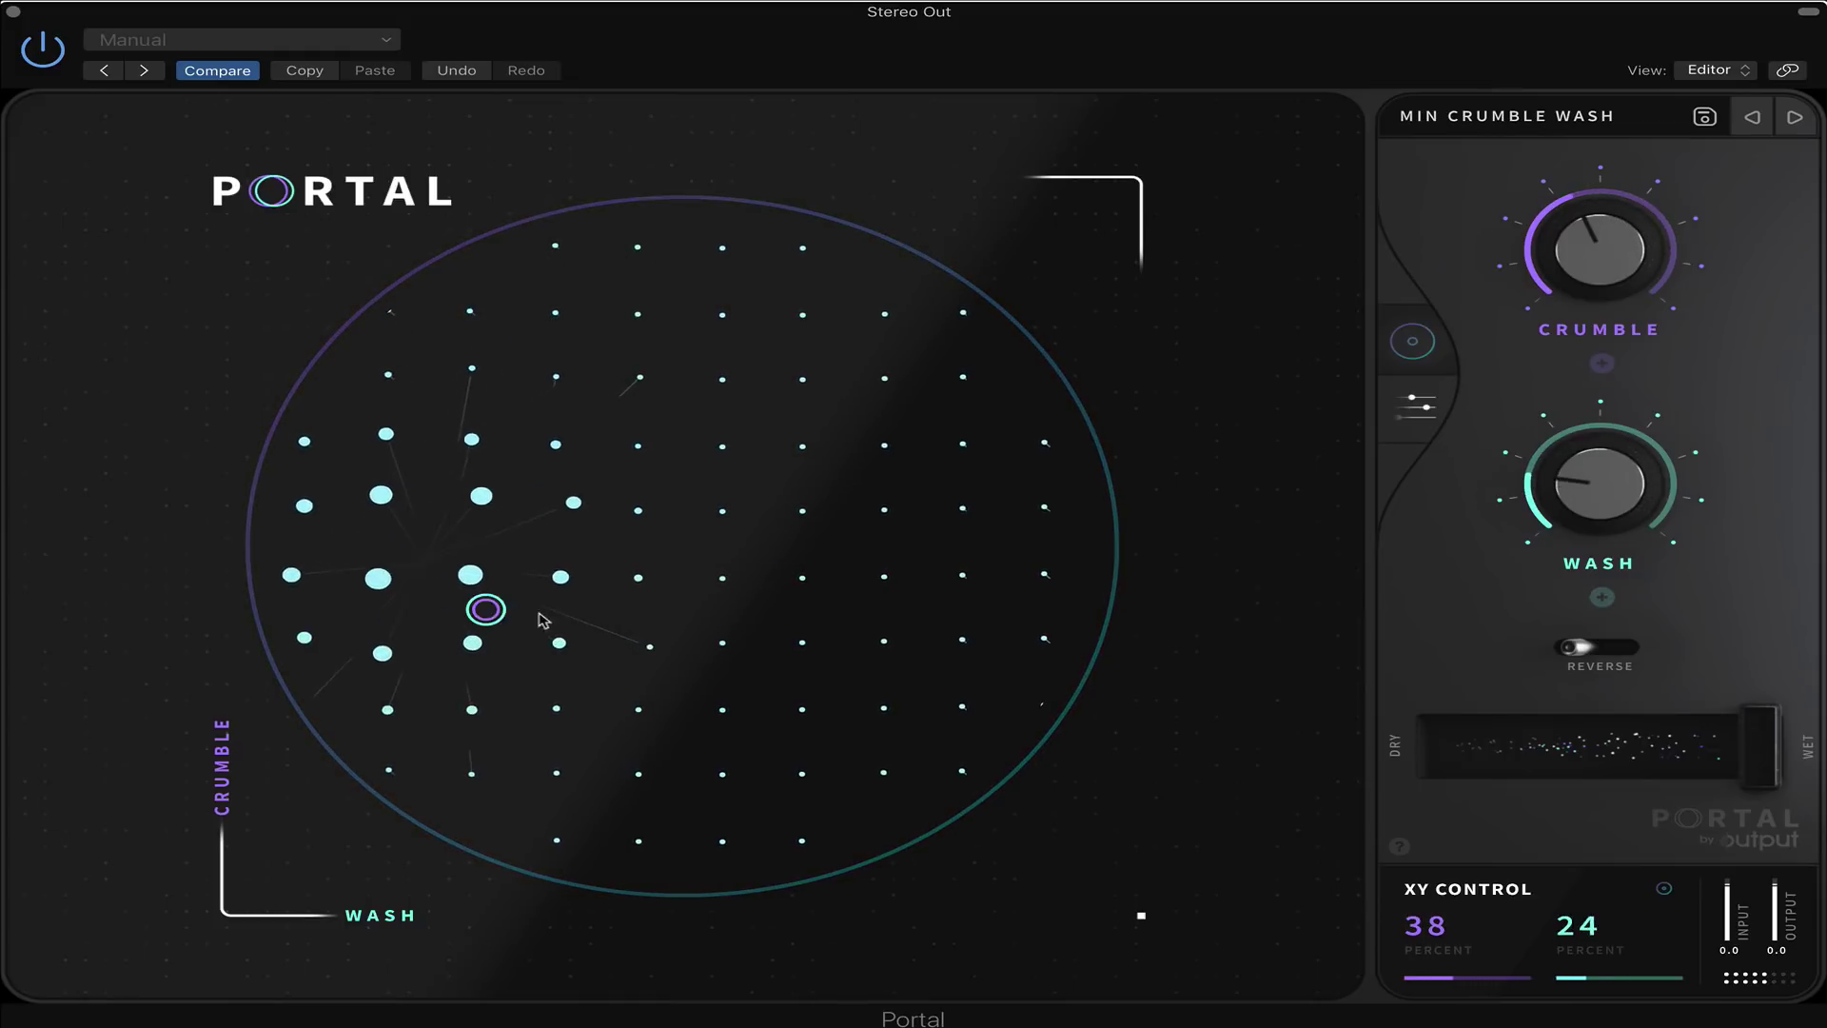
pyautogui.moveTo(894, 587); pyautogui.dragTo(487, 375)
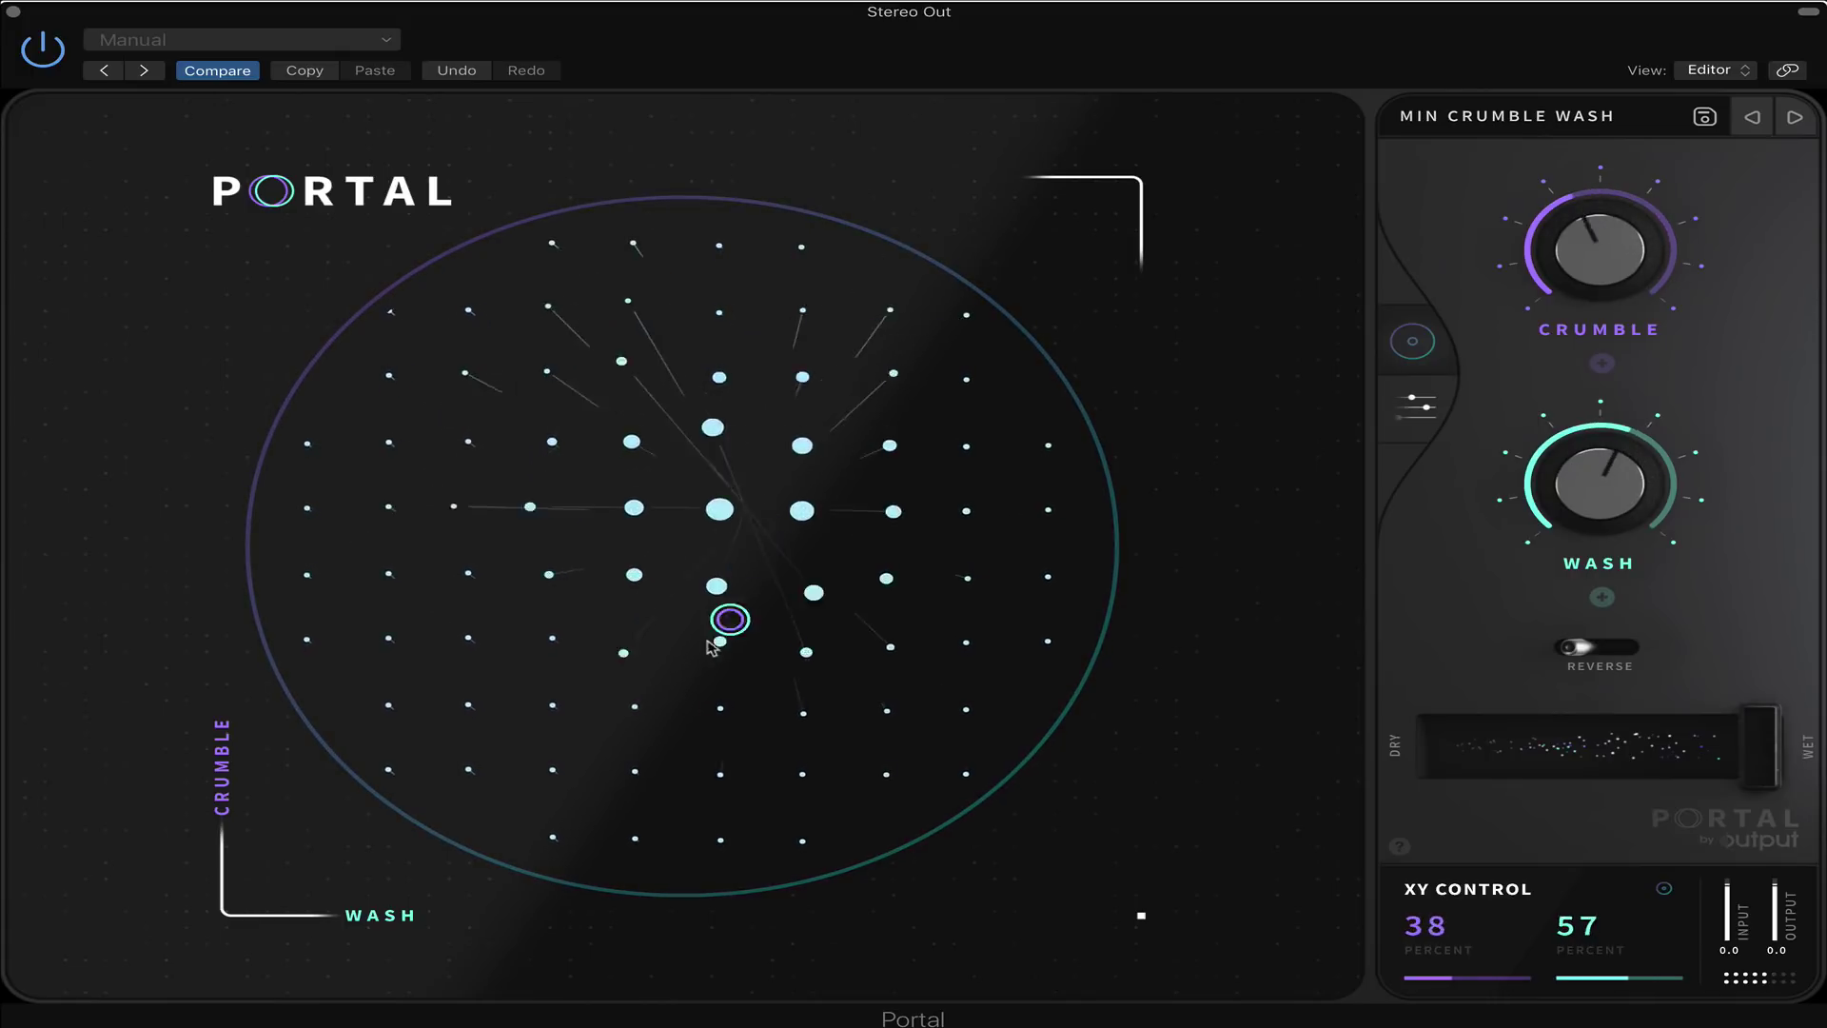
# Reload the Min Red Sea preset and move its XY control to 72% Particles and 70% Feedback
pyautogui.click(1796, 122)
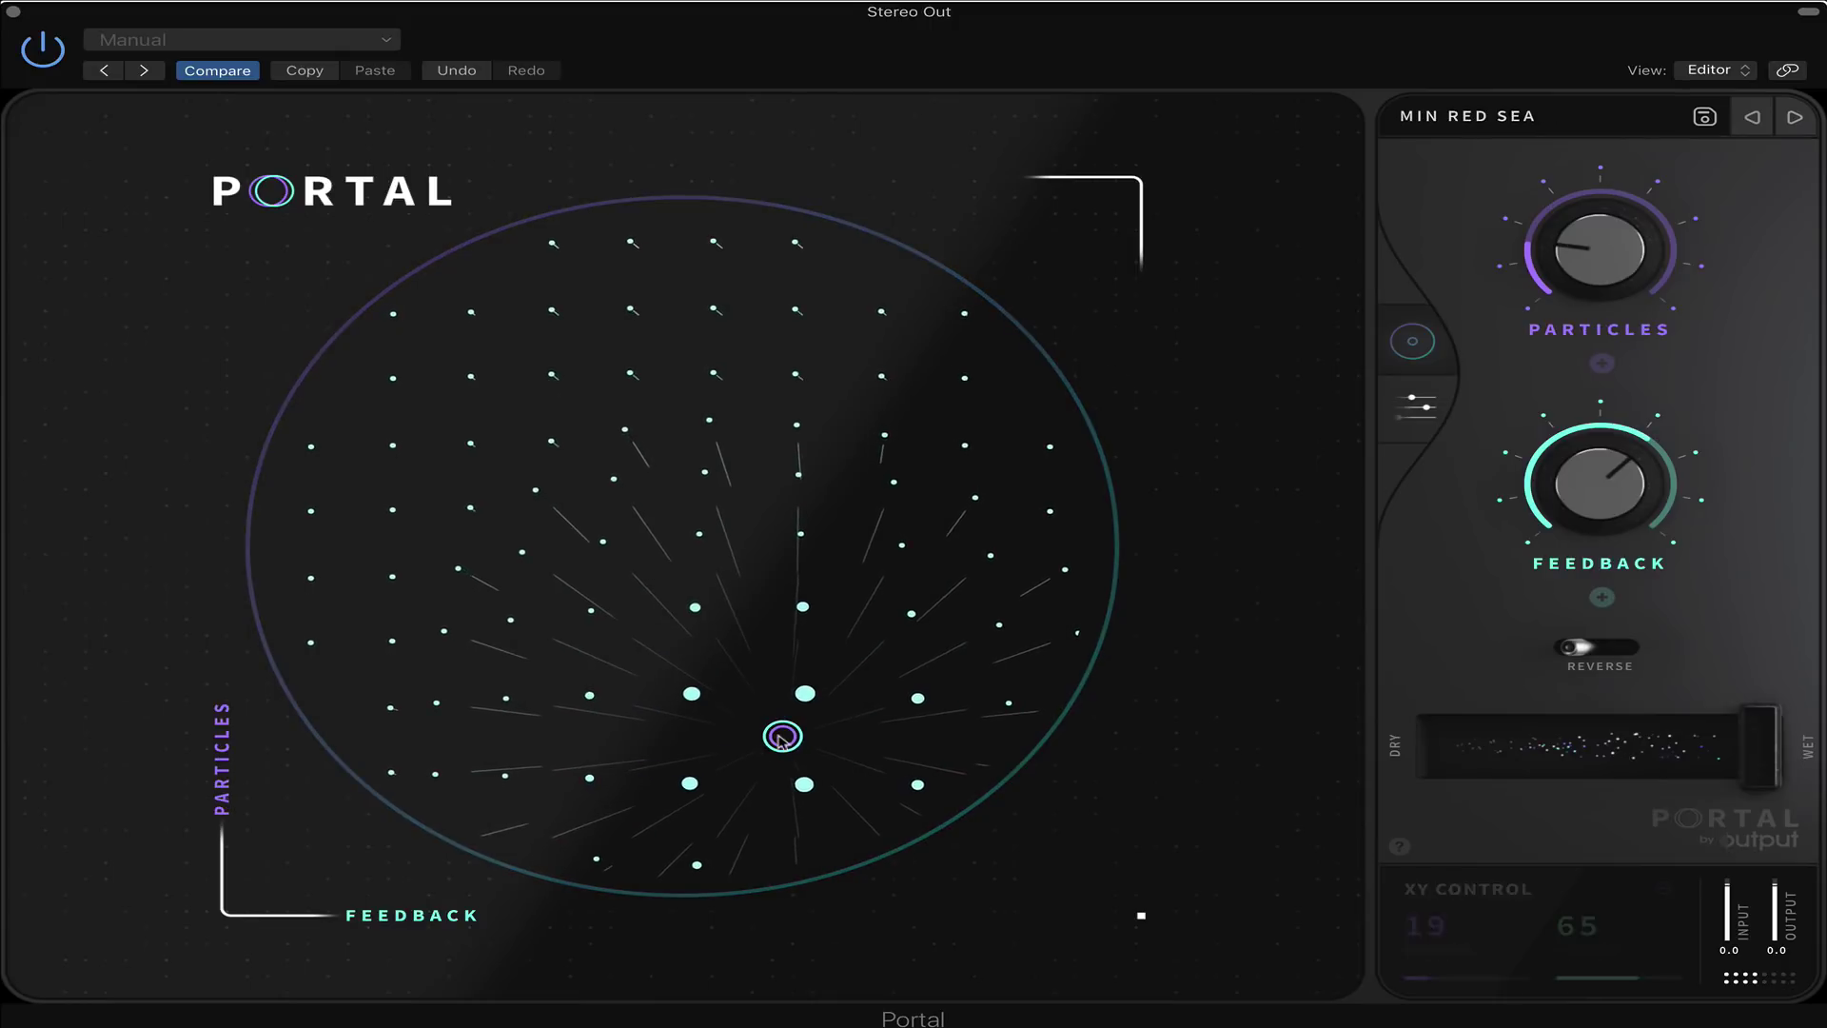
pyautogui.moveTo(781, 739); pyautogui.dragTo(961, 479)
pyautogui.moveTo(826, 314); pyautogui.dragTo(701, 655)
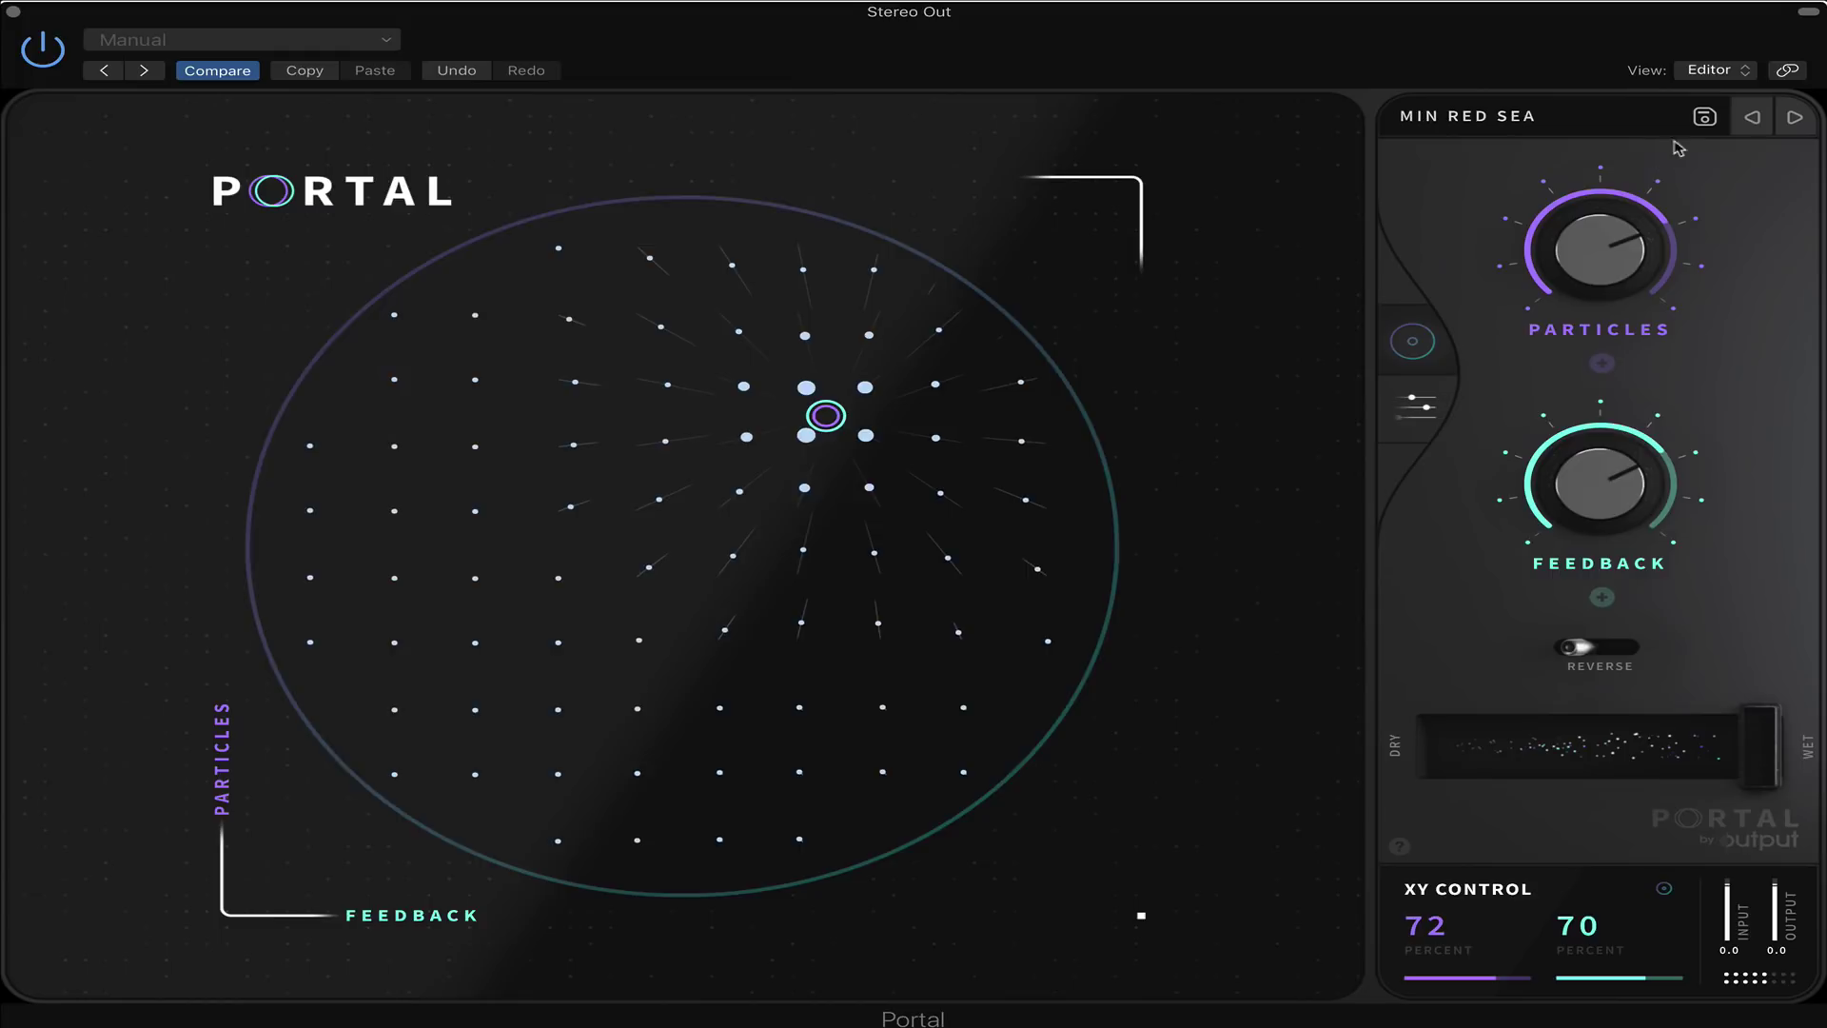
# Load the Dom7 Buffer Swamp preset and sweep its XY control, ending at 63% Grain and 76% Verb FX
pyautogui.click(1794, 119)
pyautogui.click(1794, 119)
pyautogui.click(1794, 119)
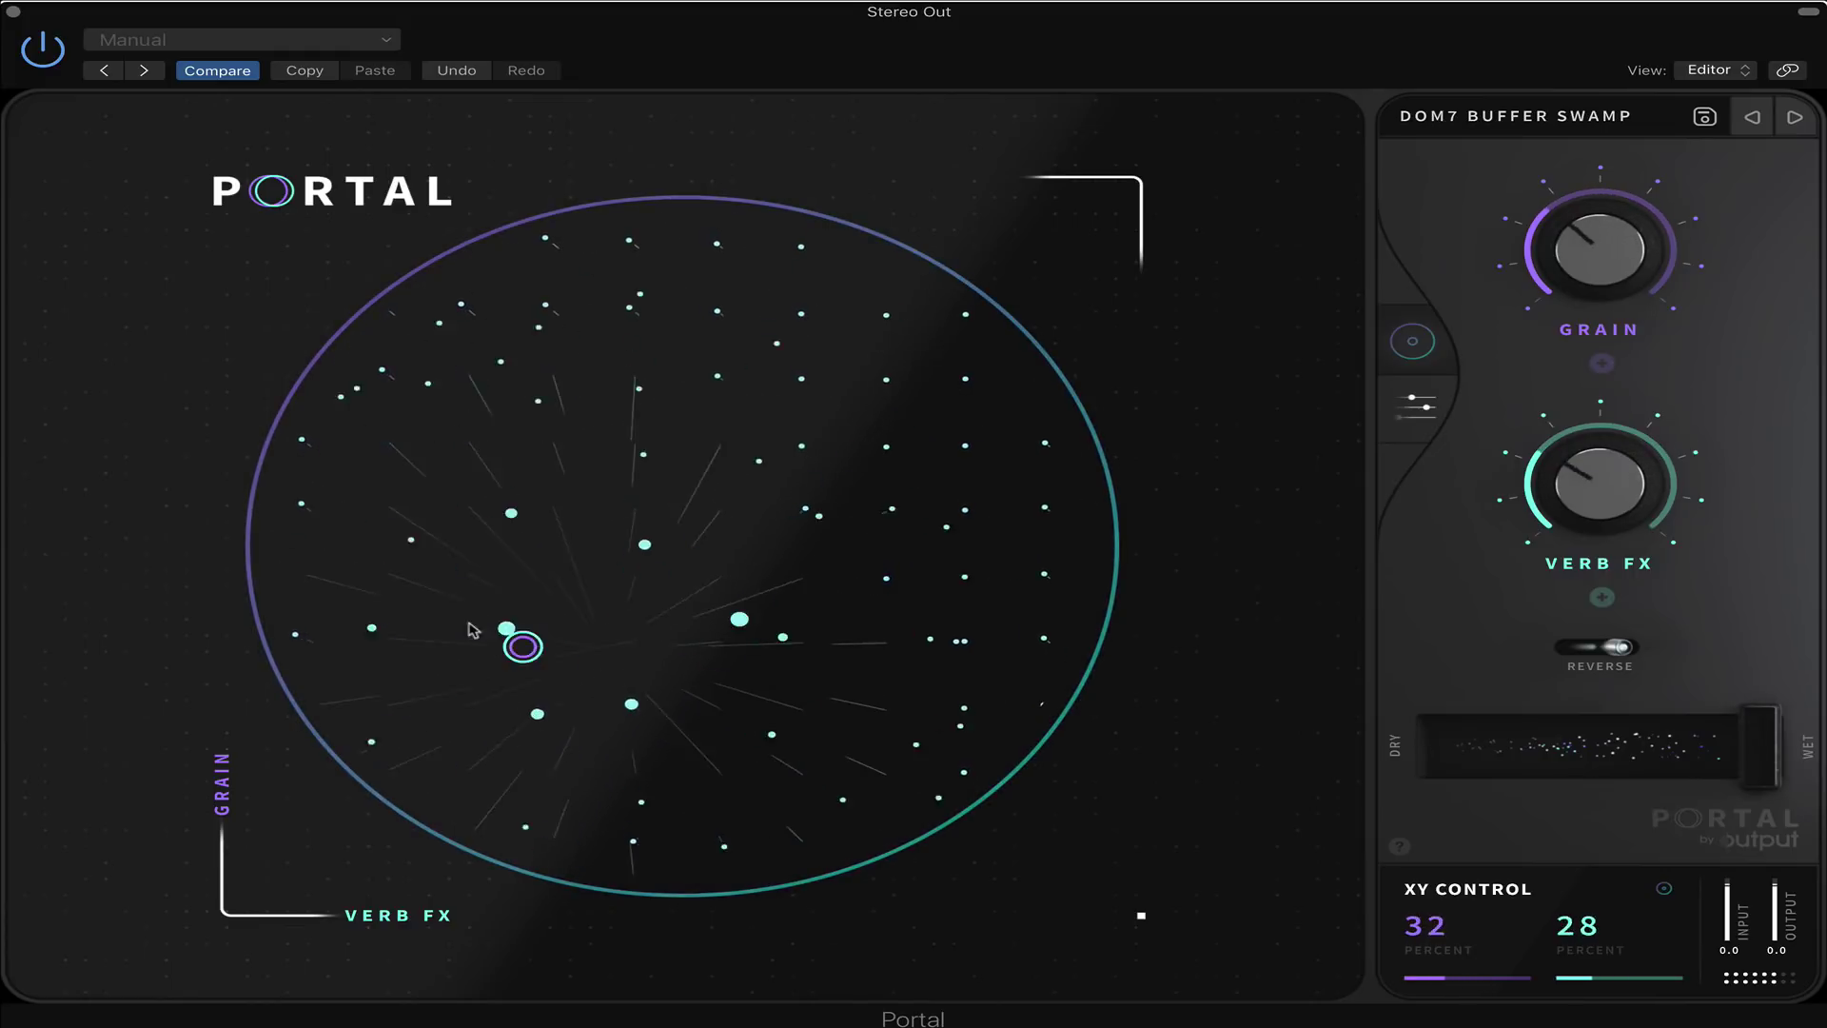
pyautogui.moveTo(473, 630); pyautogui.dragTo(474, 446)
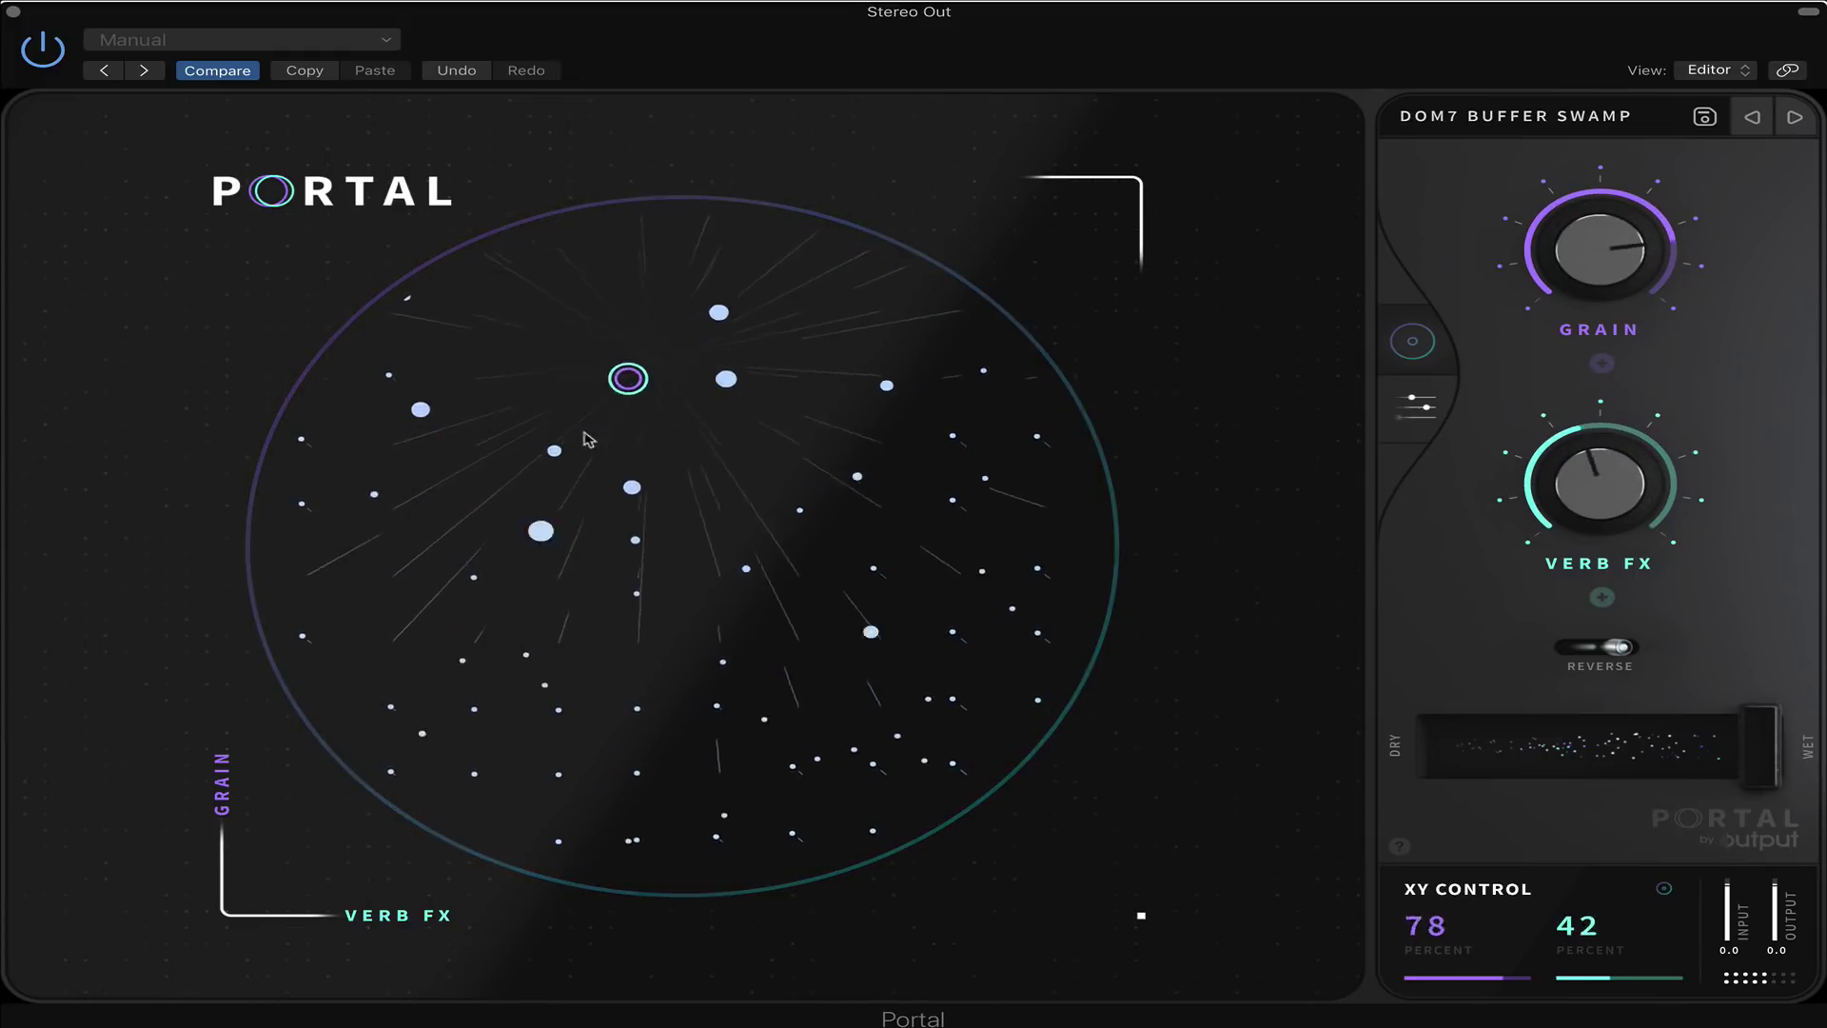
pyautogui.moveTo(589, 440); pyautogui.dragTo(633, 696)
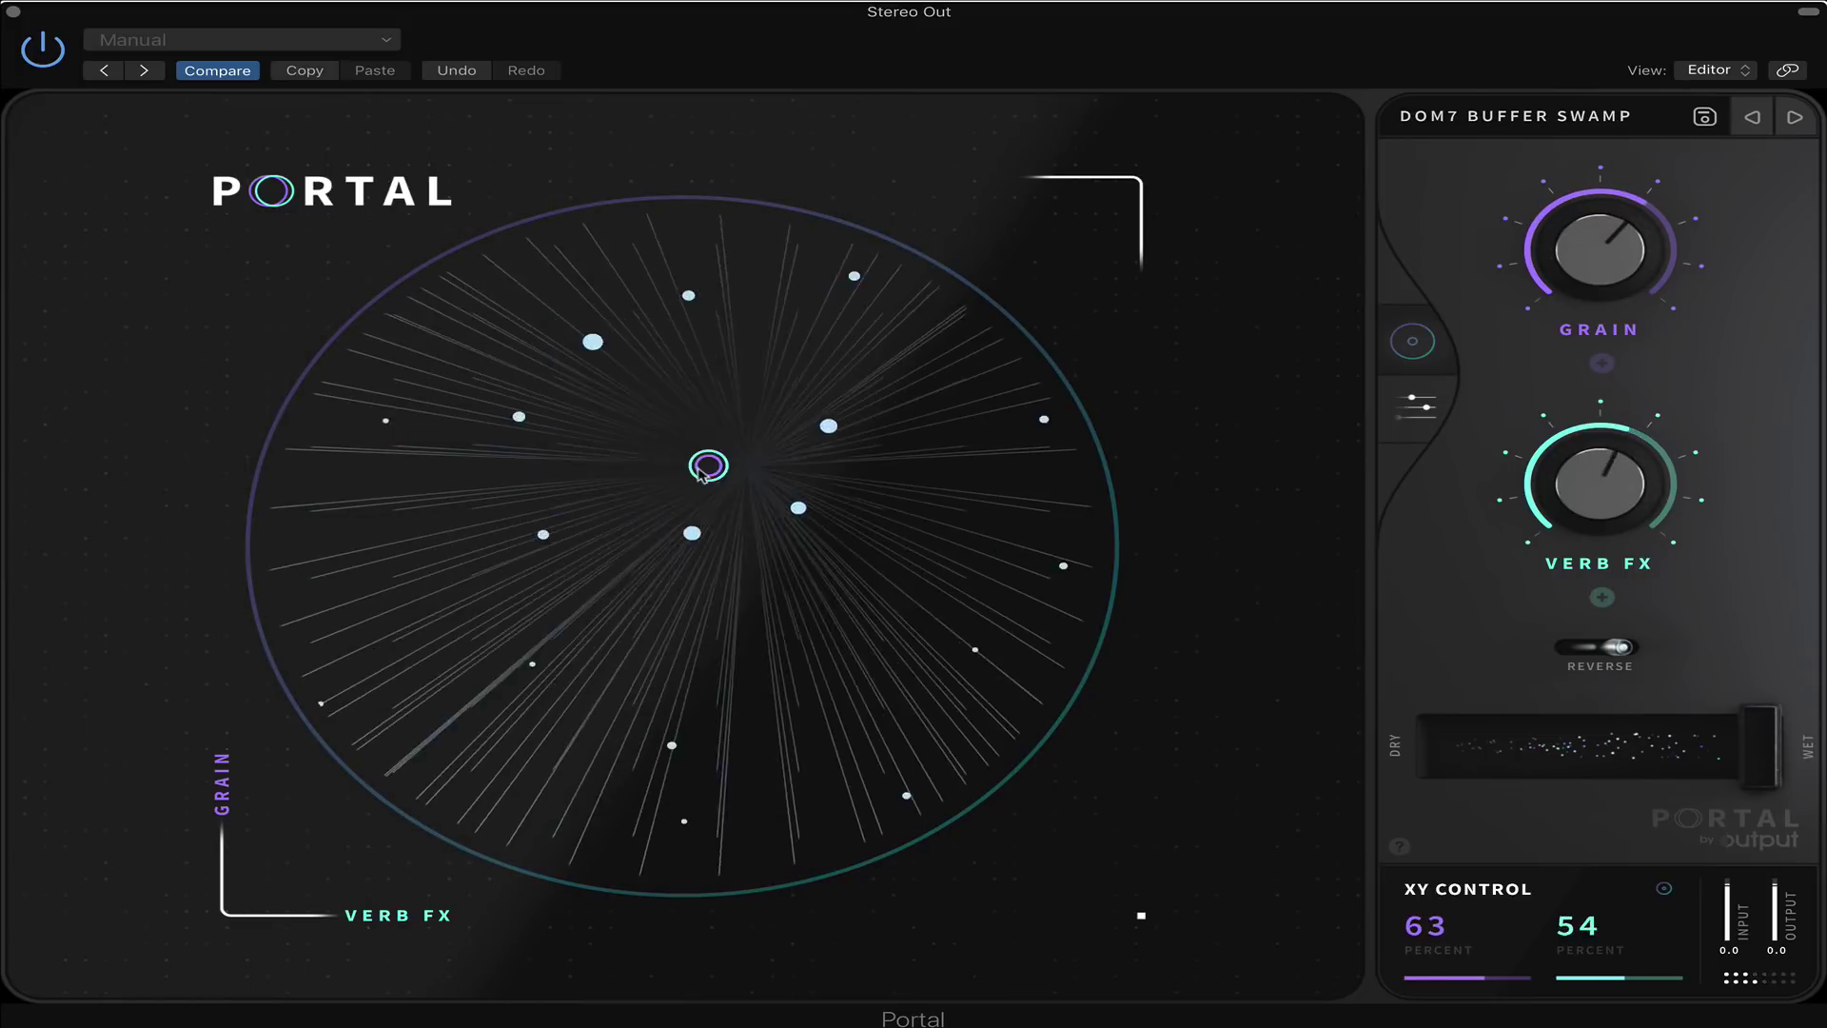
pyautogui.moveTo(417, 595); pyautogui.dragTo(797, 438)
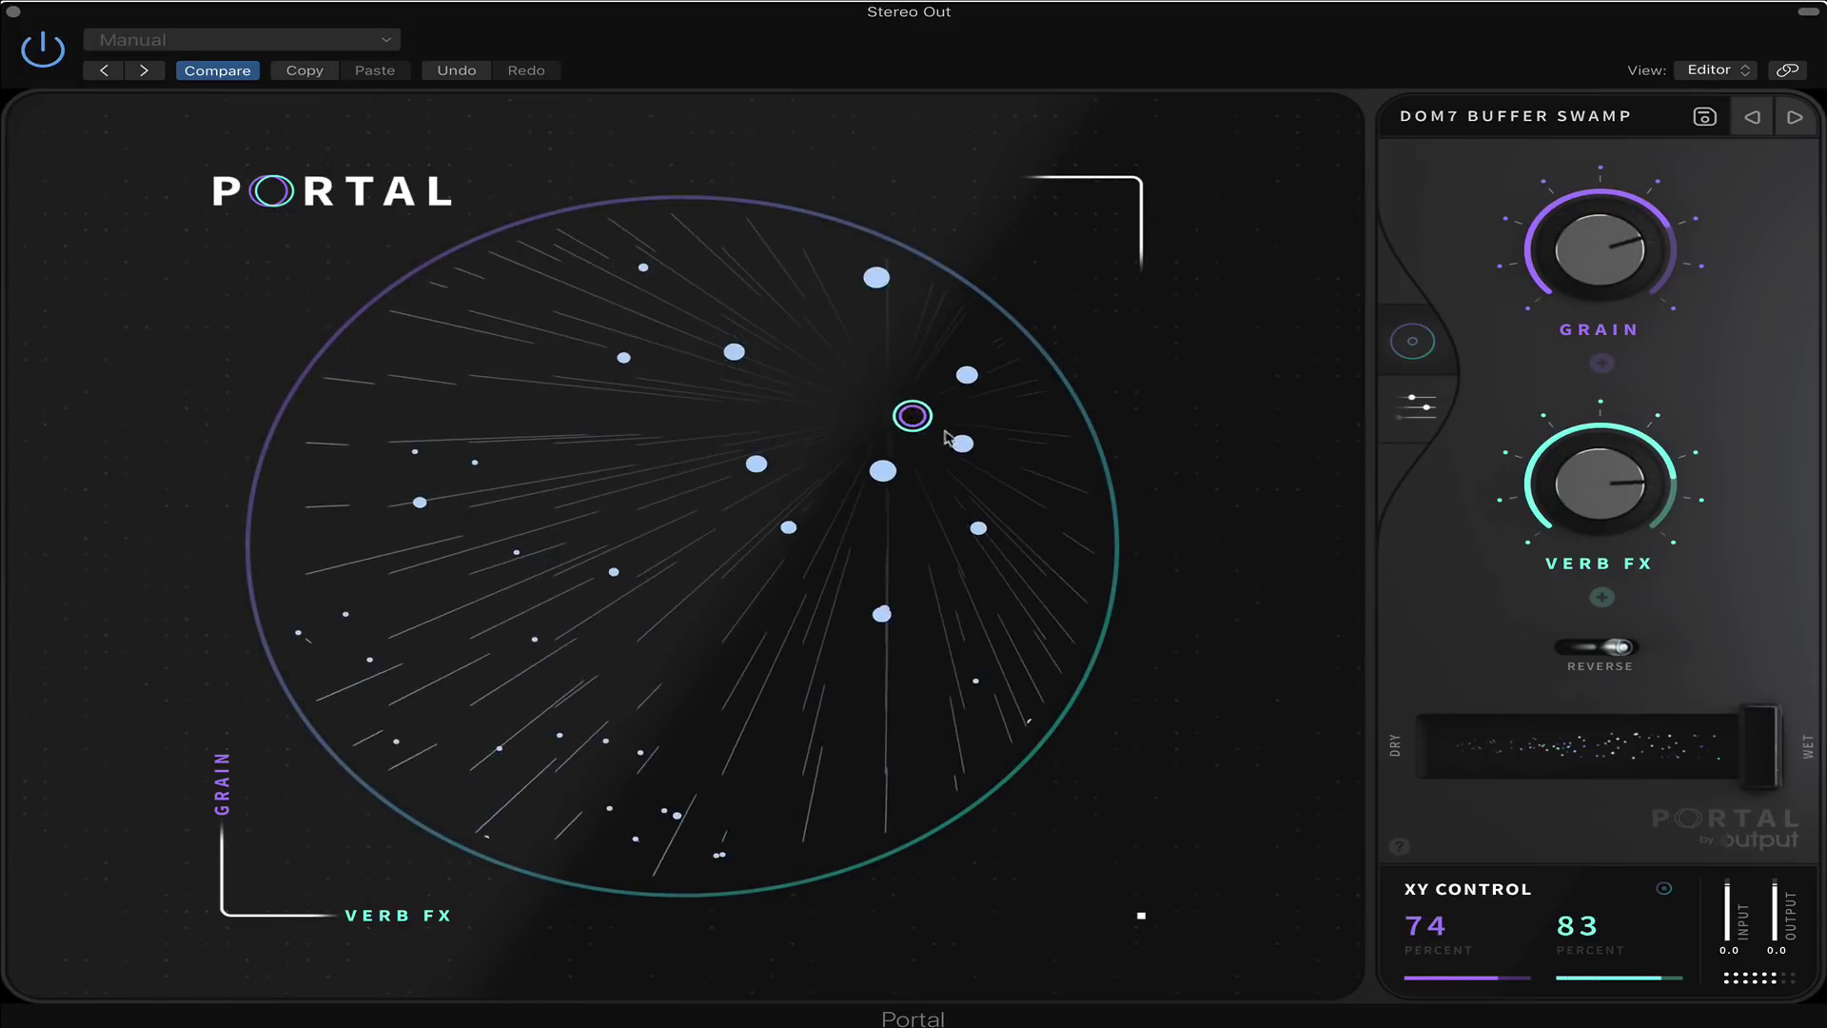
pyautogui.moveTo(400, 617); pyautogui.dragTo(859, 506)
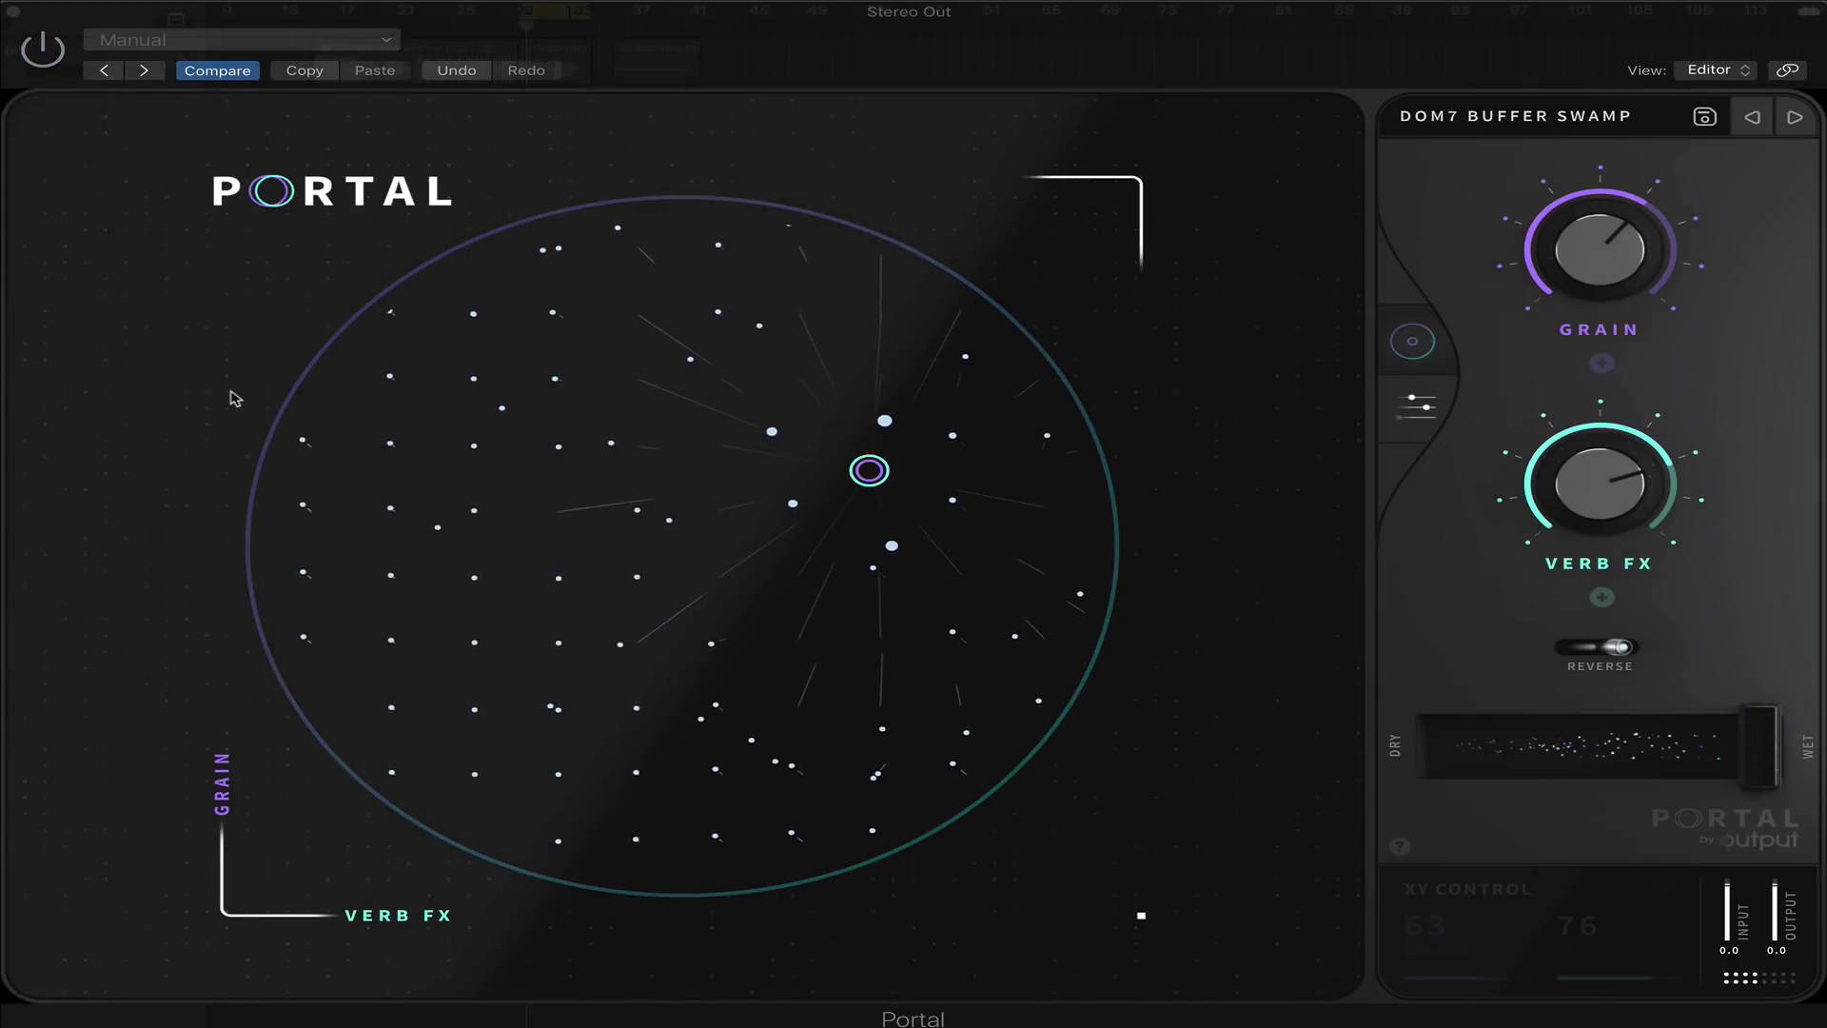
# Load the Sleep States preset from the Glitchy category and move its XY control to 83% Blur and 74% FX
pyautogui.click(1623, 116)
pyautogui.click(319, 905)
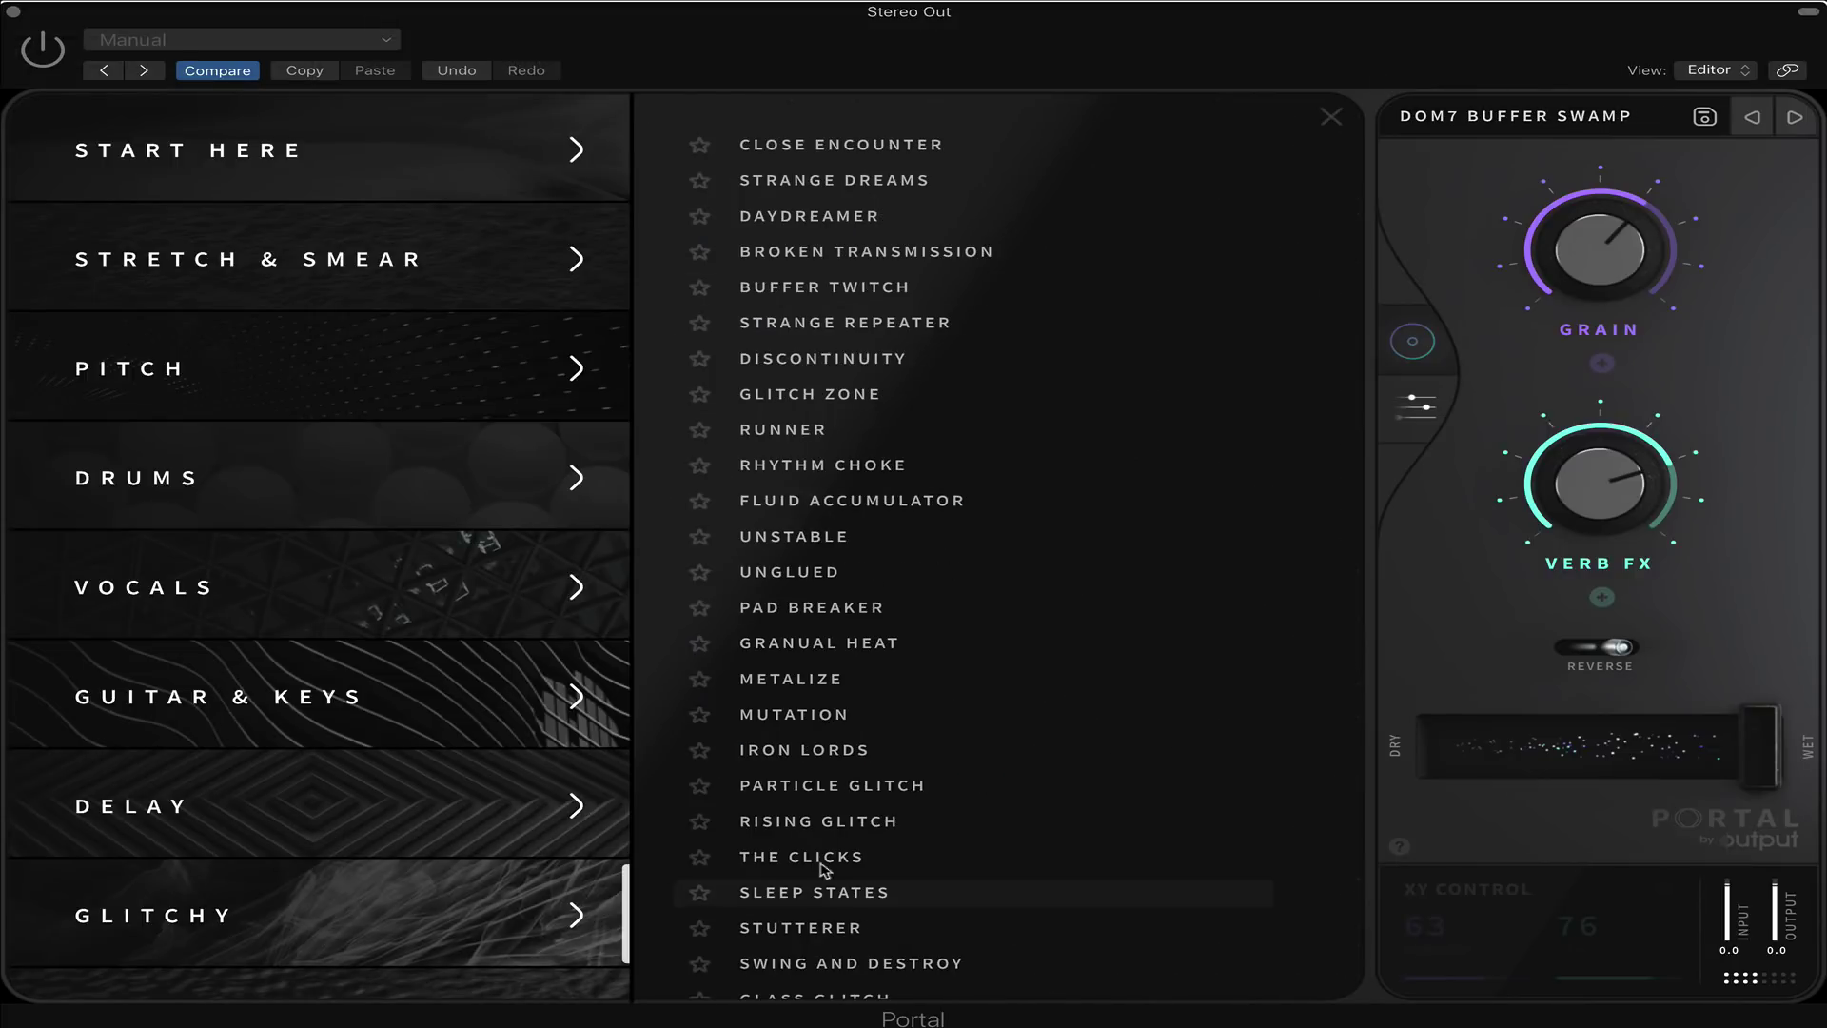
pyautogui.click(861, 892)
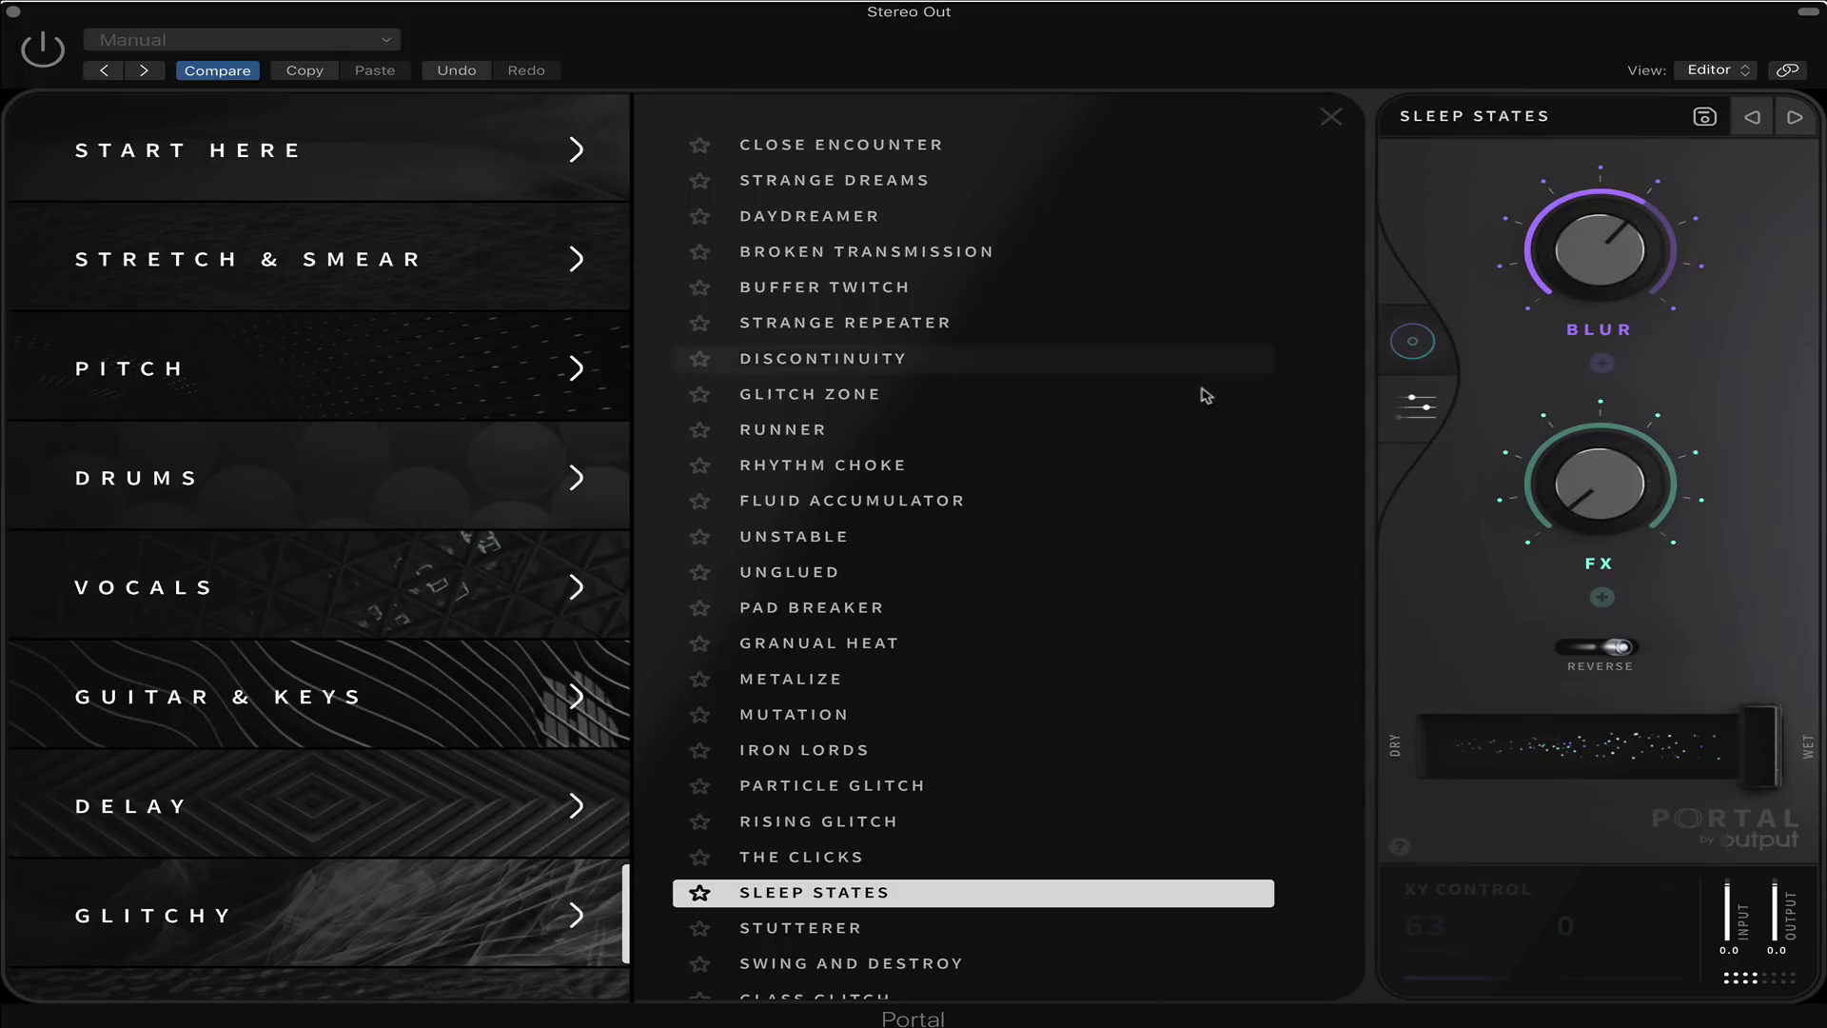
pyautogui.click(1427, 333)
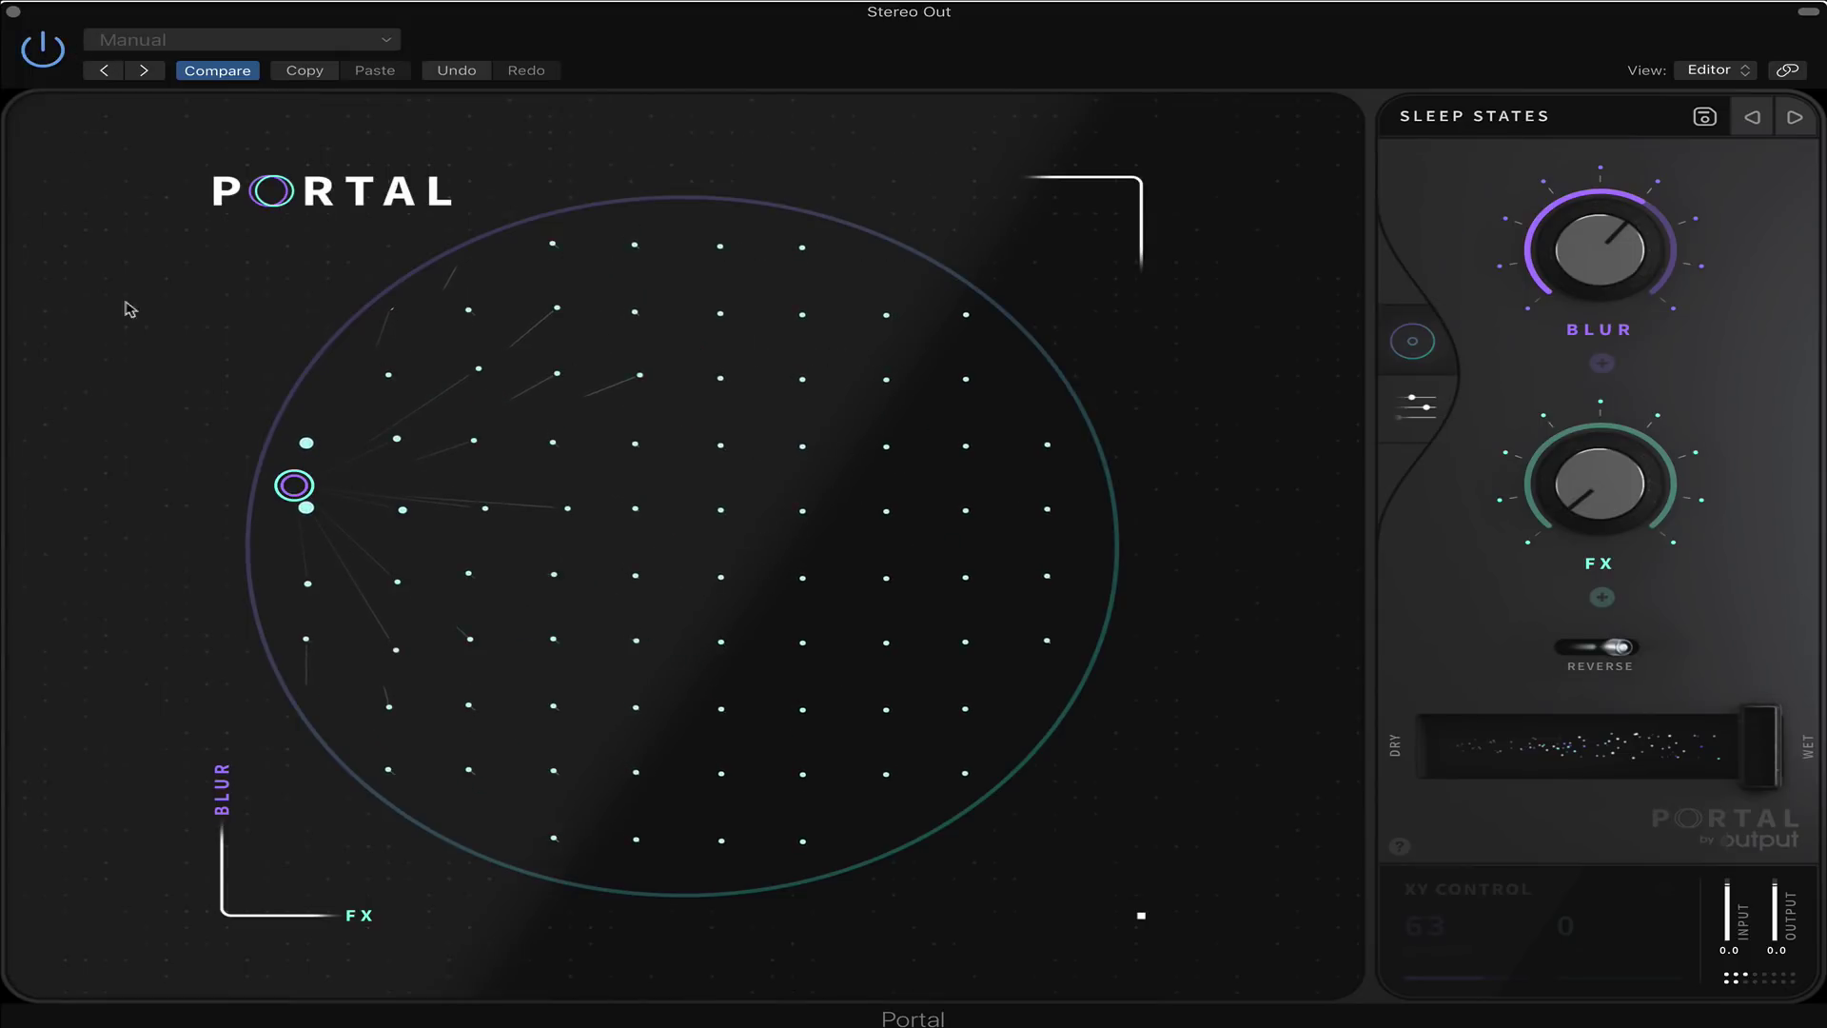
pyautogui.moveTo(297, 487); pyautogui.dragTo(715, 674)
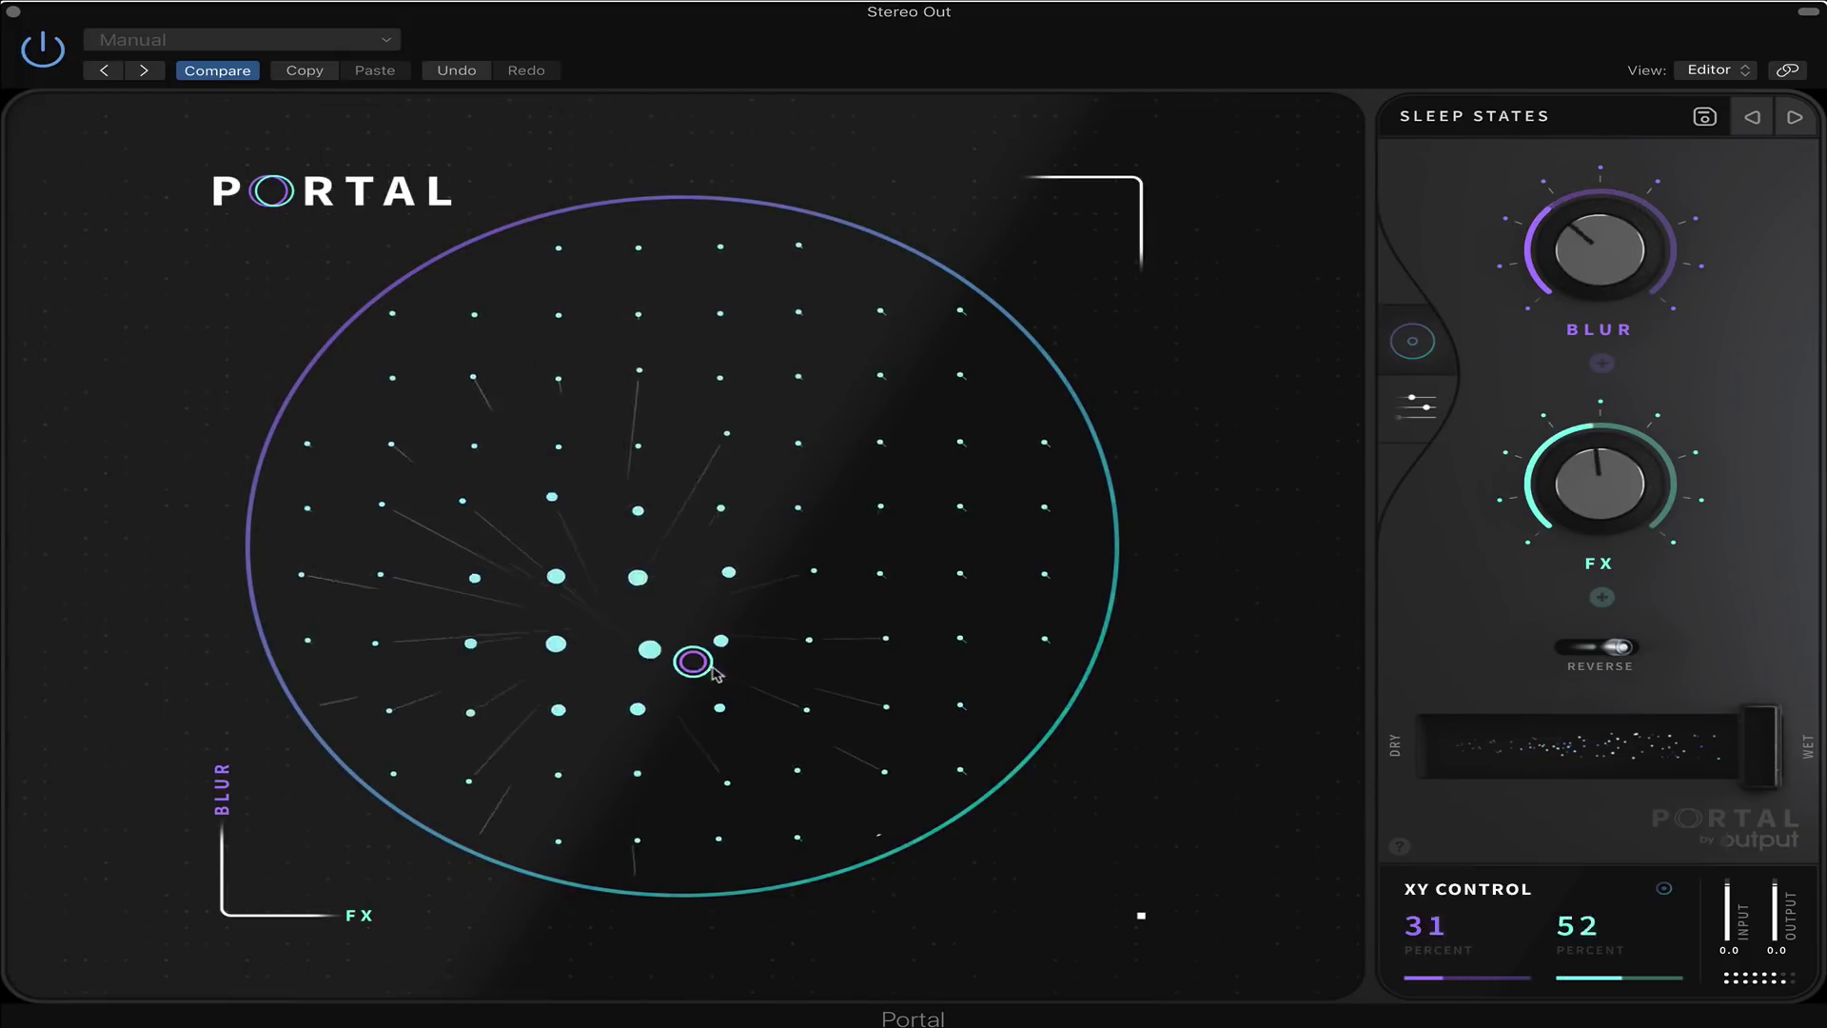
pyautogui.moveTo(792, 528); pyautogui.dragTo(841, 361)
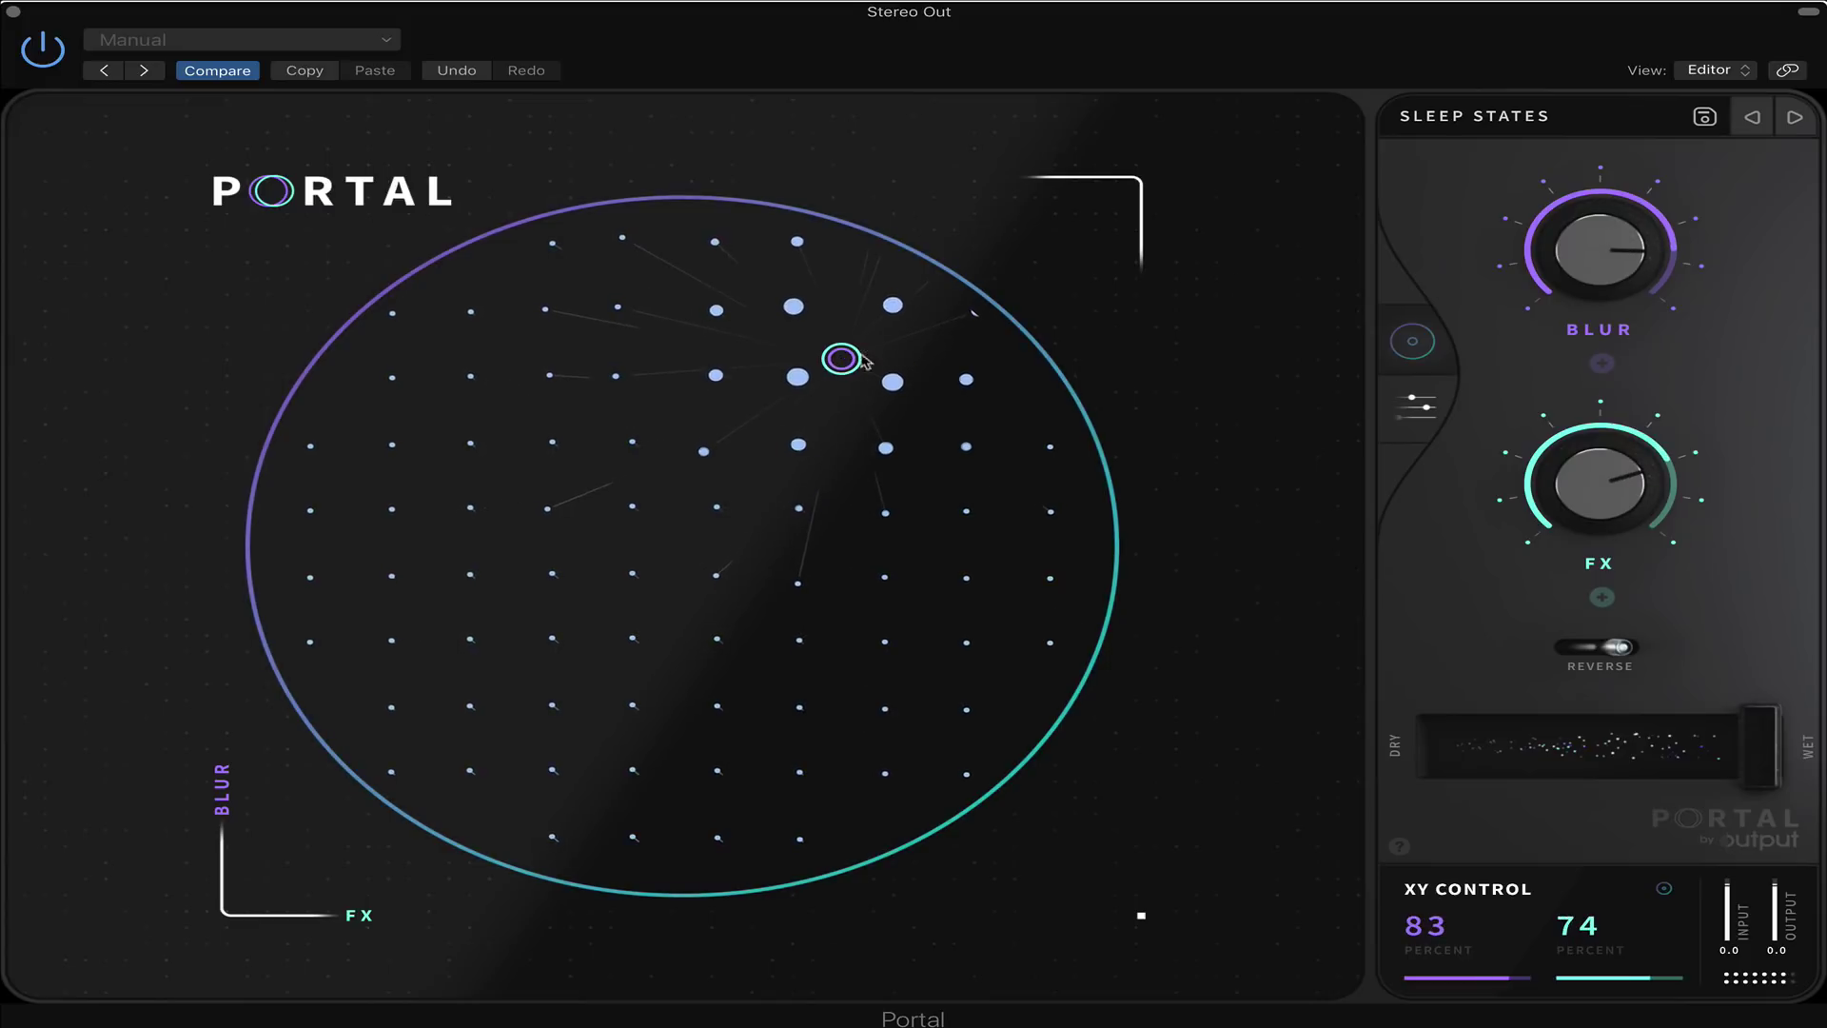
# Load The Clicks preset and move its XY control to 73% Glitch and 77% More Glitch
pyautogui.click(1754, 118)
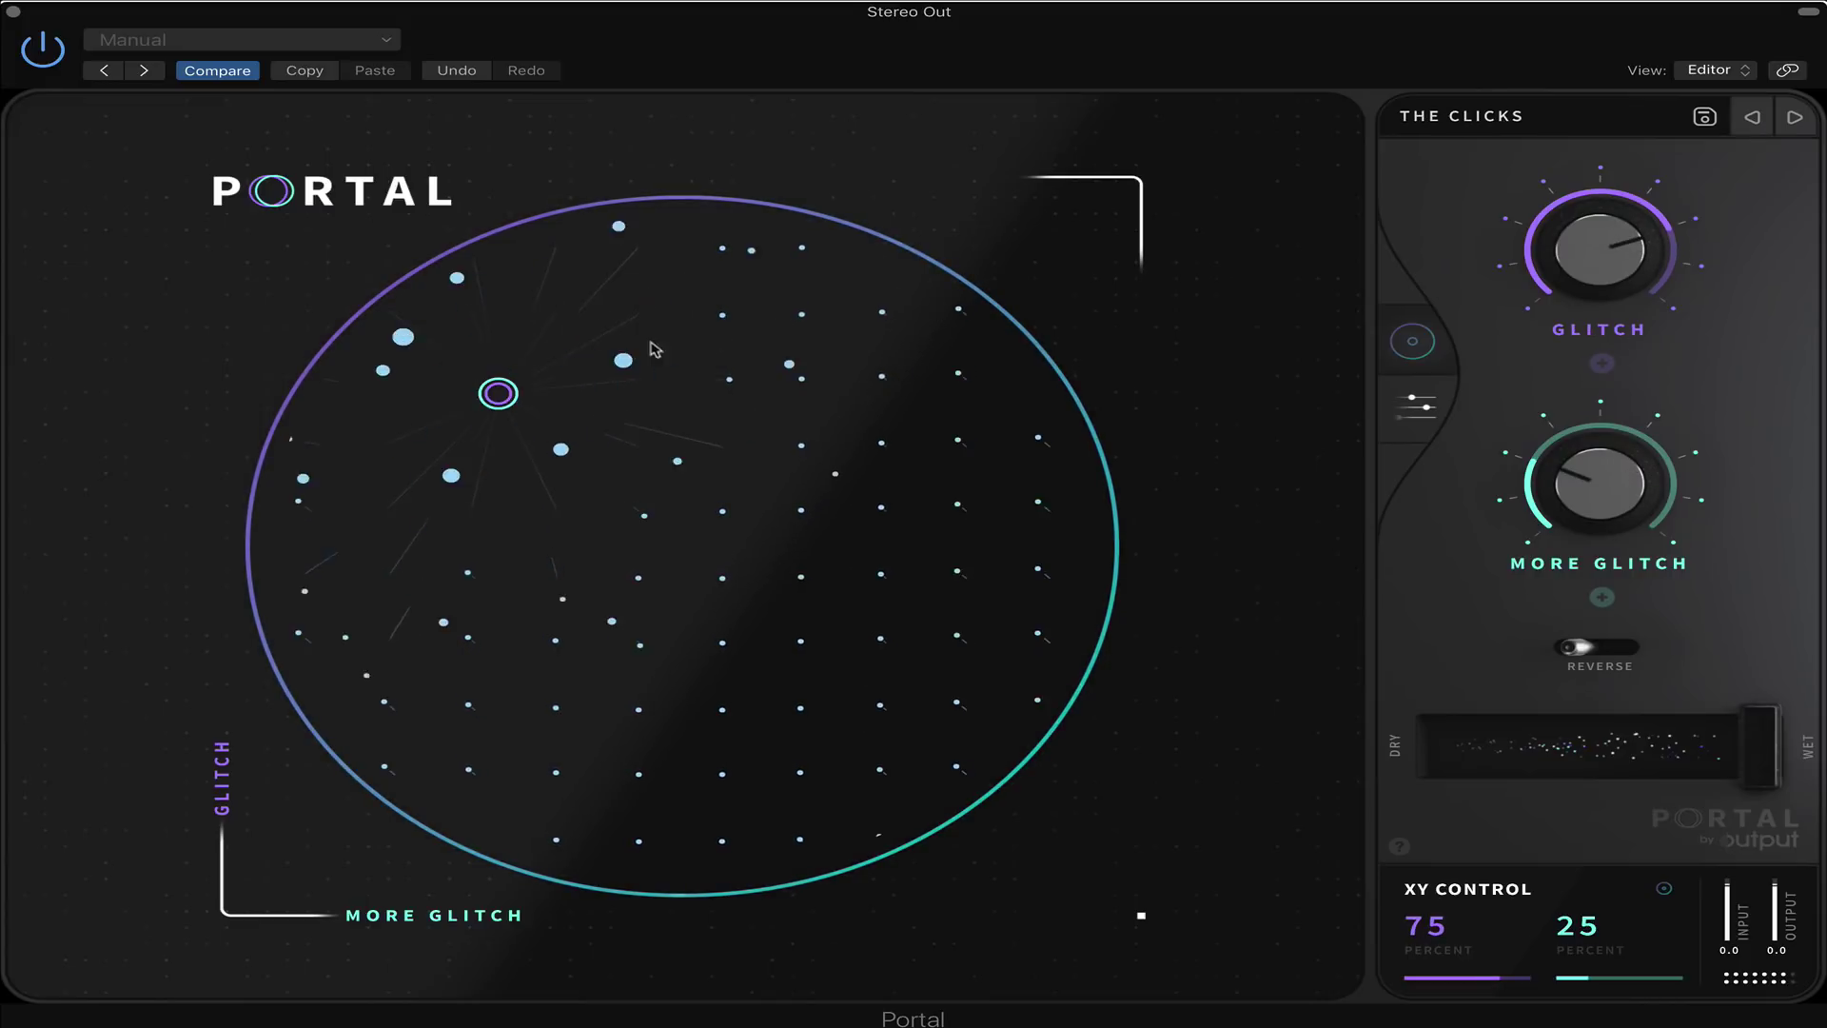
pyautogui.moveTo(493, 395); pyautogui.dragTo(508, 377)
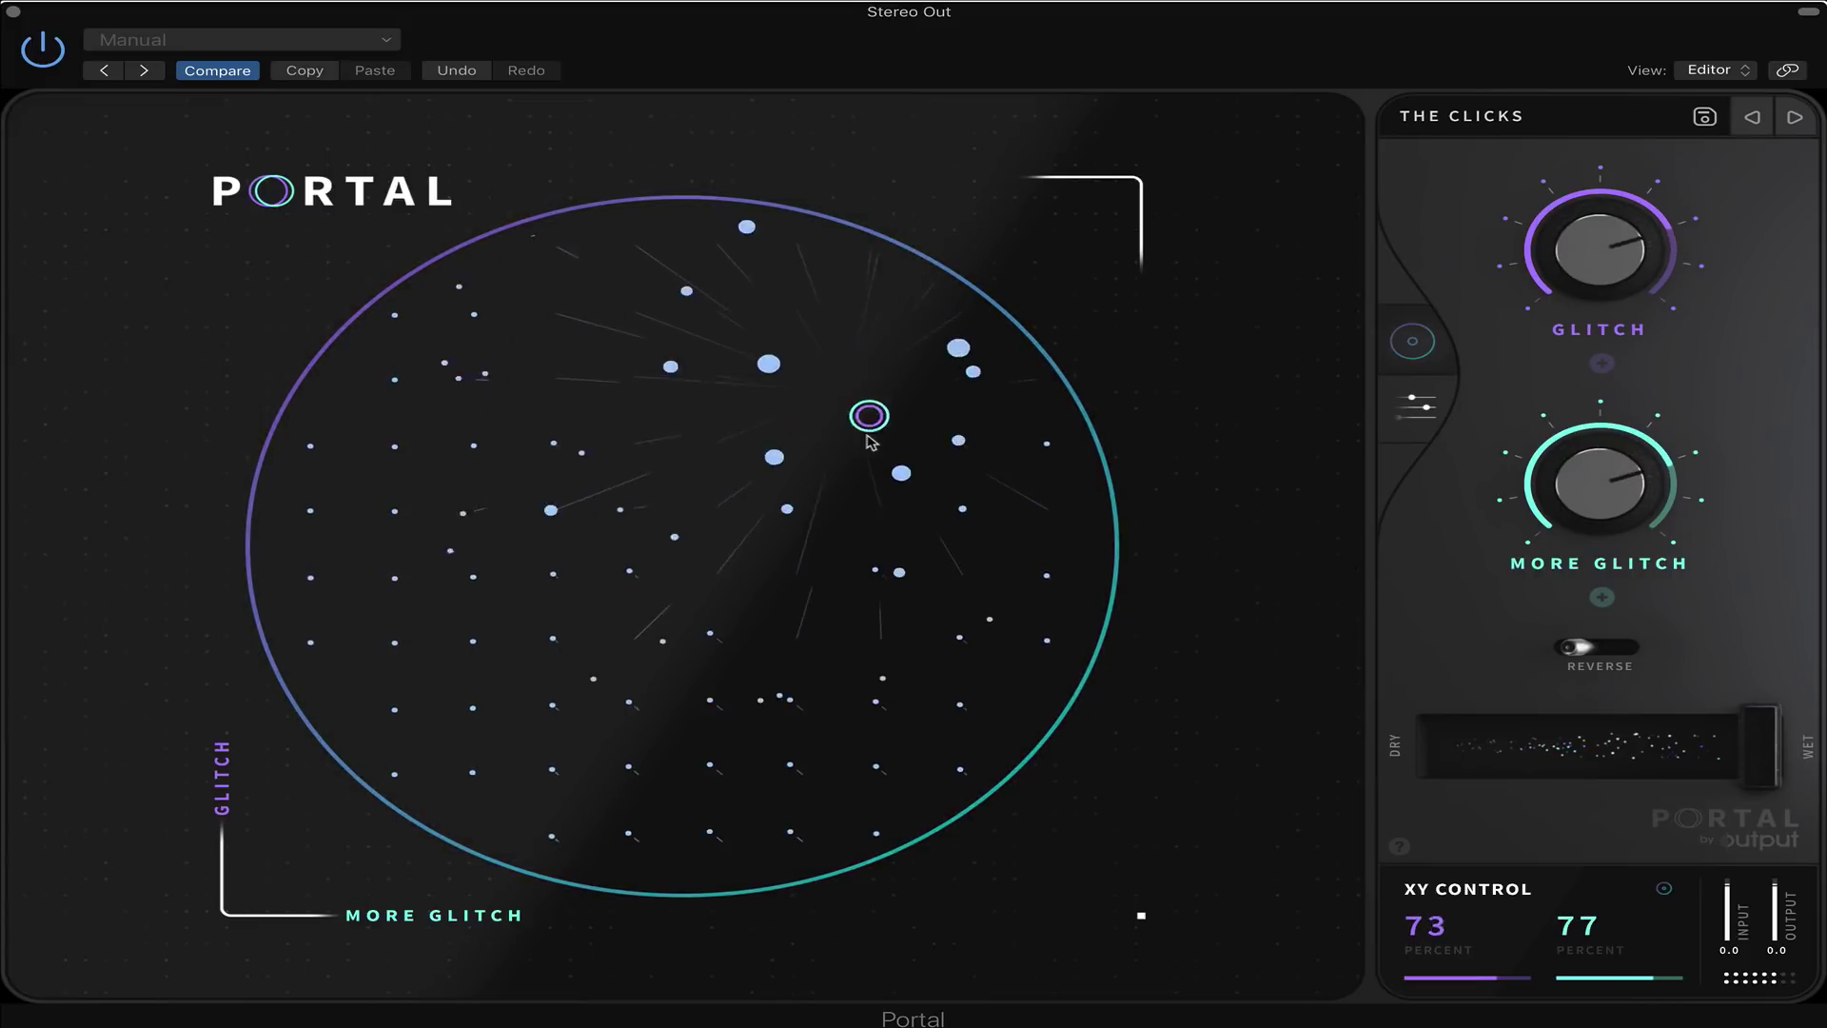
pyautogui.moveTo(866, 436); pyautogui.dragTo(868, 438)
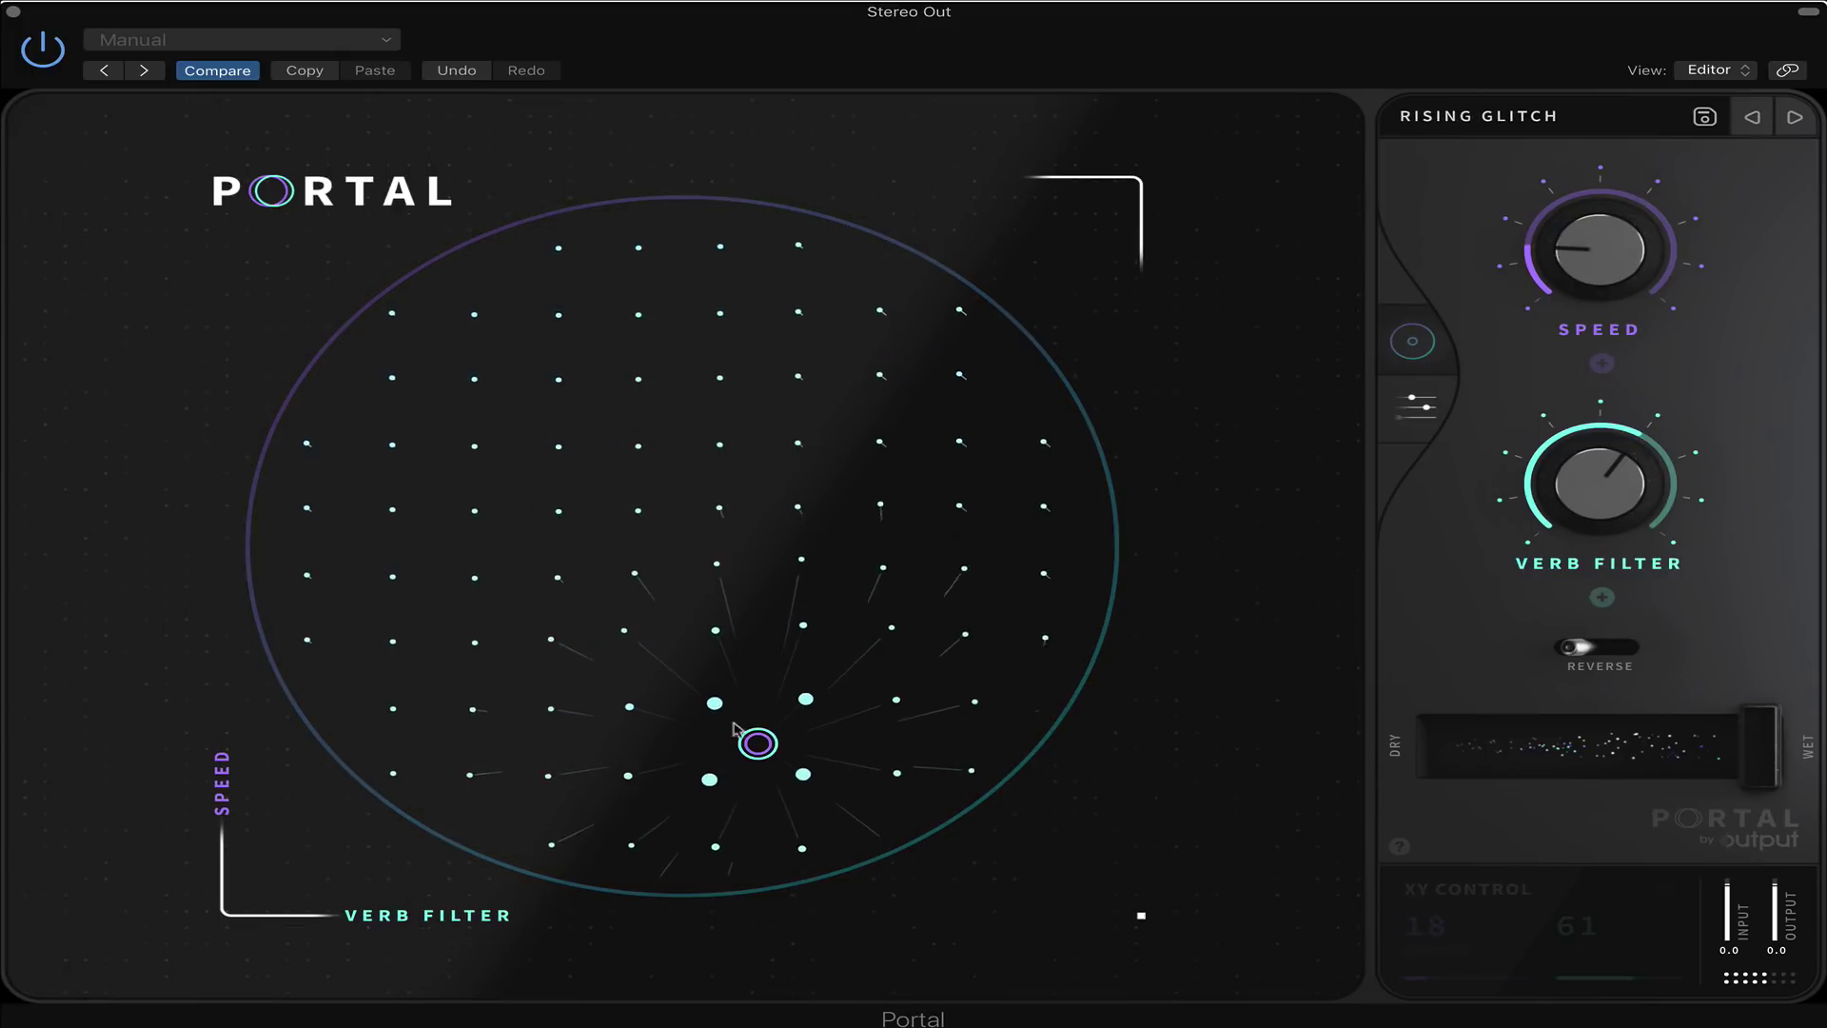
# Move the Rising Glitch preset's XY control to 87% Speed and 44% Verb Filter
pyautogui.click(758, 741)
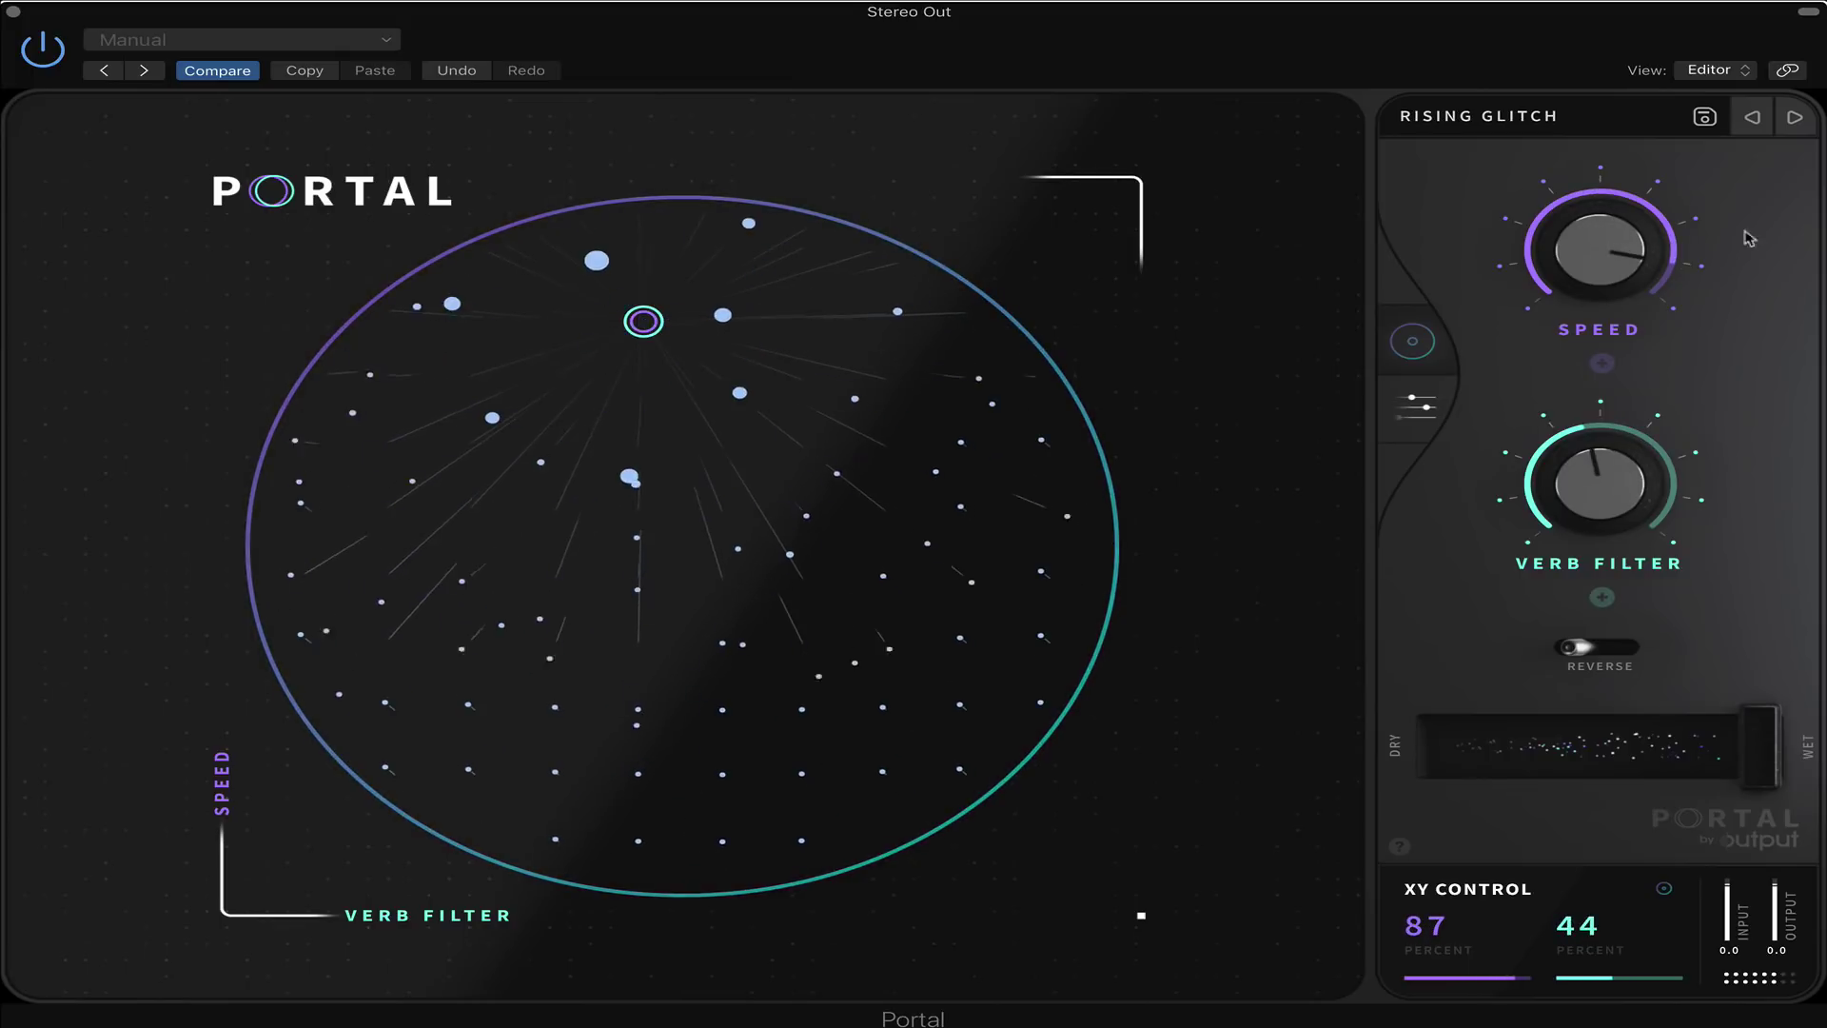
# Load the Particle Glitch preset and move its XY control to 50% Filtered Glitch and 16% Pitched Glitch
pyautogui.click(1760, 117)
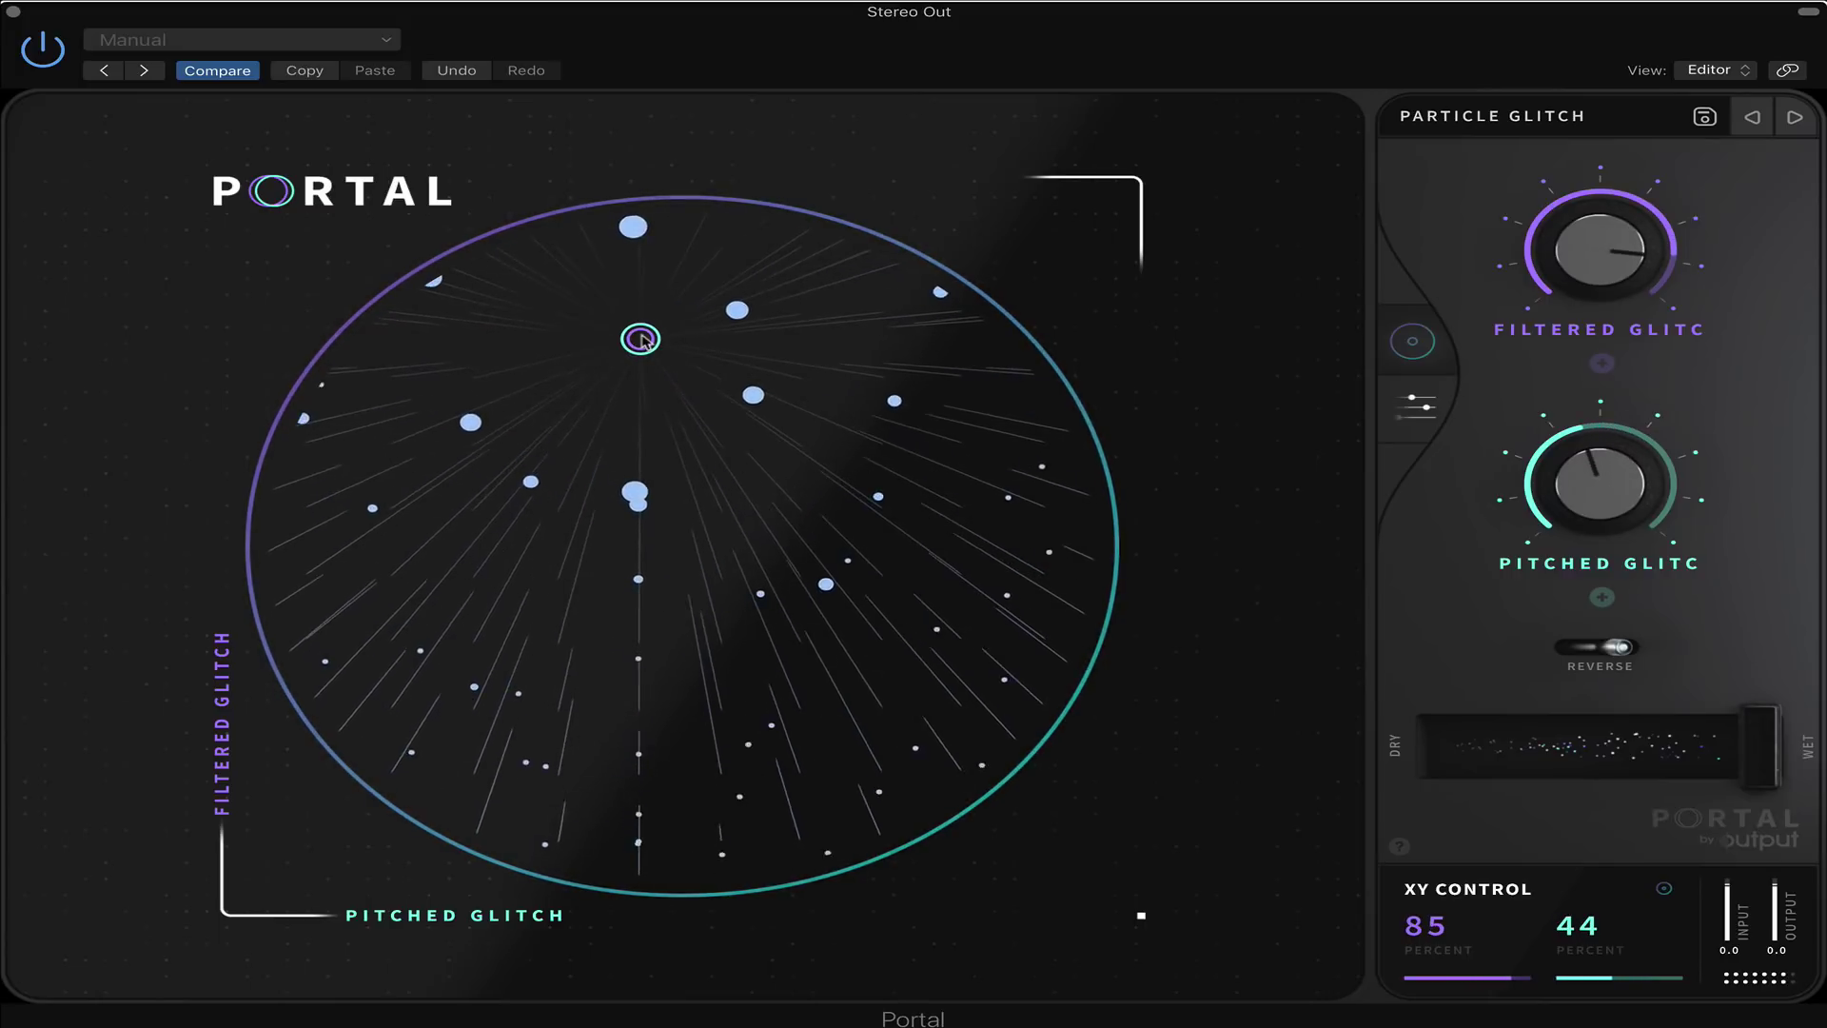
pyautogui.moveTo(645, 340); pyautogui.dragTo(427, 536)
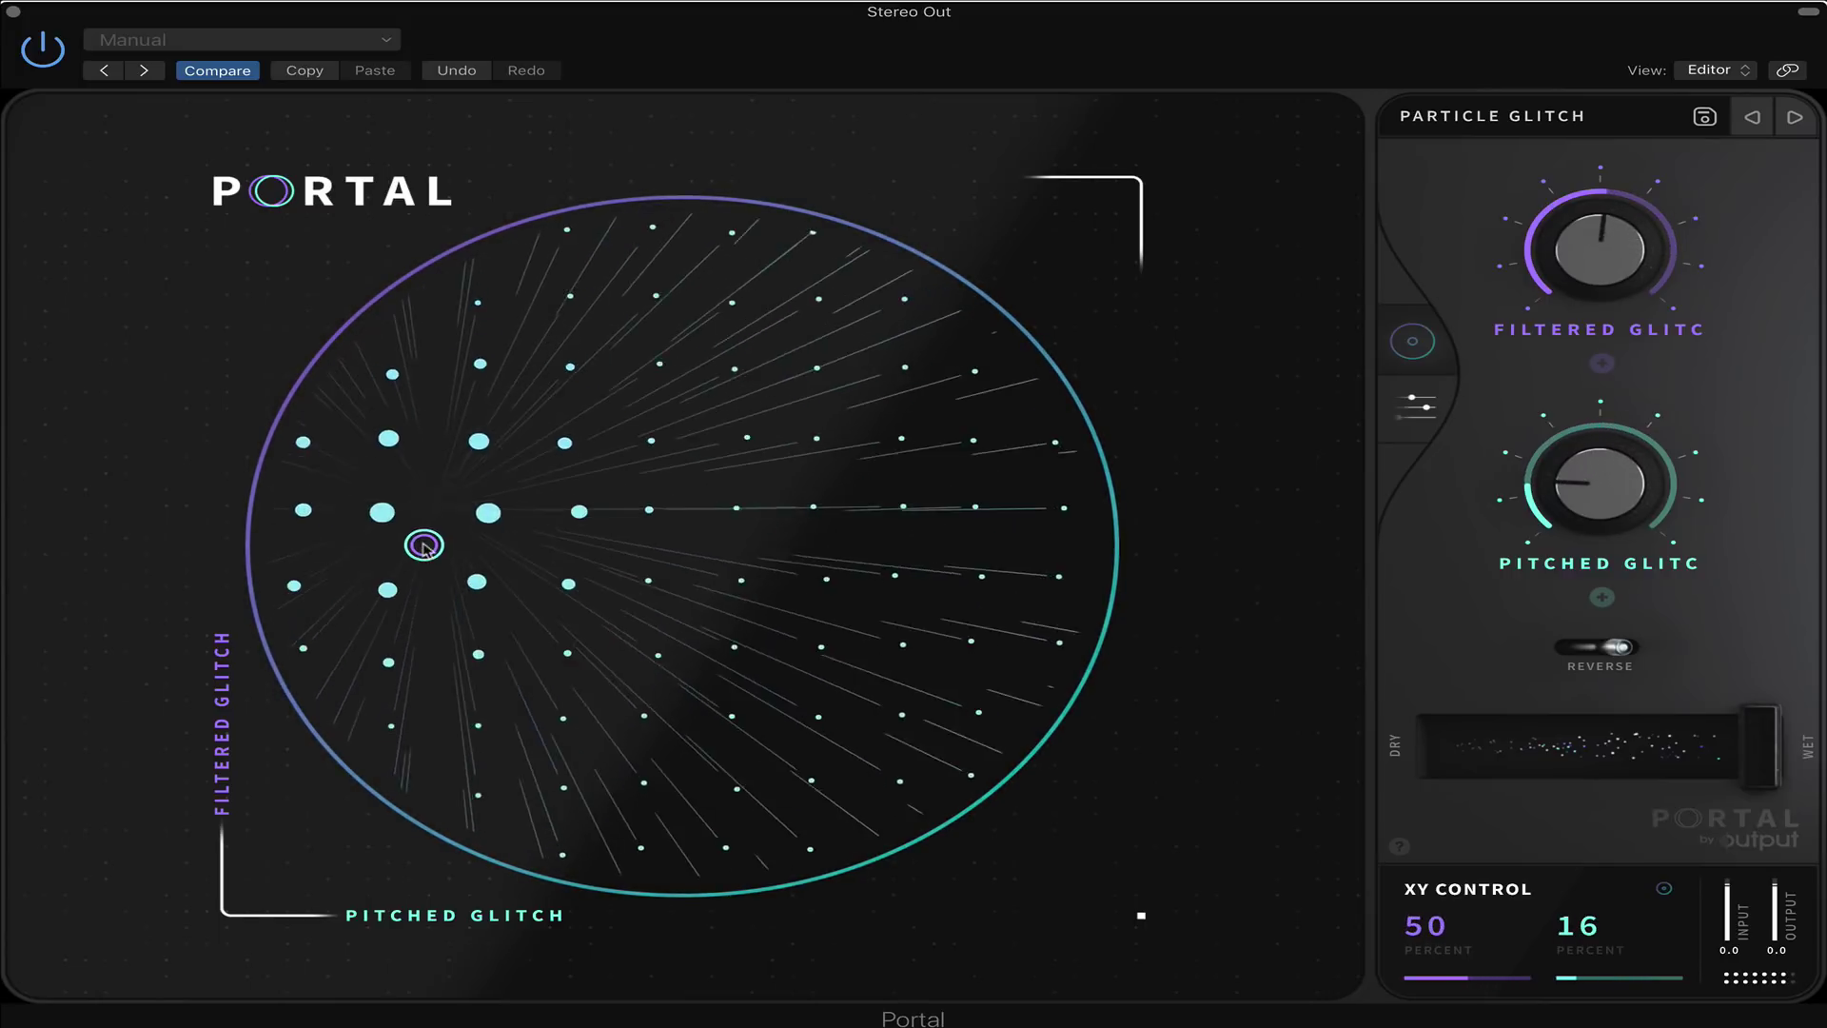
# Advance to The Clicks preset, replace it with Strange Dreams from the Glitchy category, and show its grain controls
pyautogui.click(1795, 117)
pyautogui.click(1796, 117)
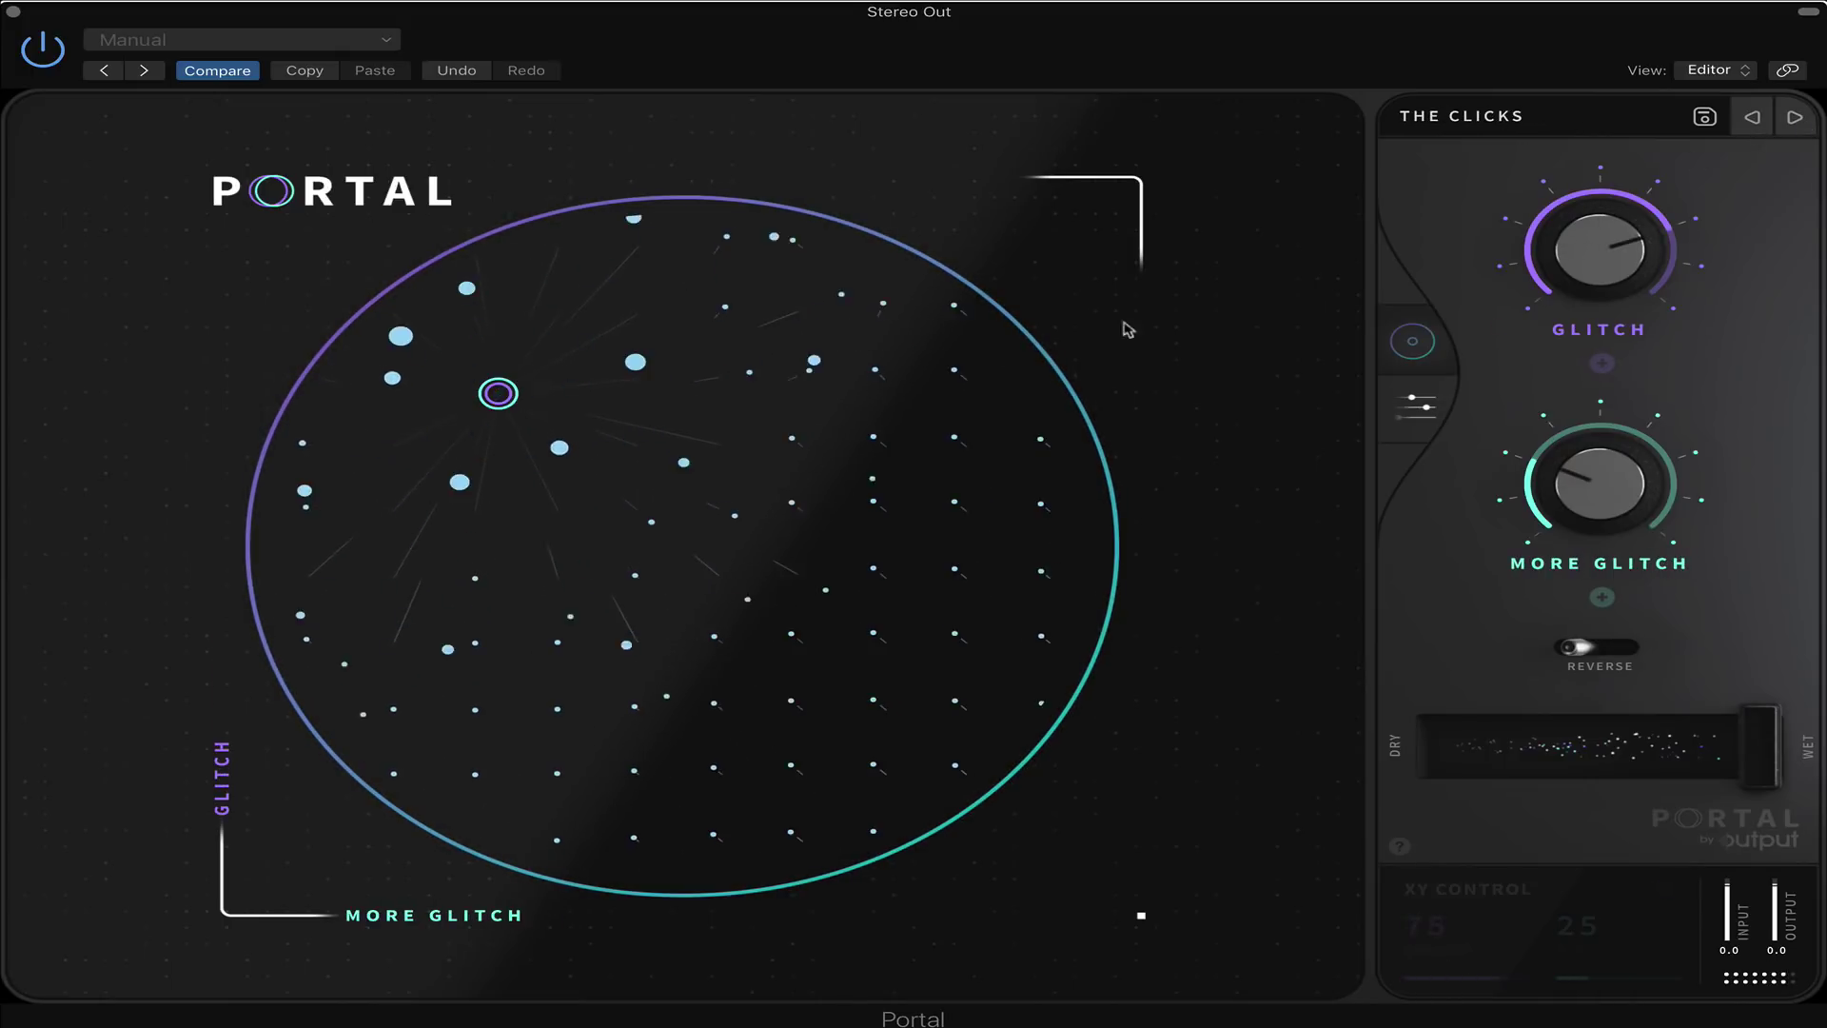
pyautogui.click(1584, 116)
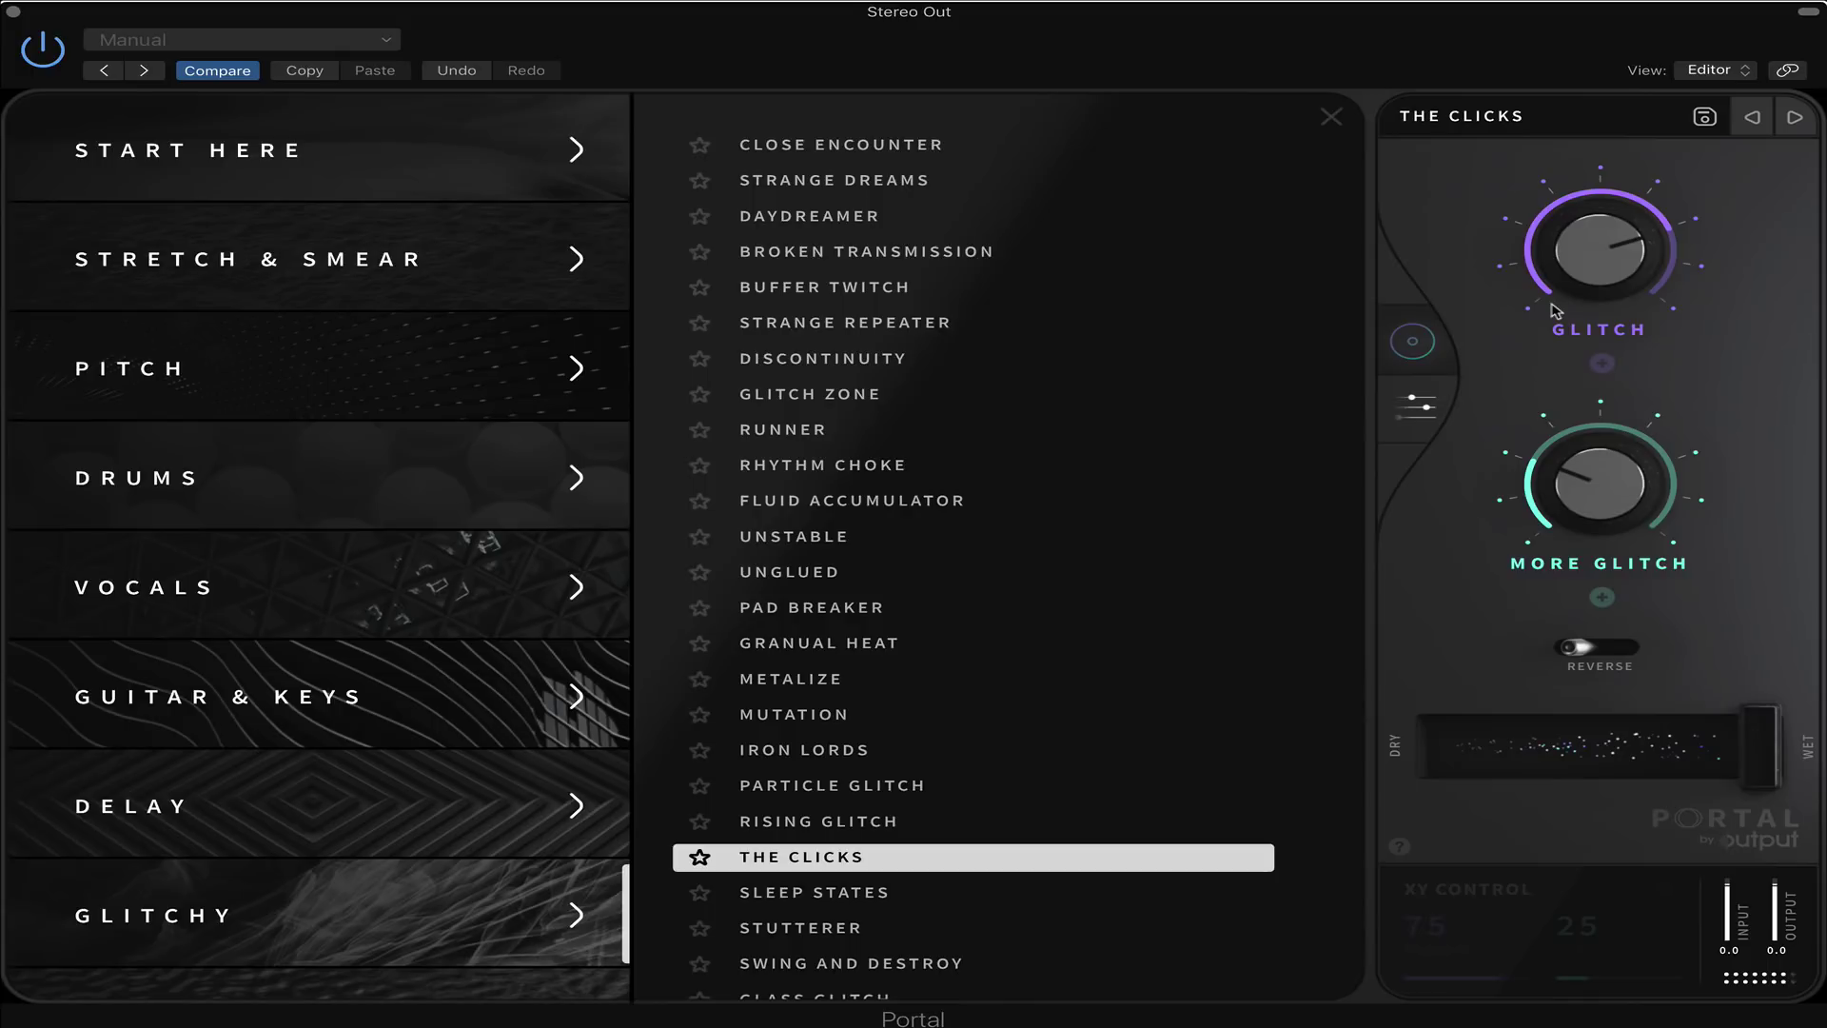
pyautogui.click(943, 188)
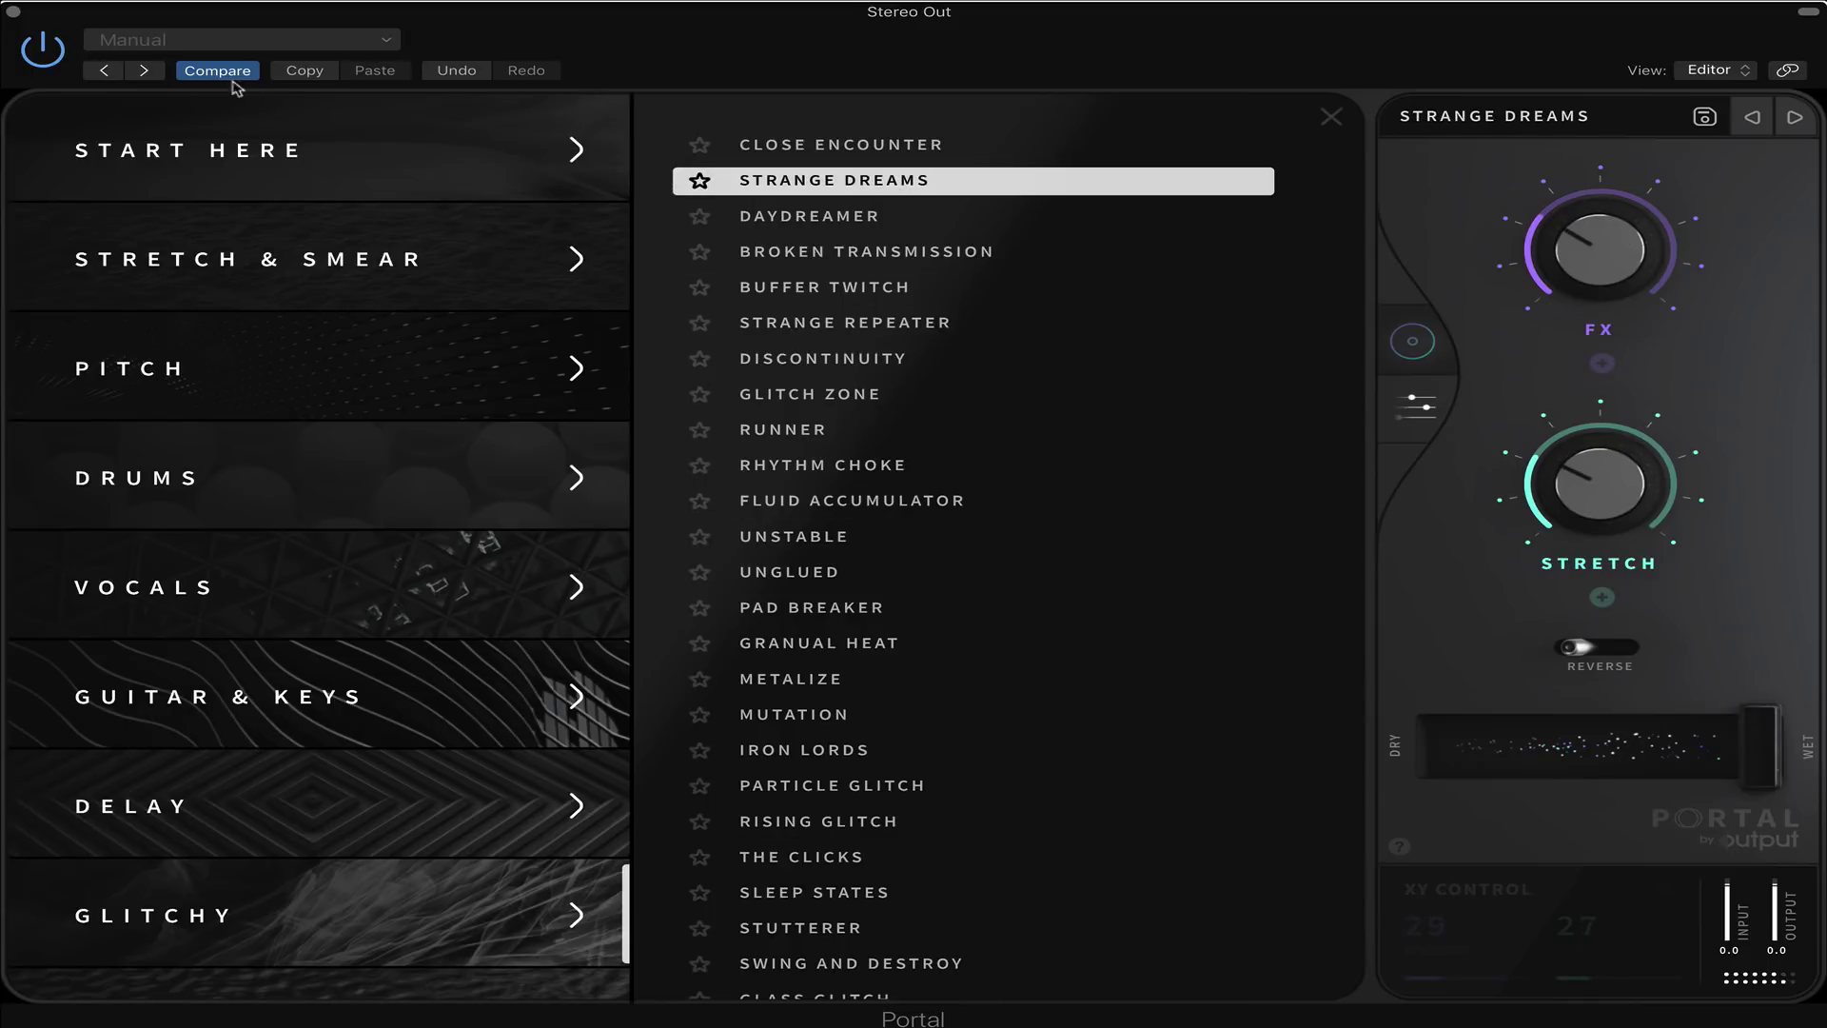
pyautogui.click(1395, 399)
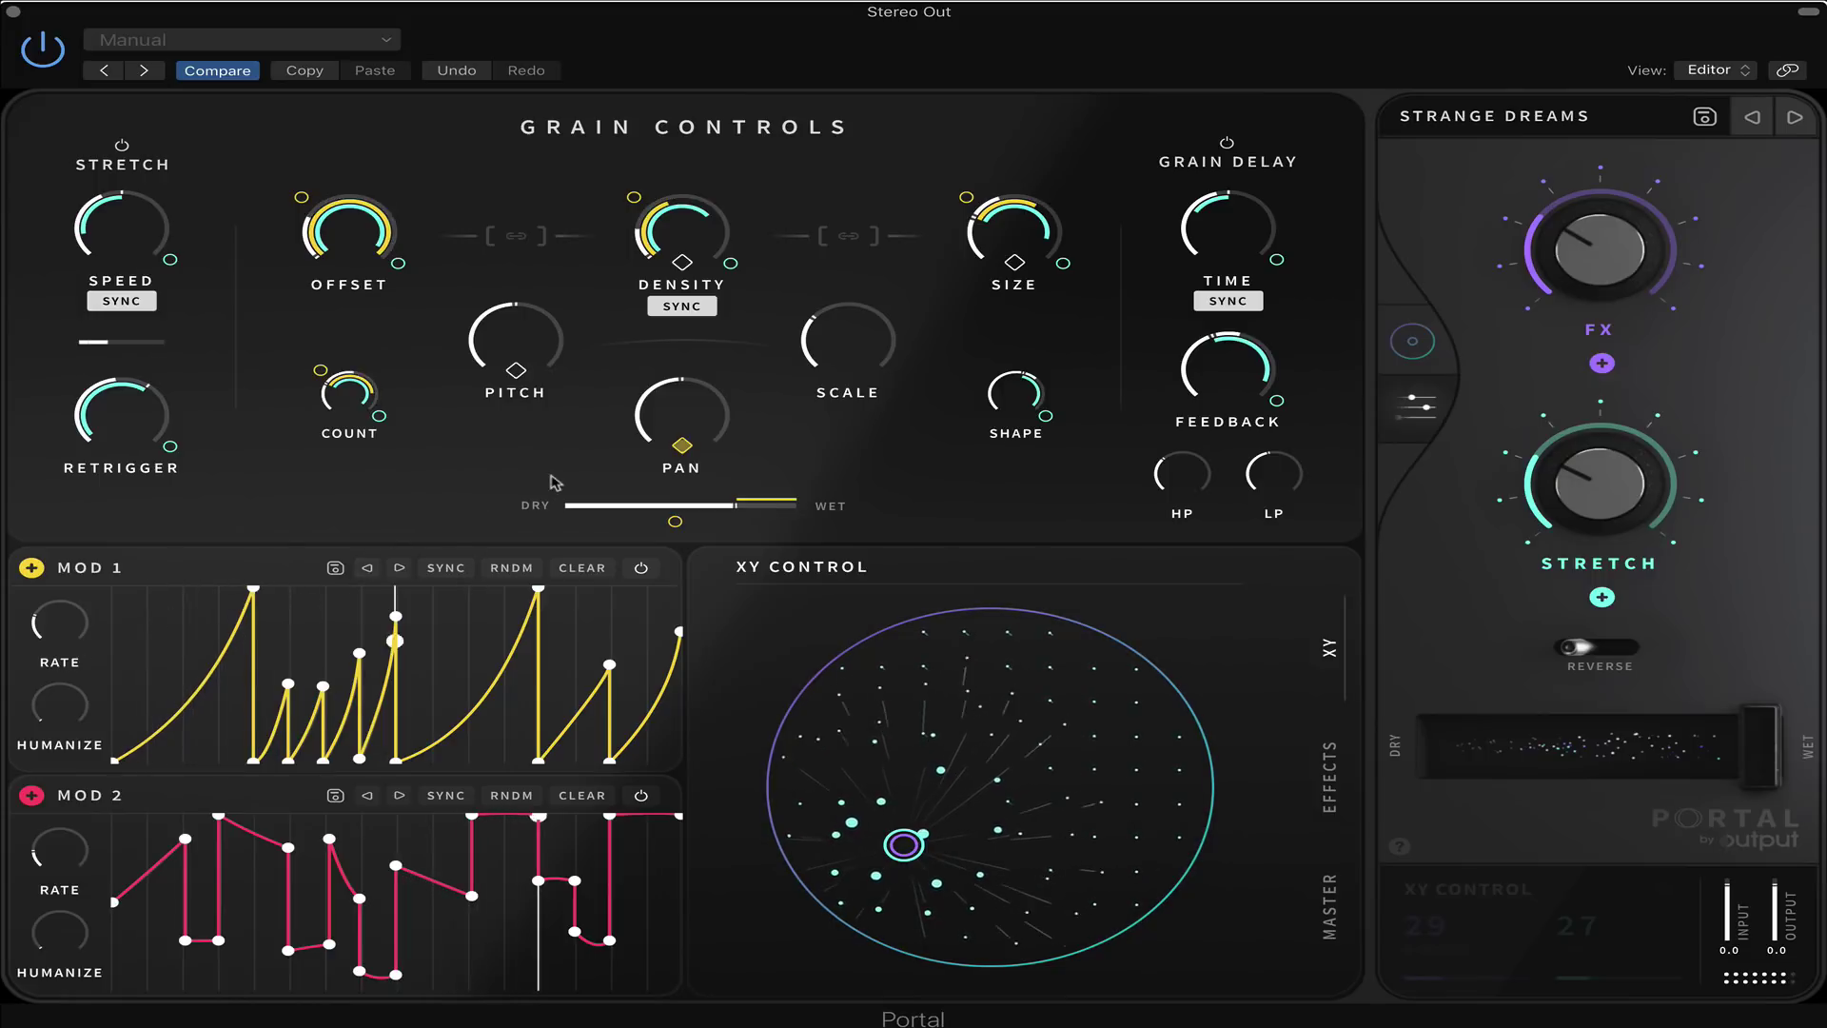
# Set Density's Mod 1 depth to +19 and move the XY control to 66% FX and 84% Stretch
pyautogui.moveTo(723, 255); pyautogui.dragTo(666, 232)
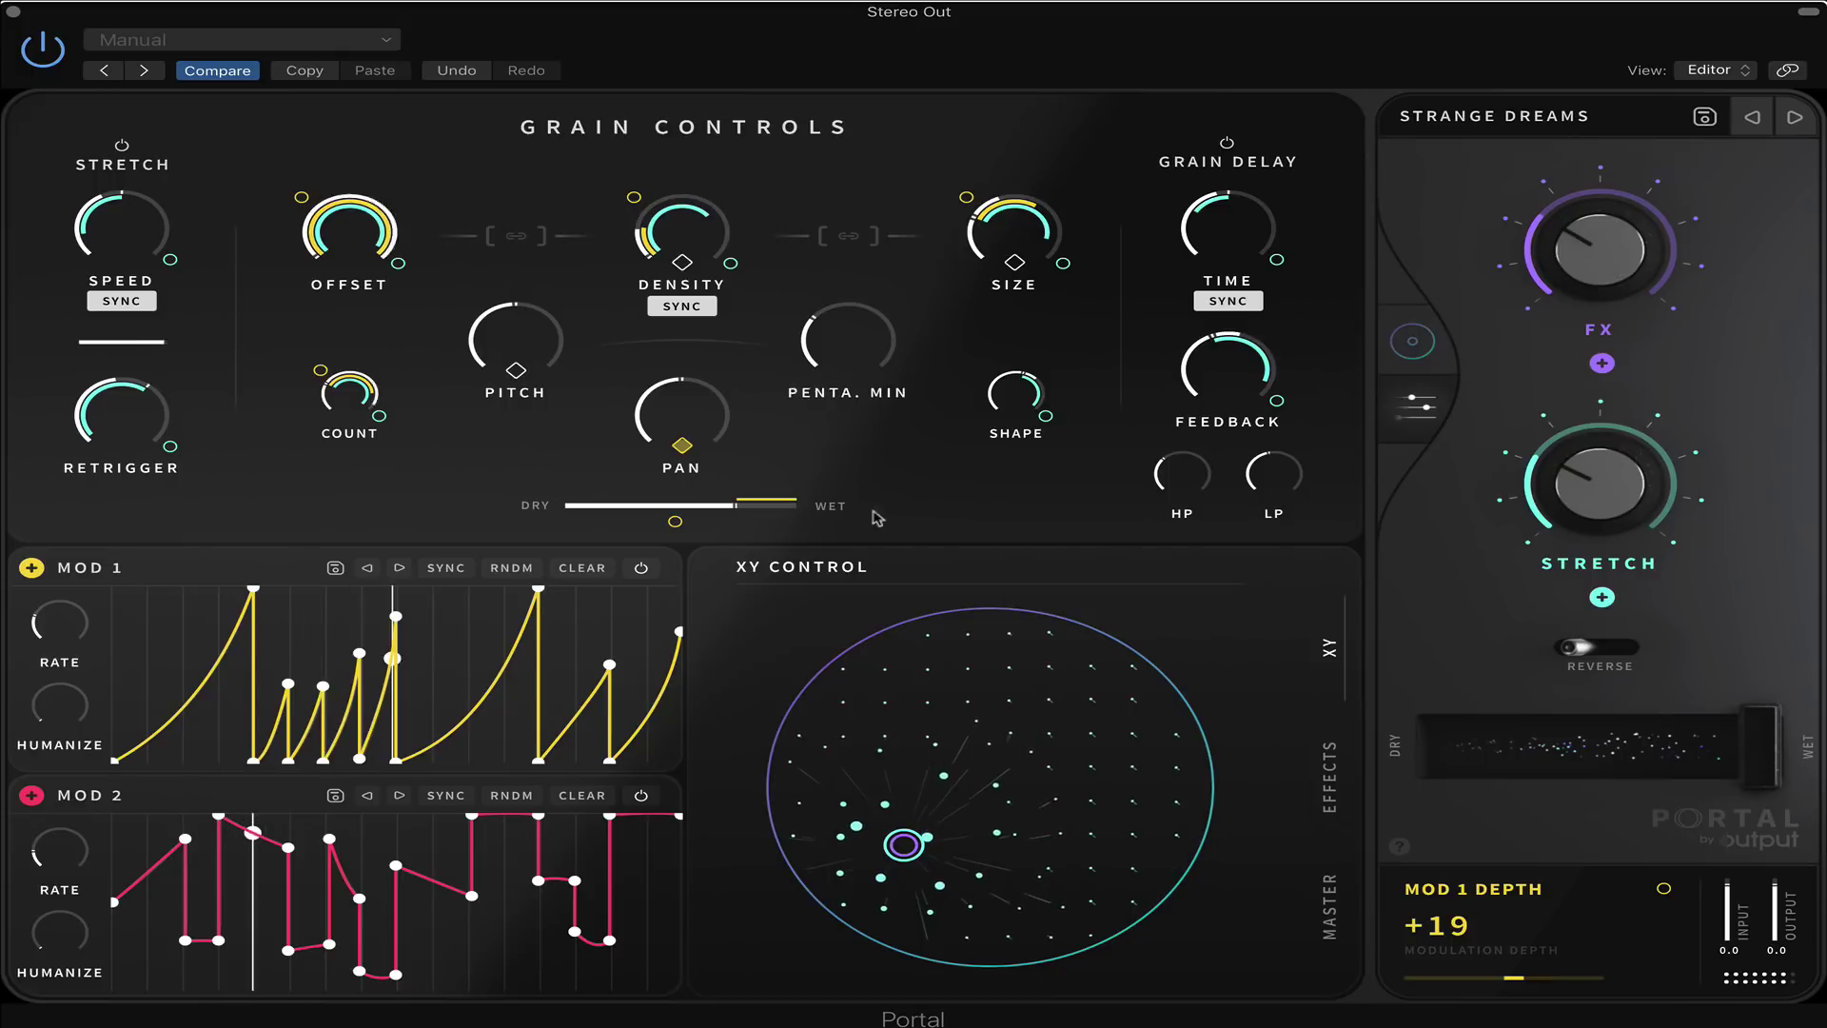
pyautogui.moveTo(899, 845); pyautogui.dragTo(1110, 744)
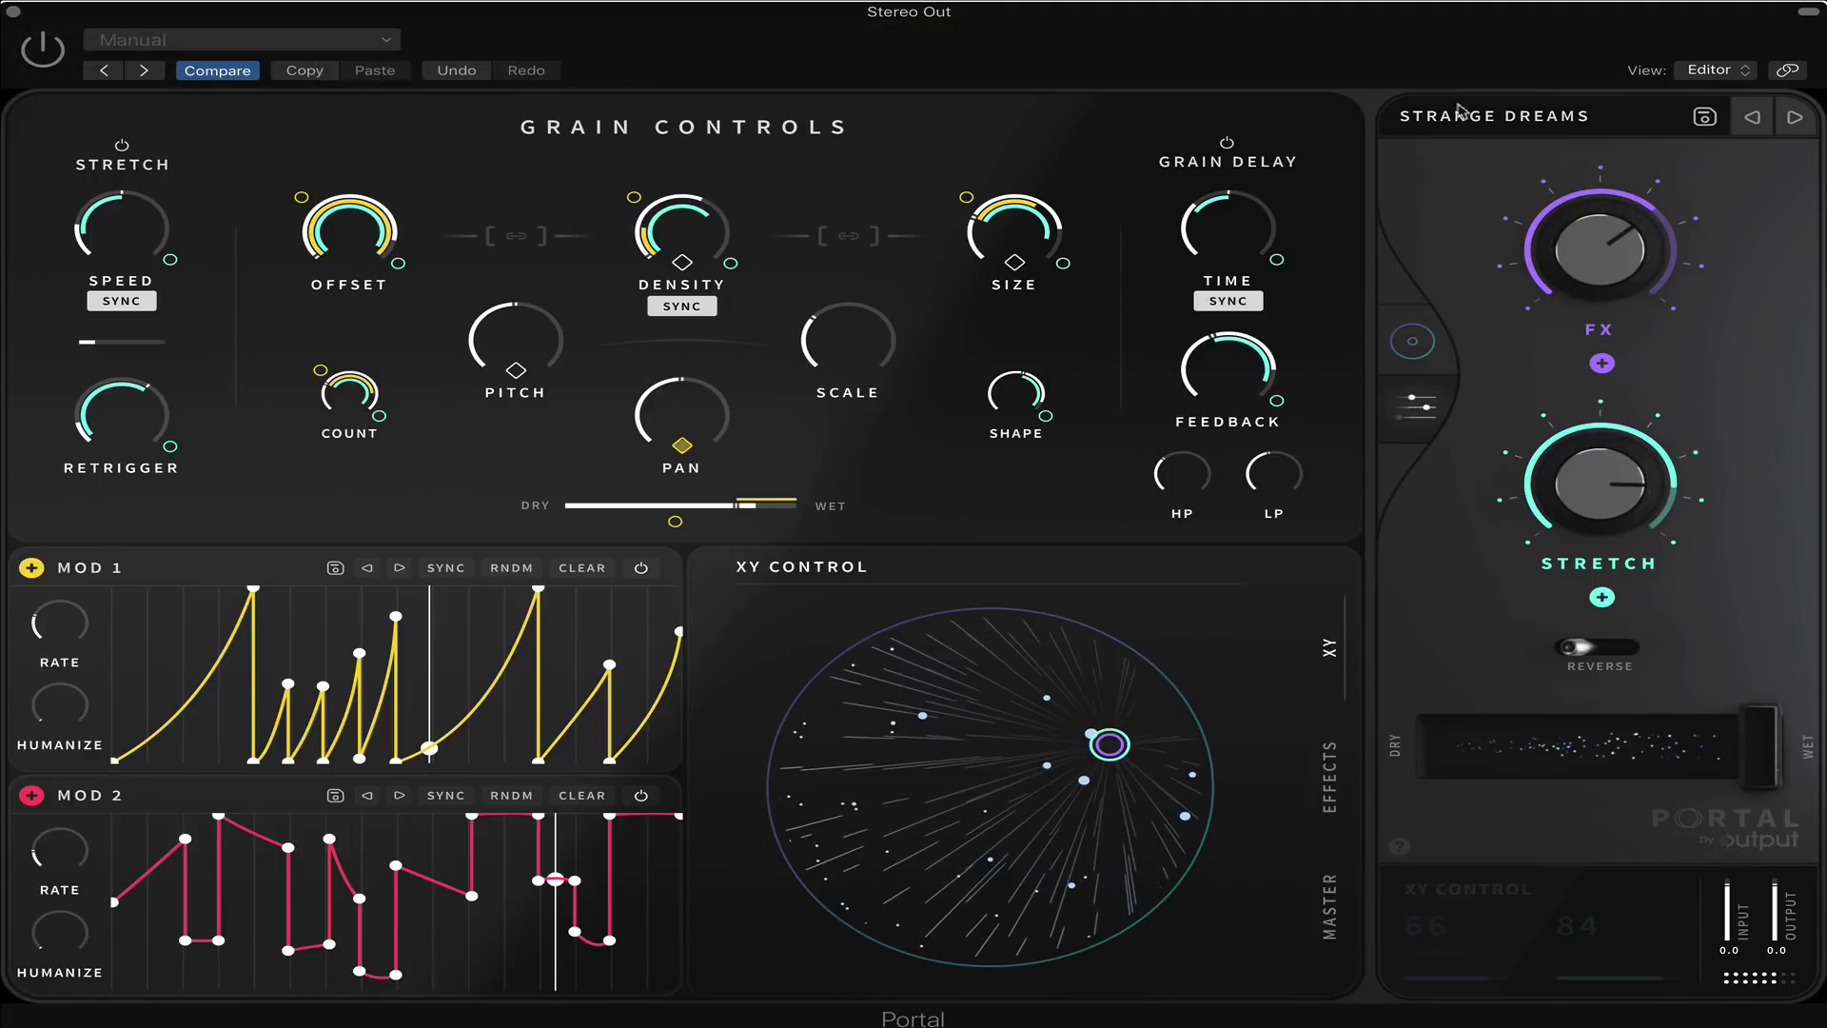
# Load the Broken Transmission preset and move its XY control to 8% Glitch and 41% Rhythm
pyautogui.click(1527, 112)
pyautogui.click(1516, 130)
pyautogui.click(1455, 126)
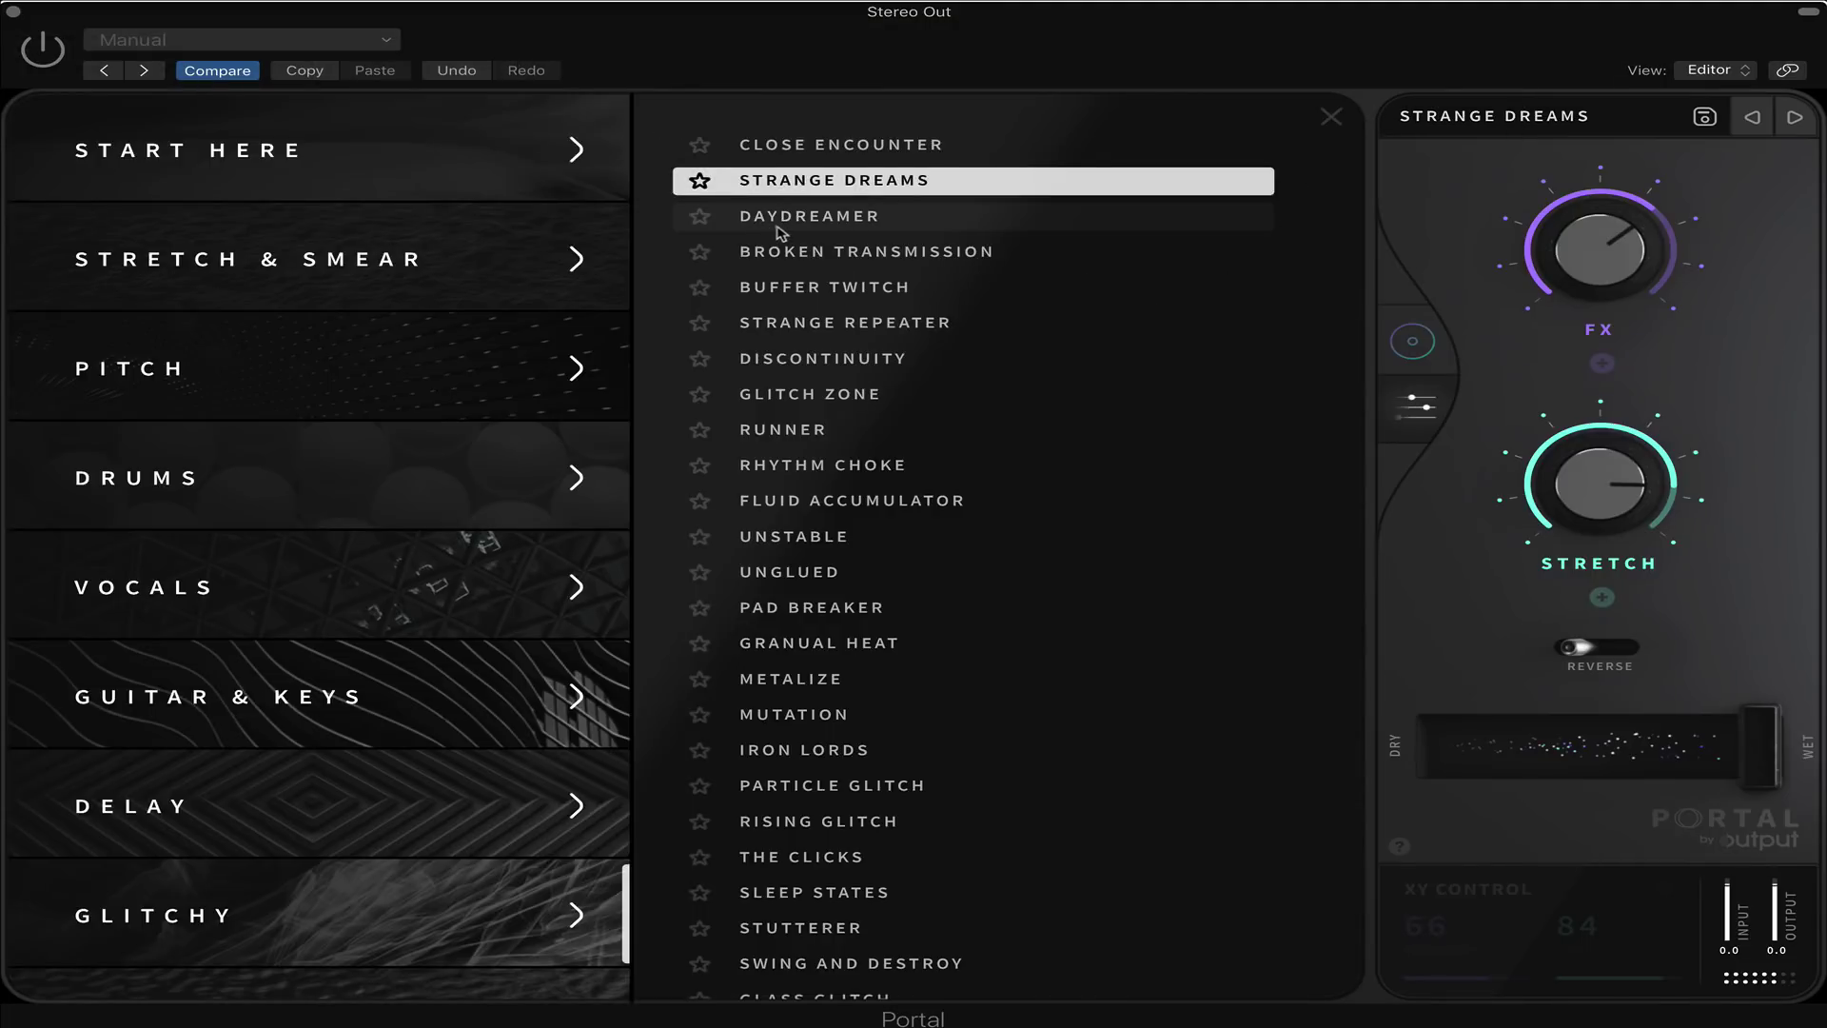
pyautogui.click(784, 255)
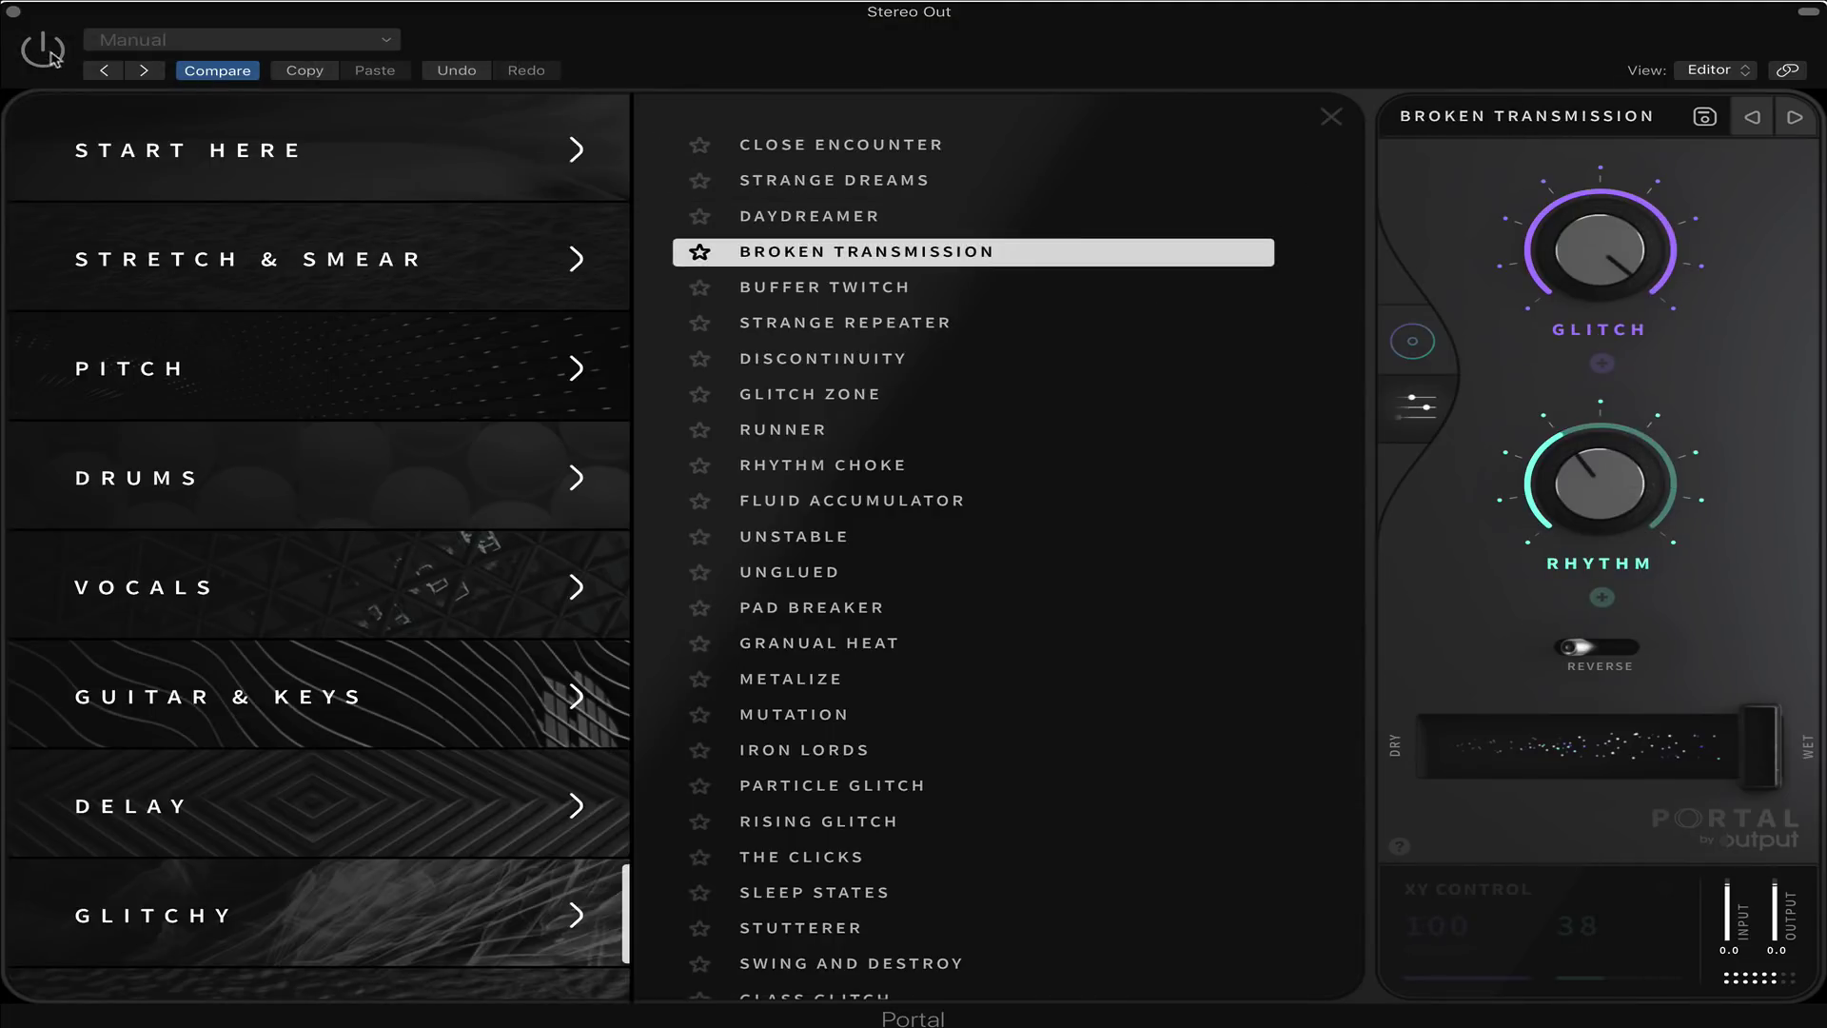
pyautogui.click(1412, 341)
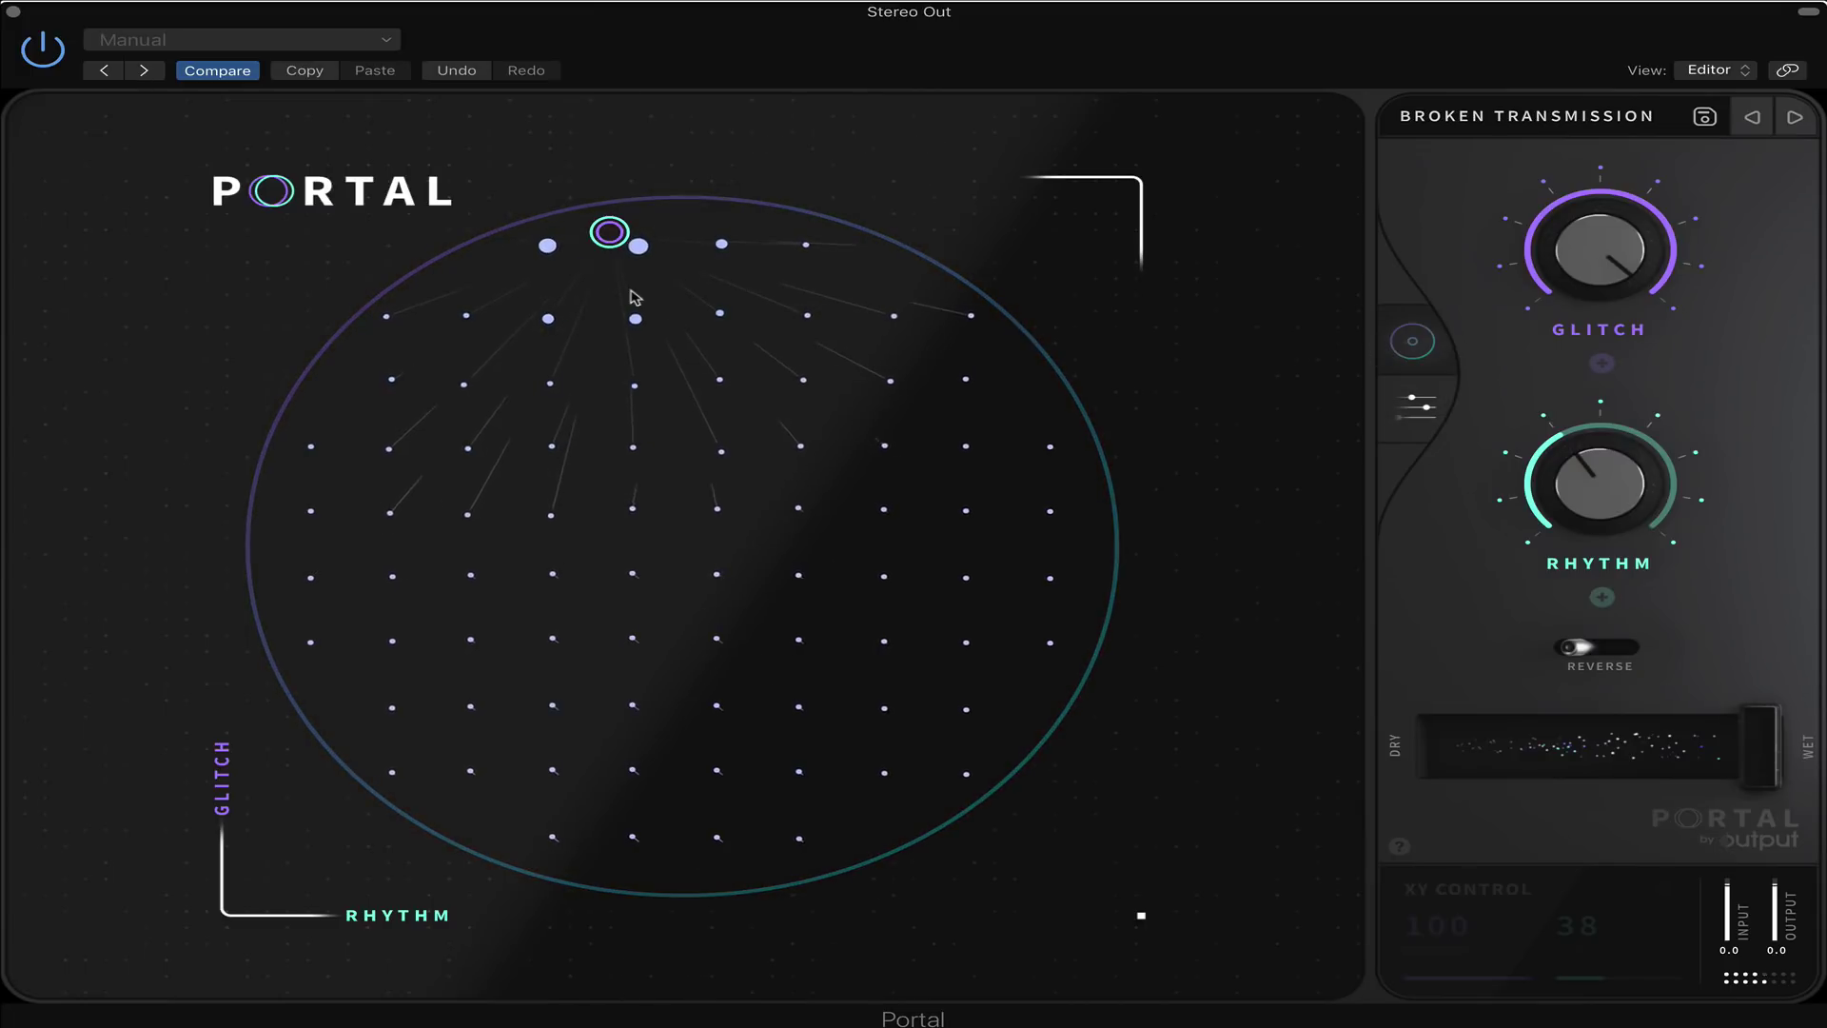
pyautogui.moveTo(616, 236); pyautogui.dragTo(624, 790)
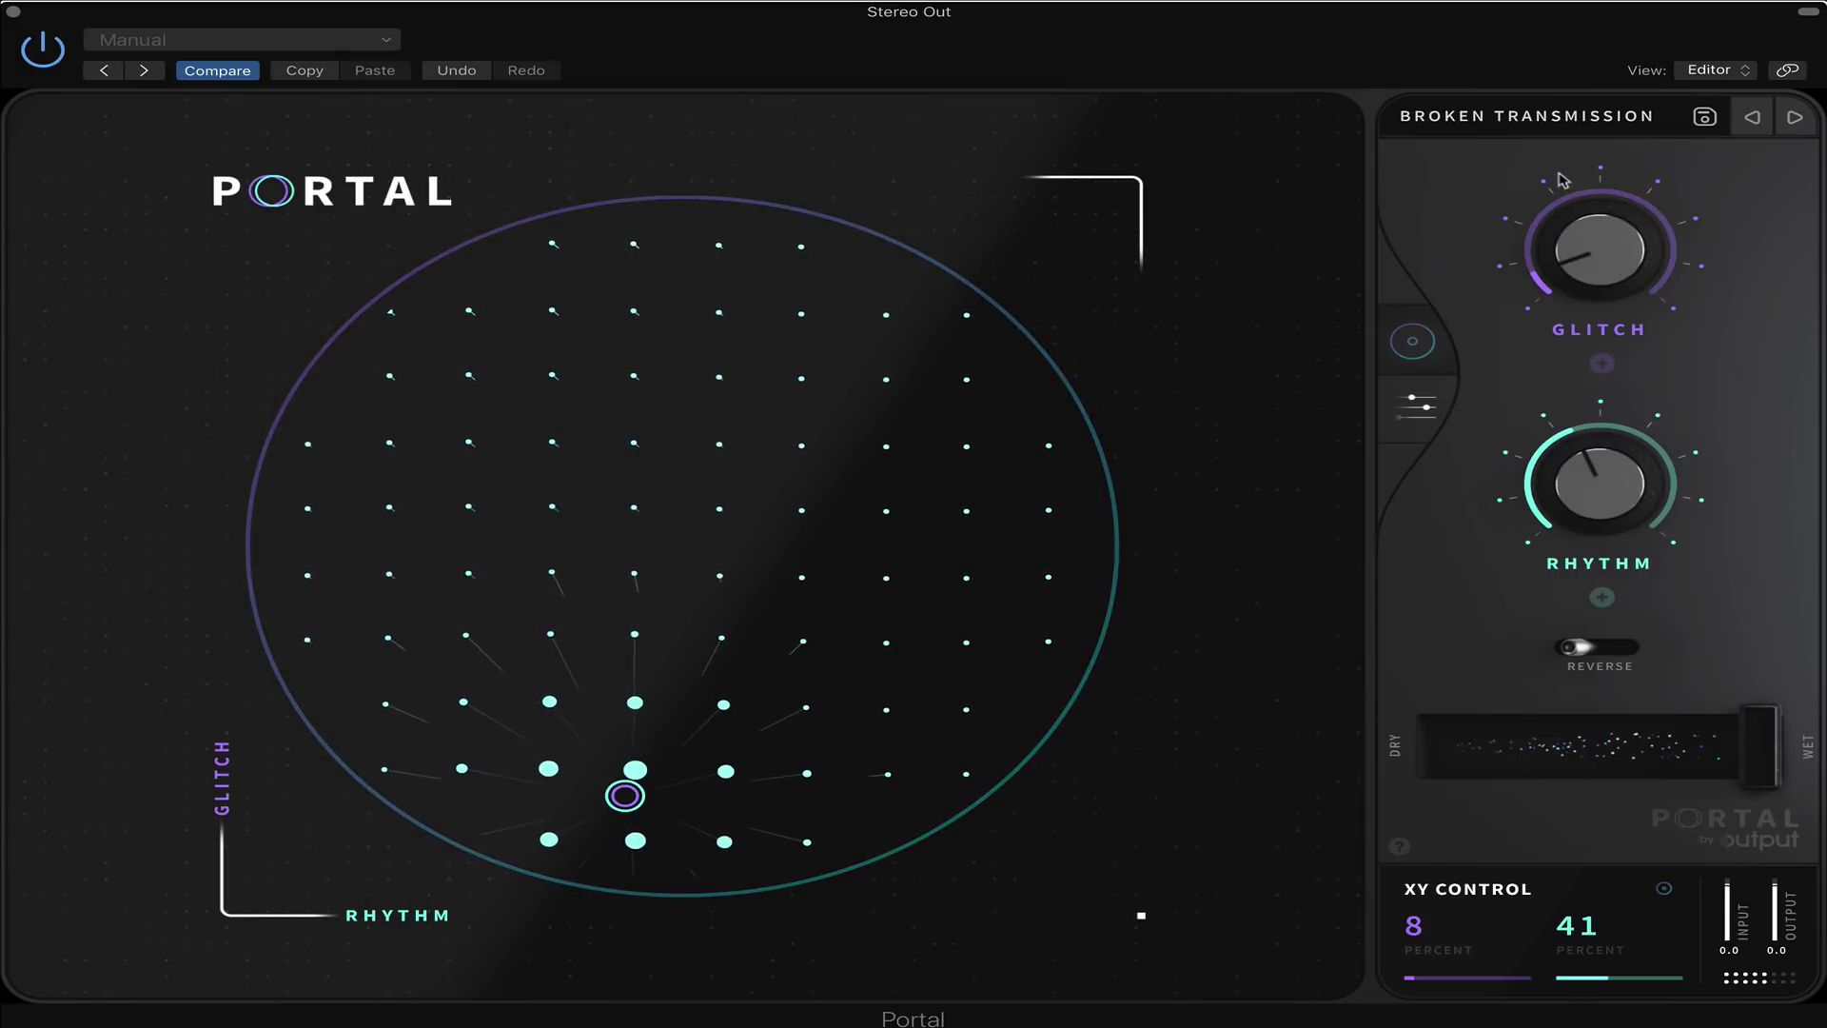
# Load the Buffer Twitch preset and, with its grain controls shown, move the XY control to 20% Grain and 51% Space
pyautogui.click(1562, 120)
pyautogui.click(908, 288)
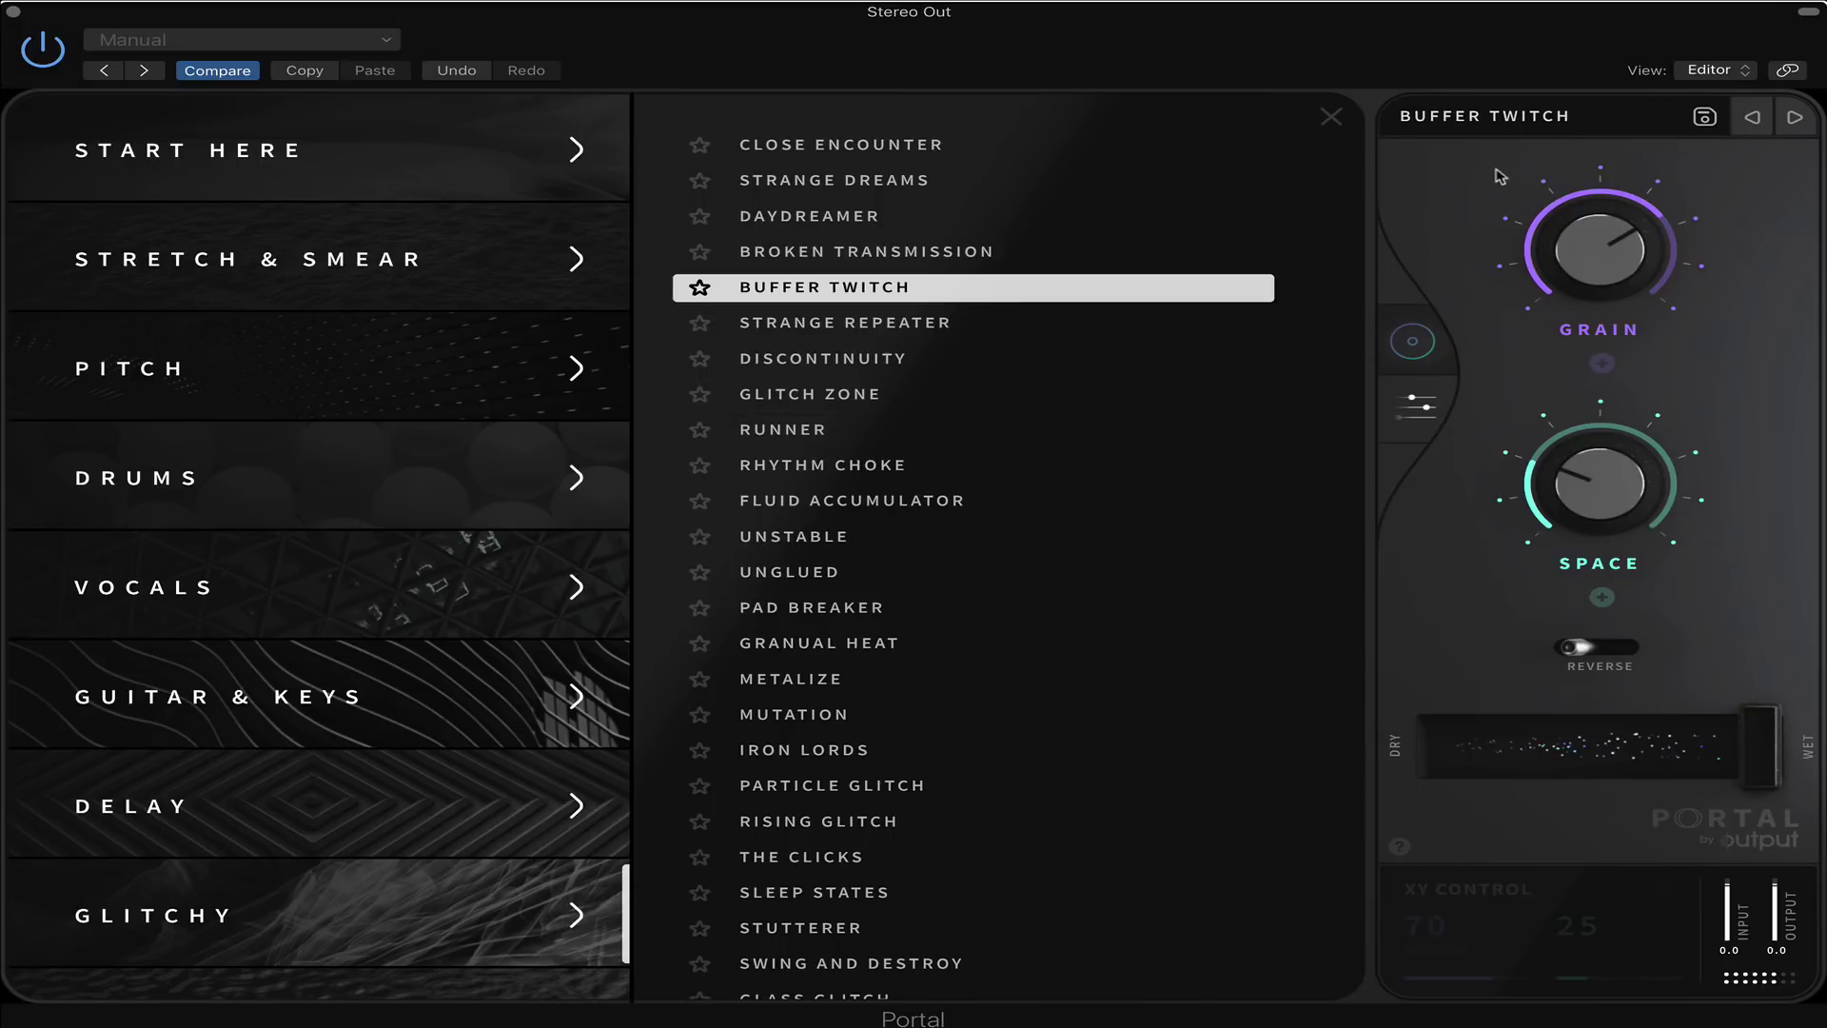
pyautogui.click(1418, 402)
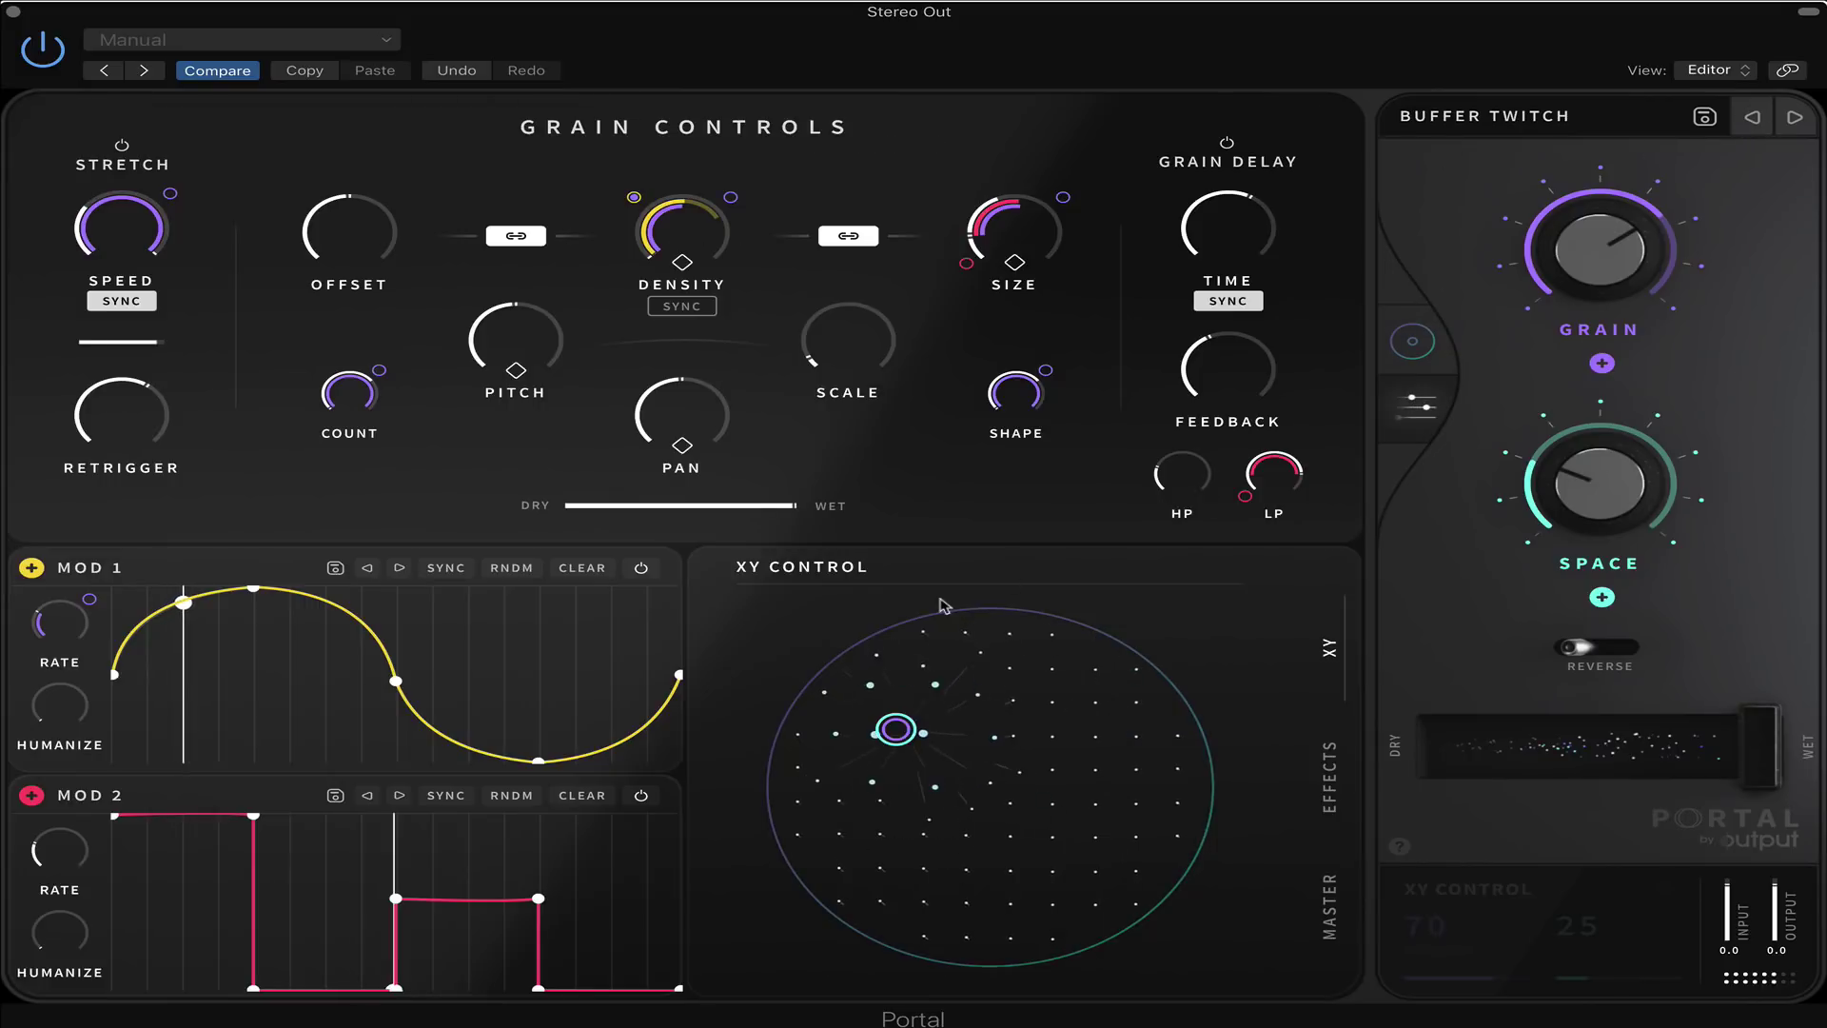
pyautogui.moveTo(899, 725); pyautogui.dragTo(993, 876)
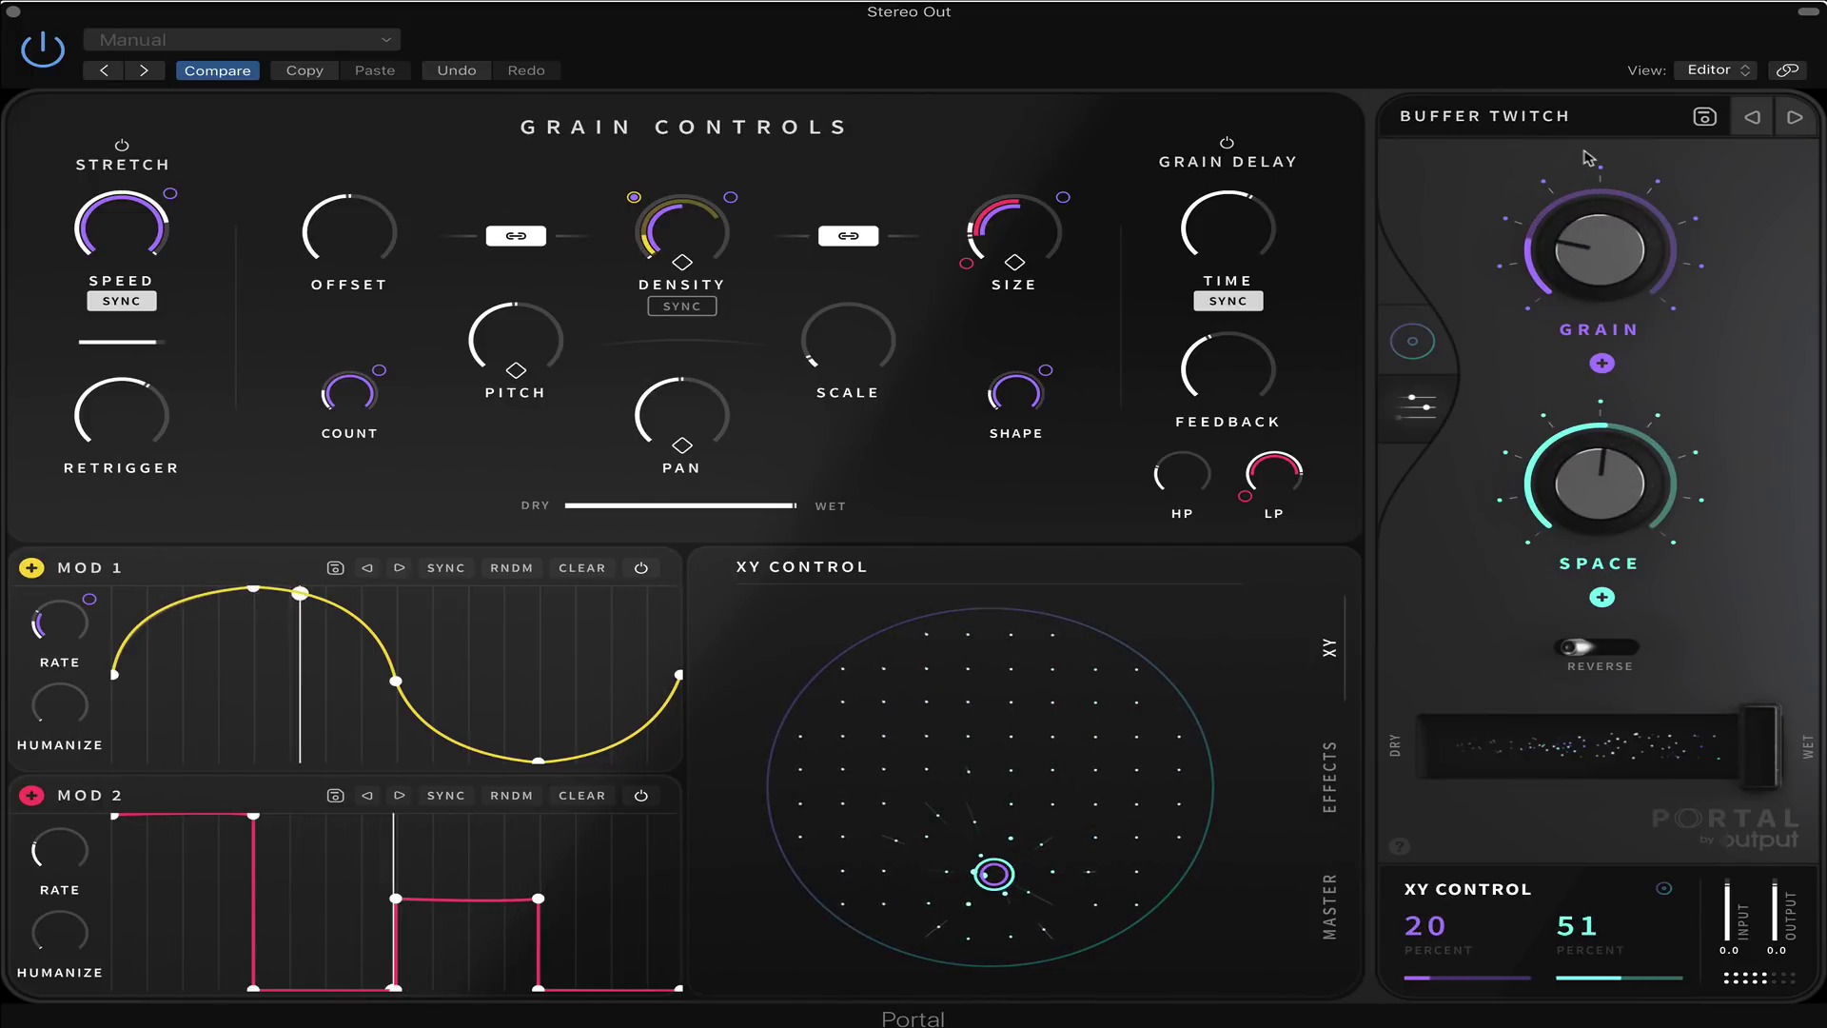
# Load the Feedback Drums preset from the Start Here category and move its XY control to 90% Feedback and 6% Tone
pyautogui.click(1608, 130)
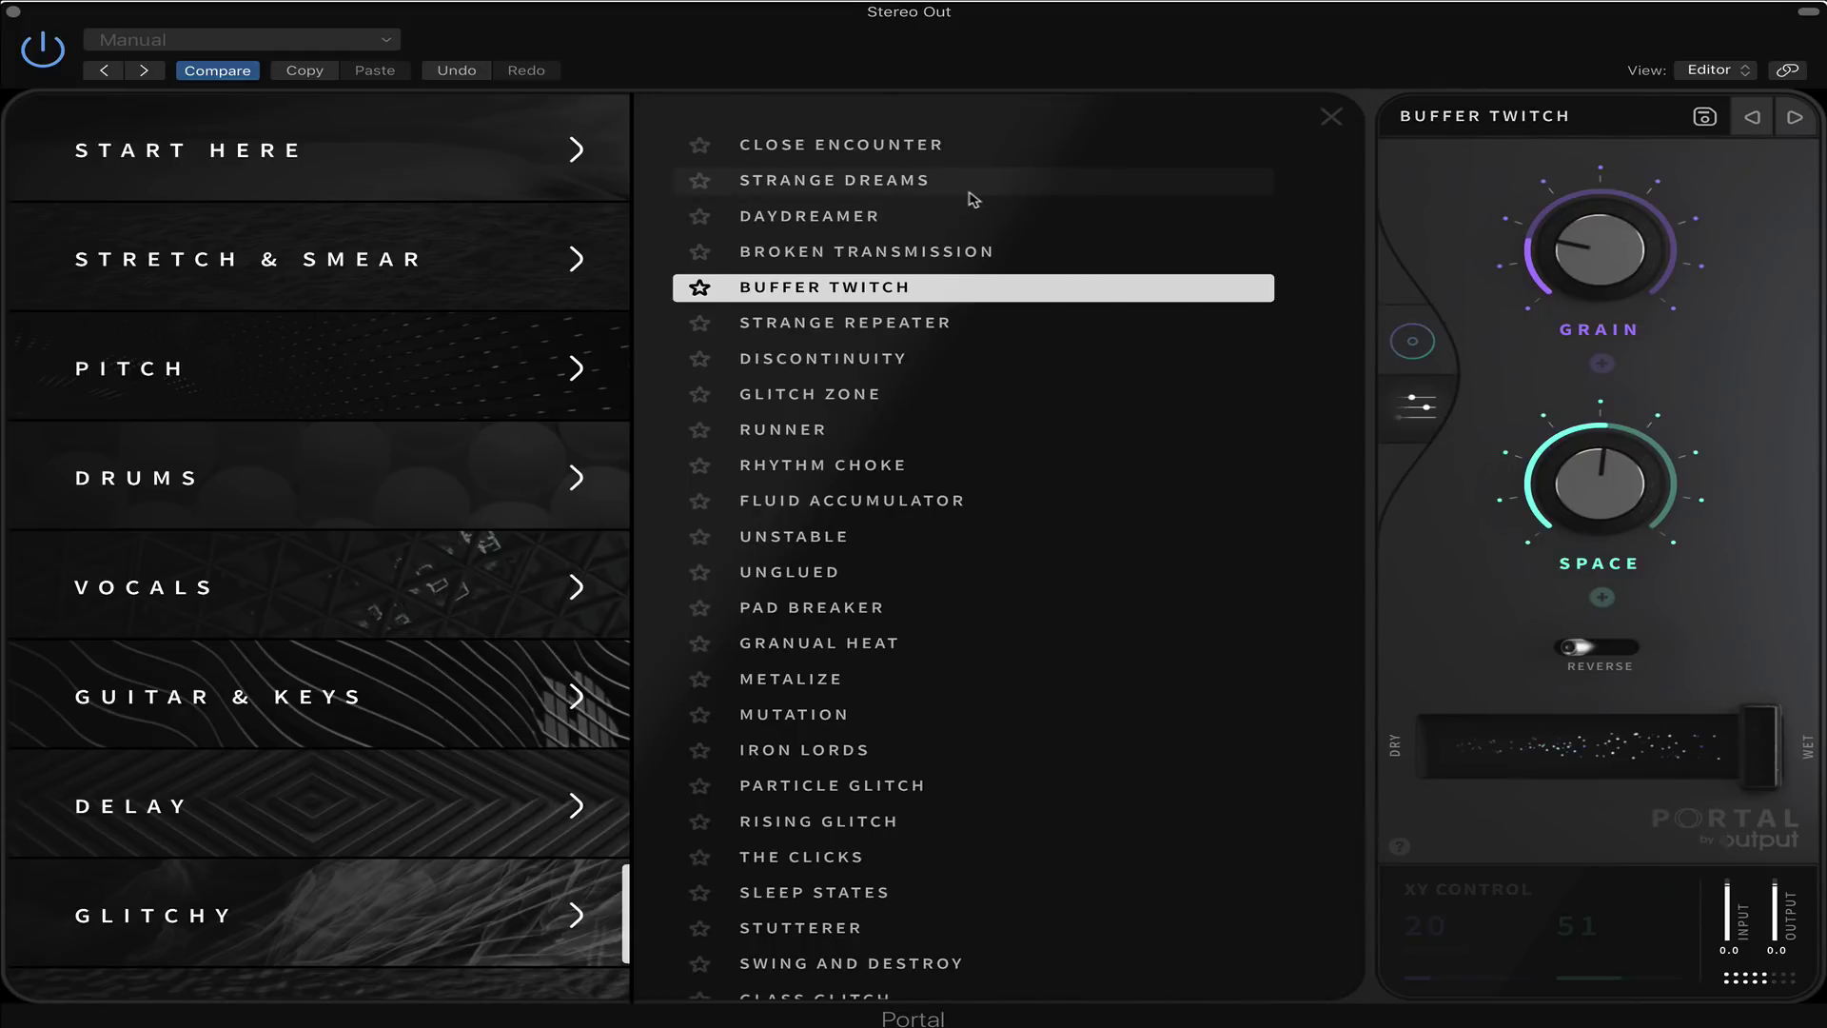
pyautogui.click(432, 155)
pyautogui.click(824, 725)
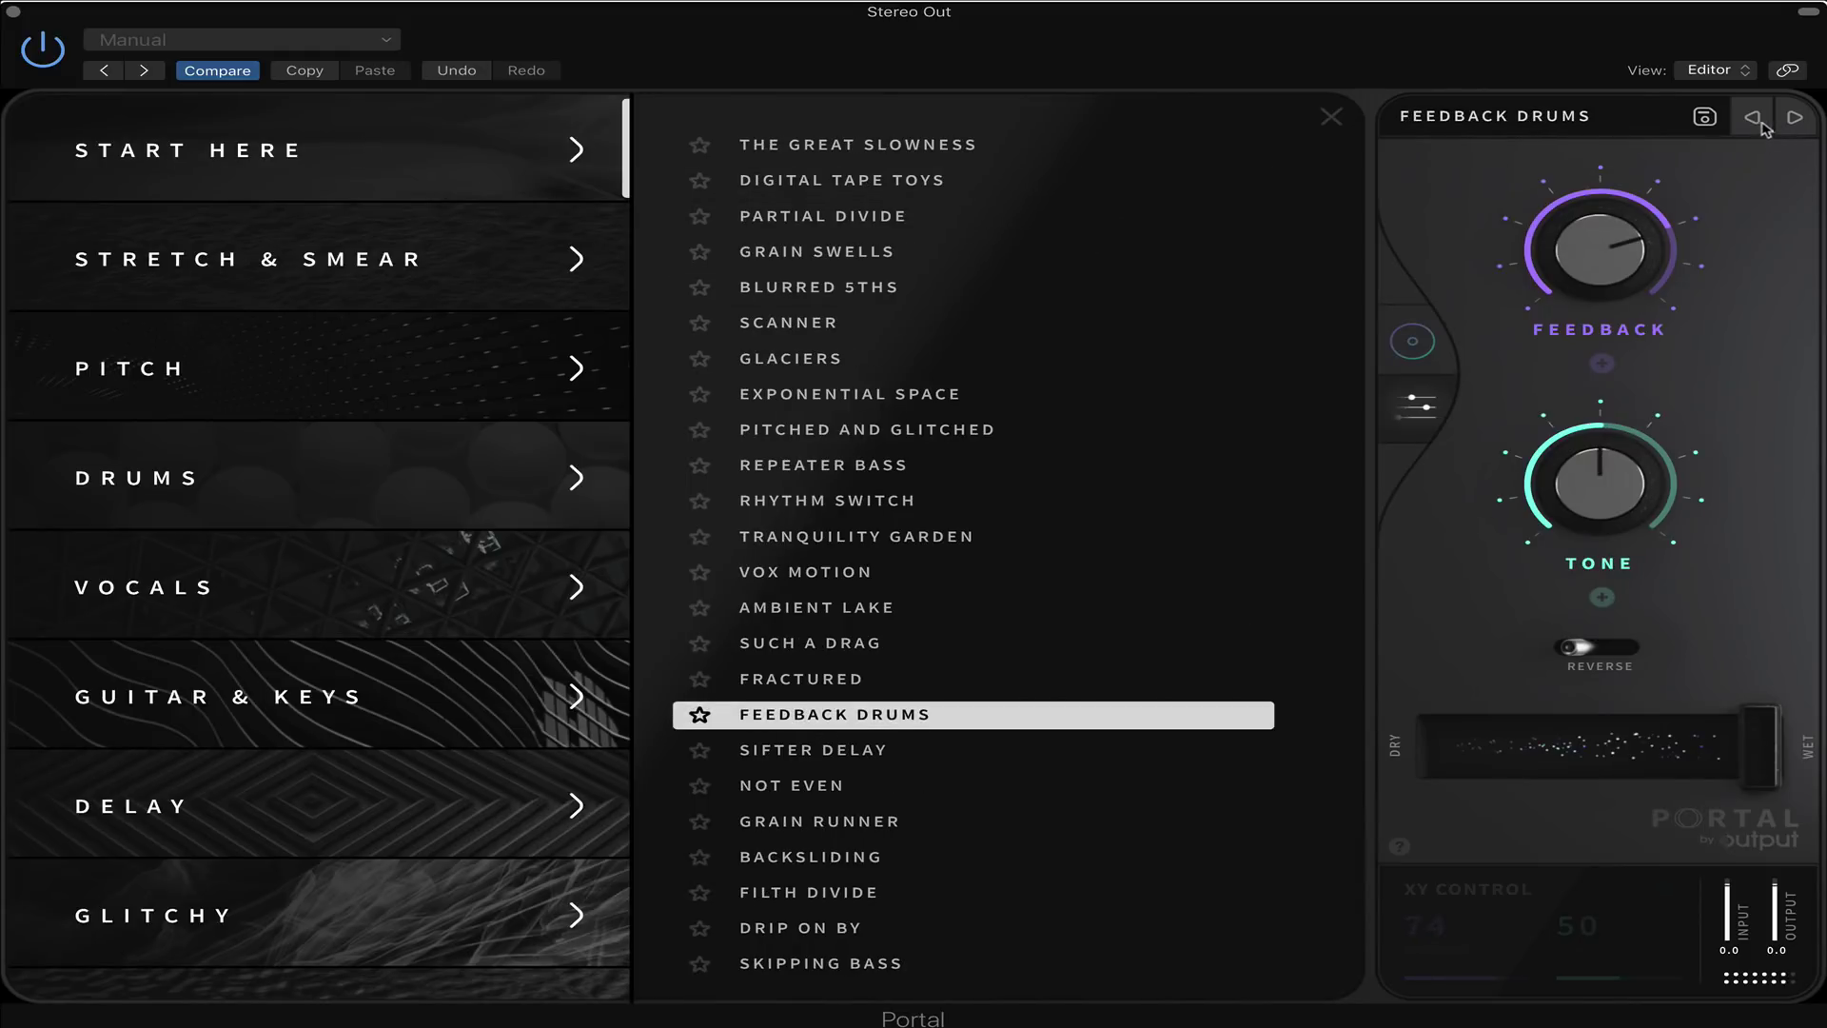
pyautogui.click(1413, 354)
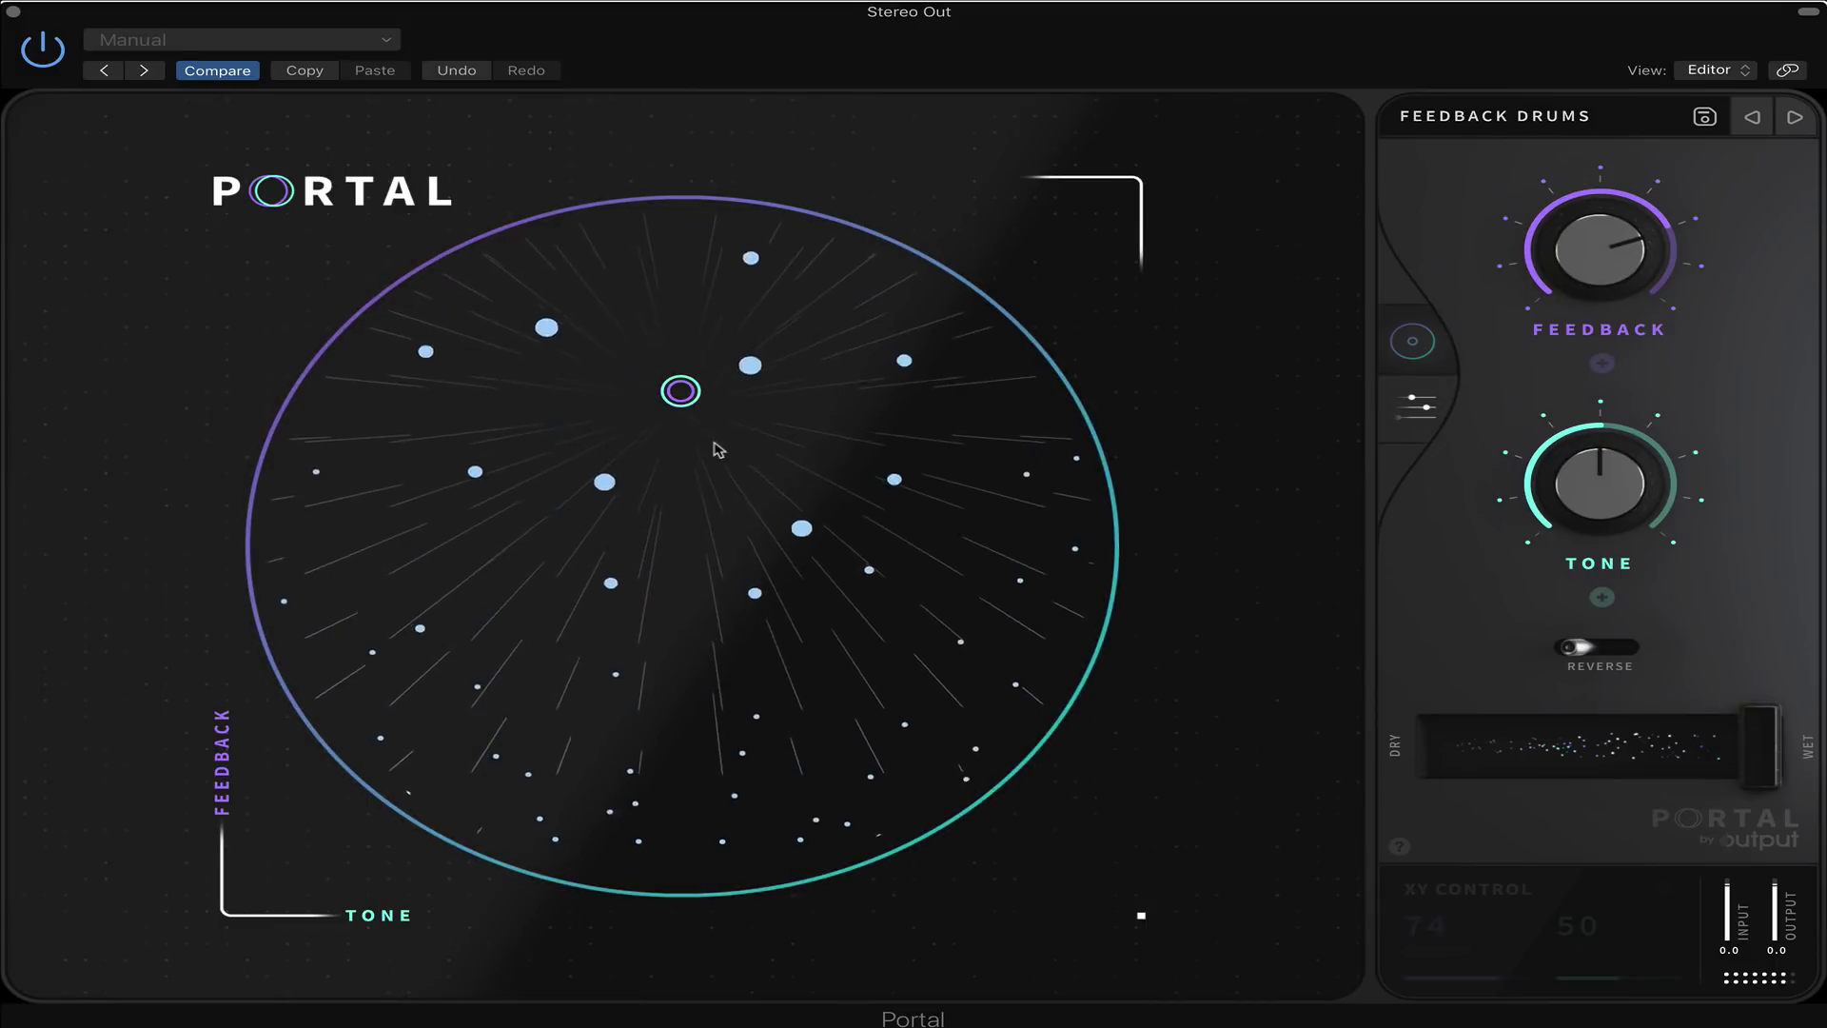
pyautogui.moveTo(686, 402); pyautogui.dragTo(395, 329)
# Show the Feedback Drums grain controls and set the Mod 1 rate to 0.06 Hz
pyautogui.click(1418, 407)
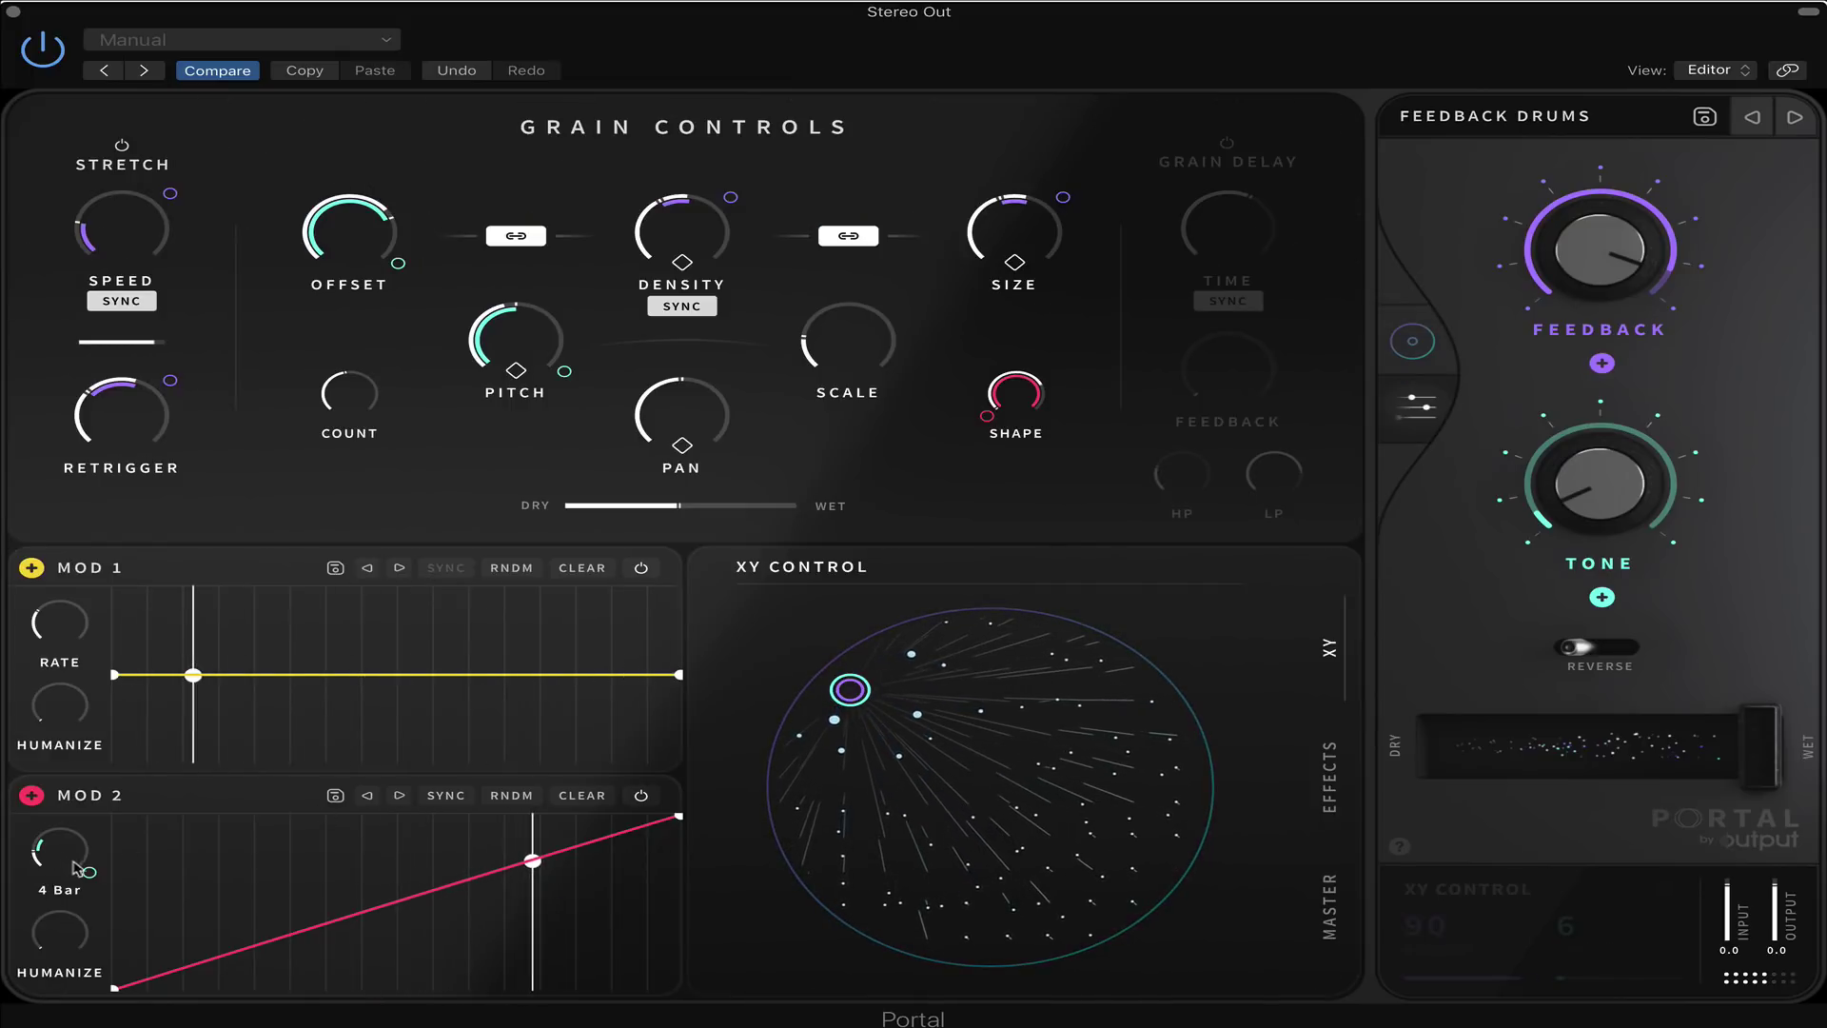
pyautogui.moveTo(90, 636); pyautogui.dragTo(67, 856)
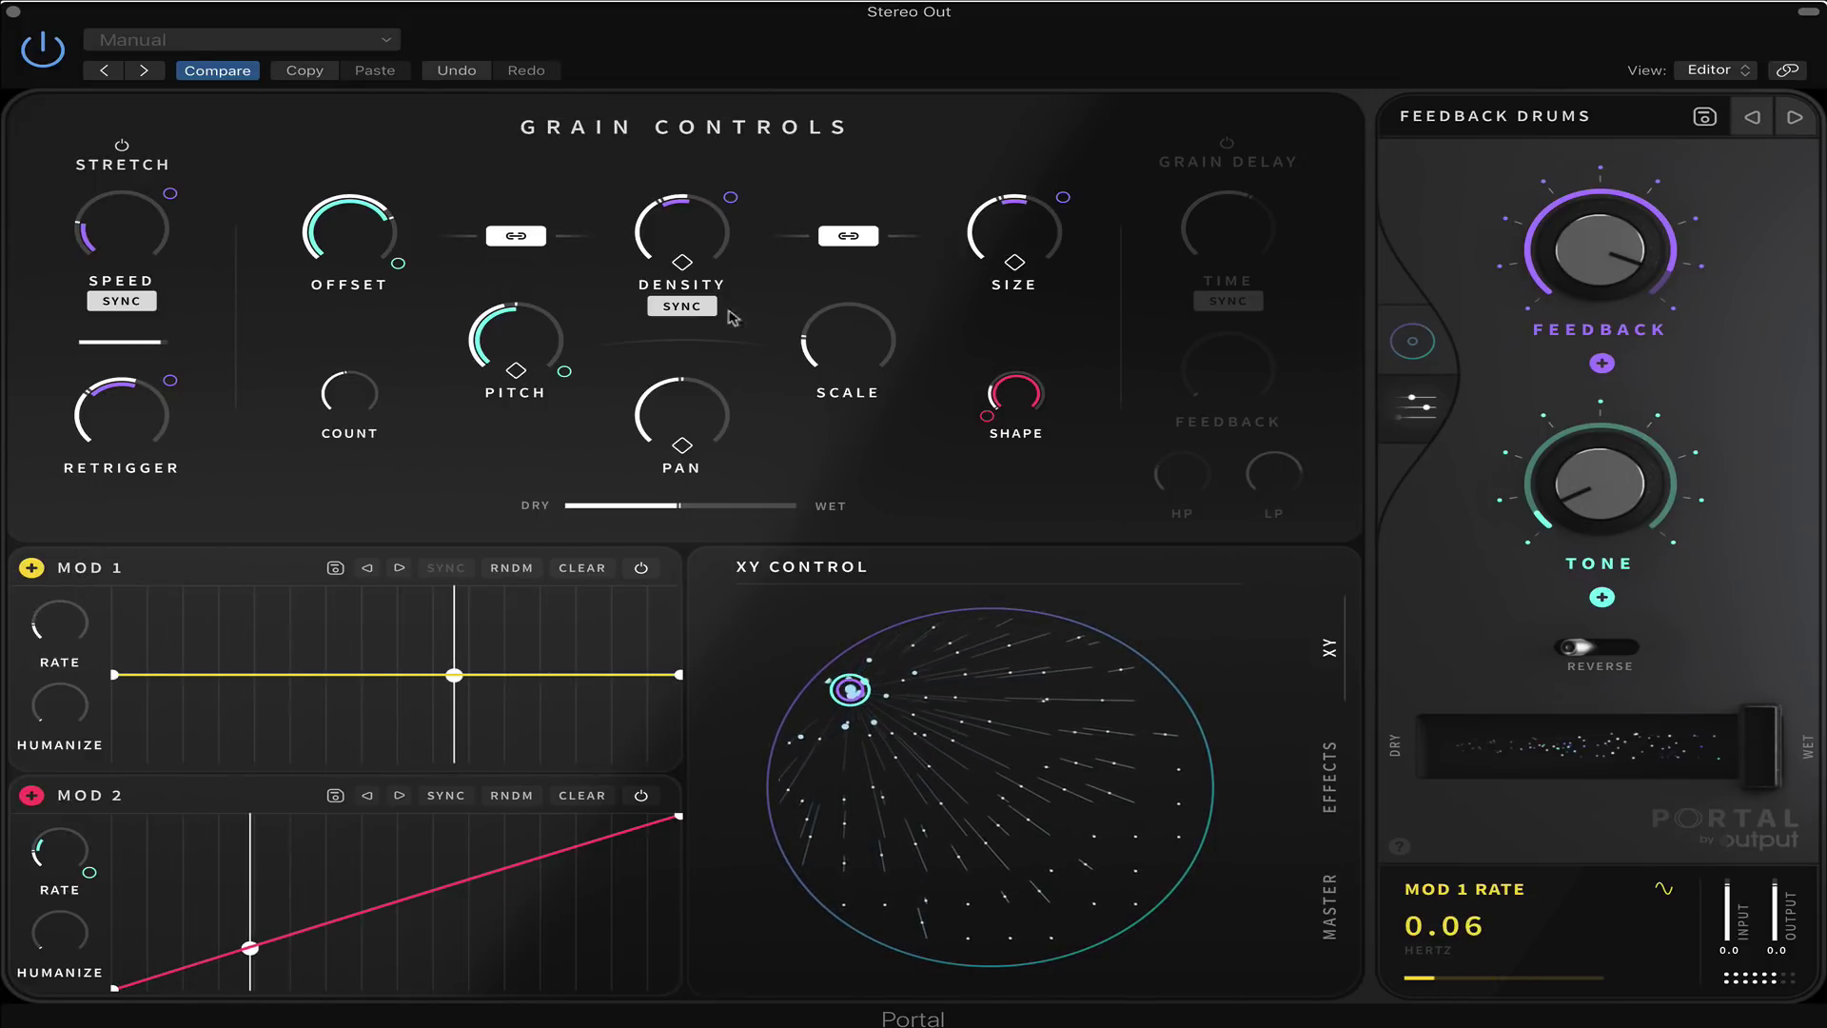
# Try different Macro 1 depths on Density, ending at +22, and set the Macro 1 depth on Size to +46
pyautogui.moveTo(732, 198); pyautogui.dragTo(749, 260)
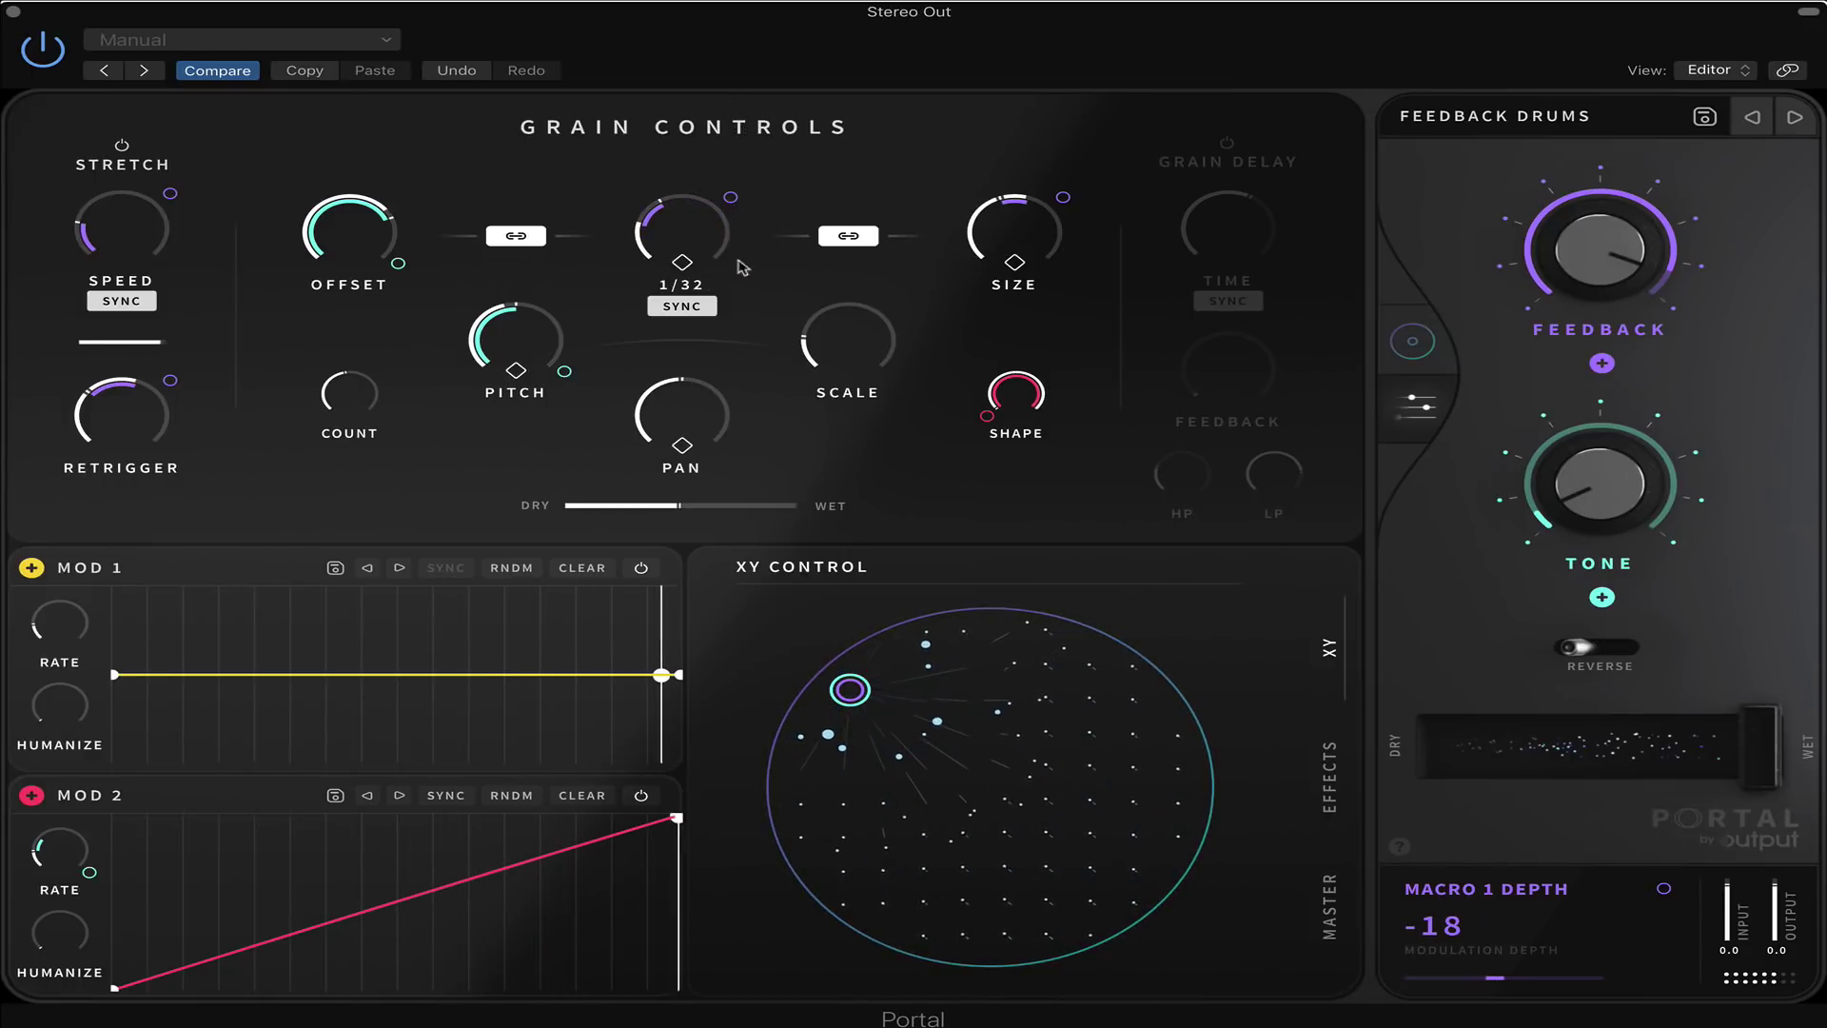
pyautogui.moveTo(1074, 203); pyautogui.dragTo(1088, 139)
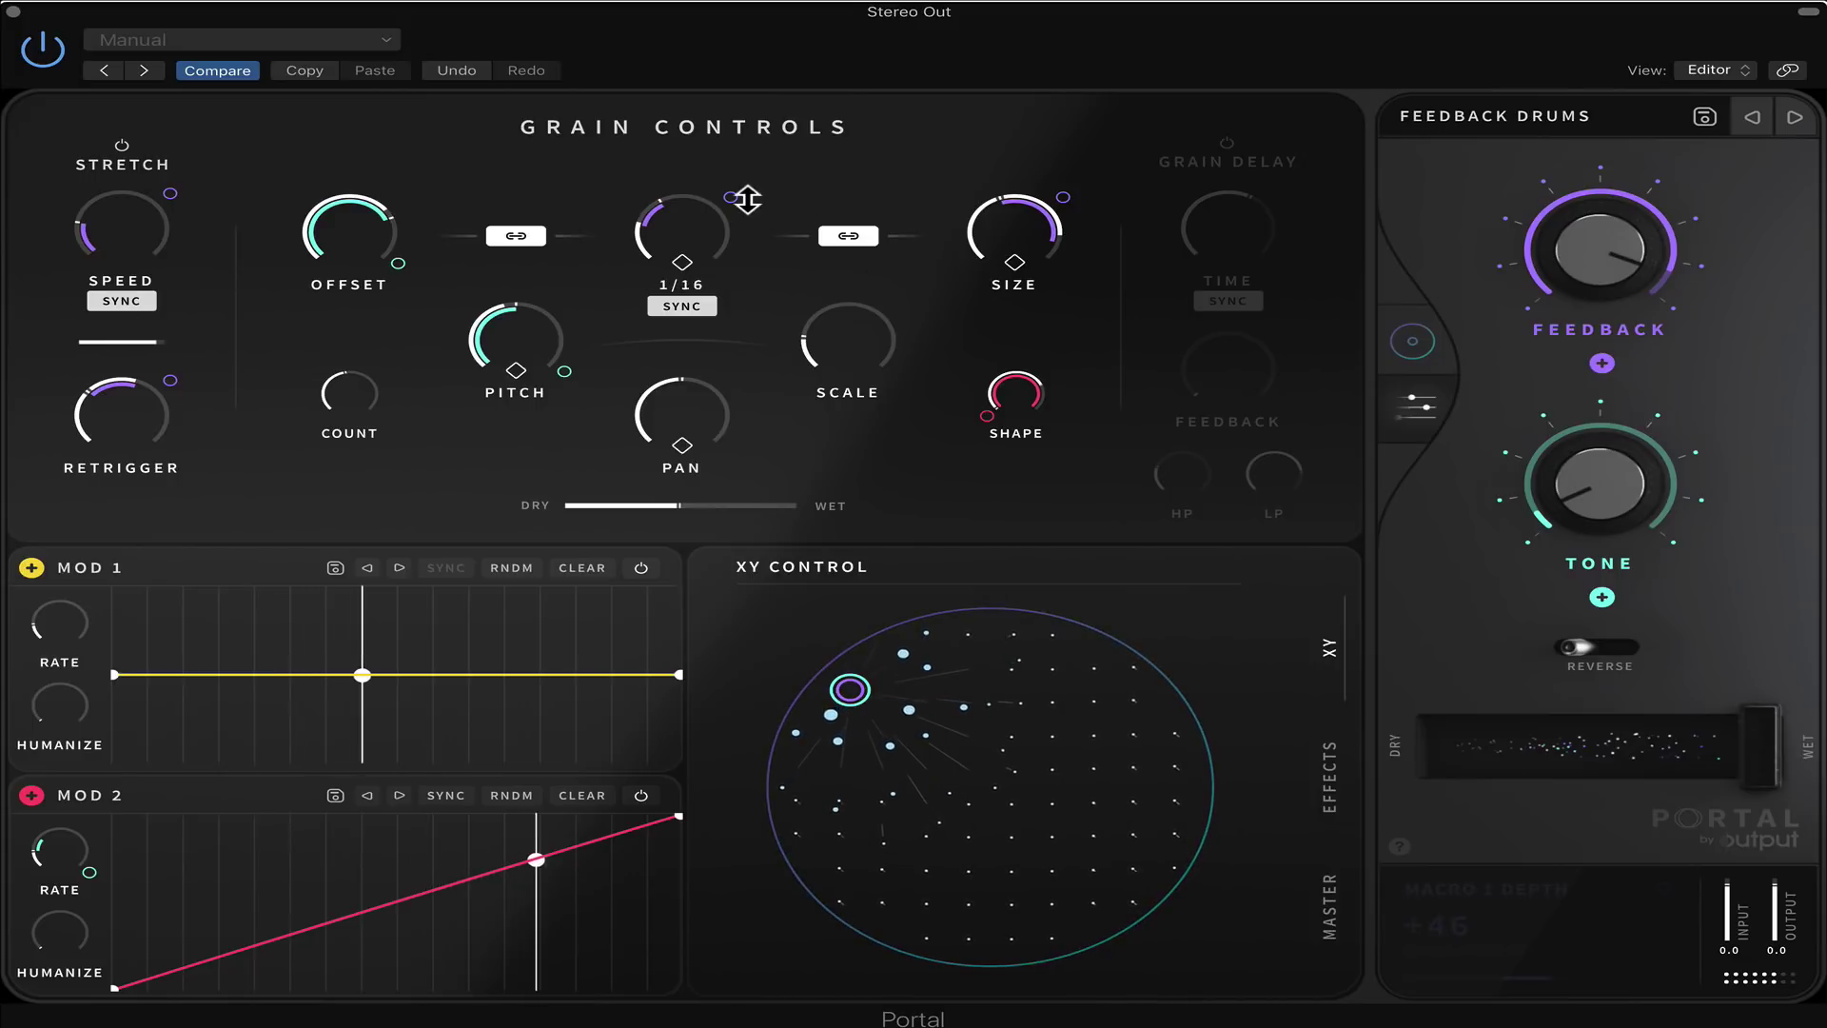
pyautogui.moveTo(744, 202); pyautogui.dragTo(757, 124)
pyautogui.moveTo(767, 92); pyautogui.dragTo(765, 142)
pyautogui.moveTo(737, 198)
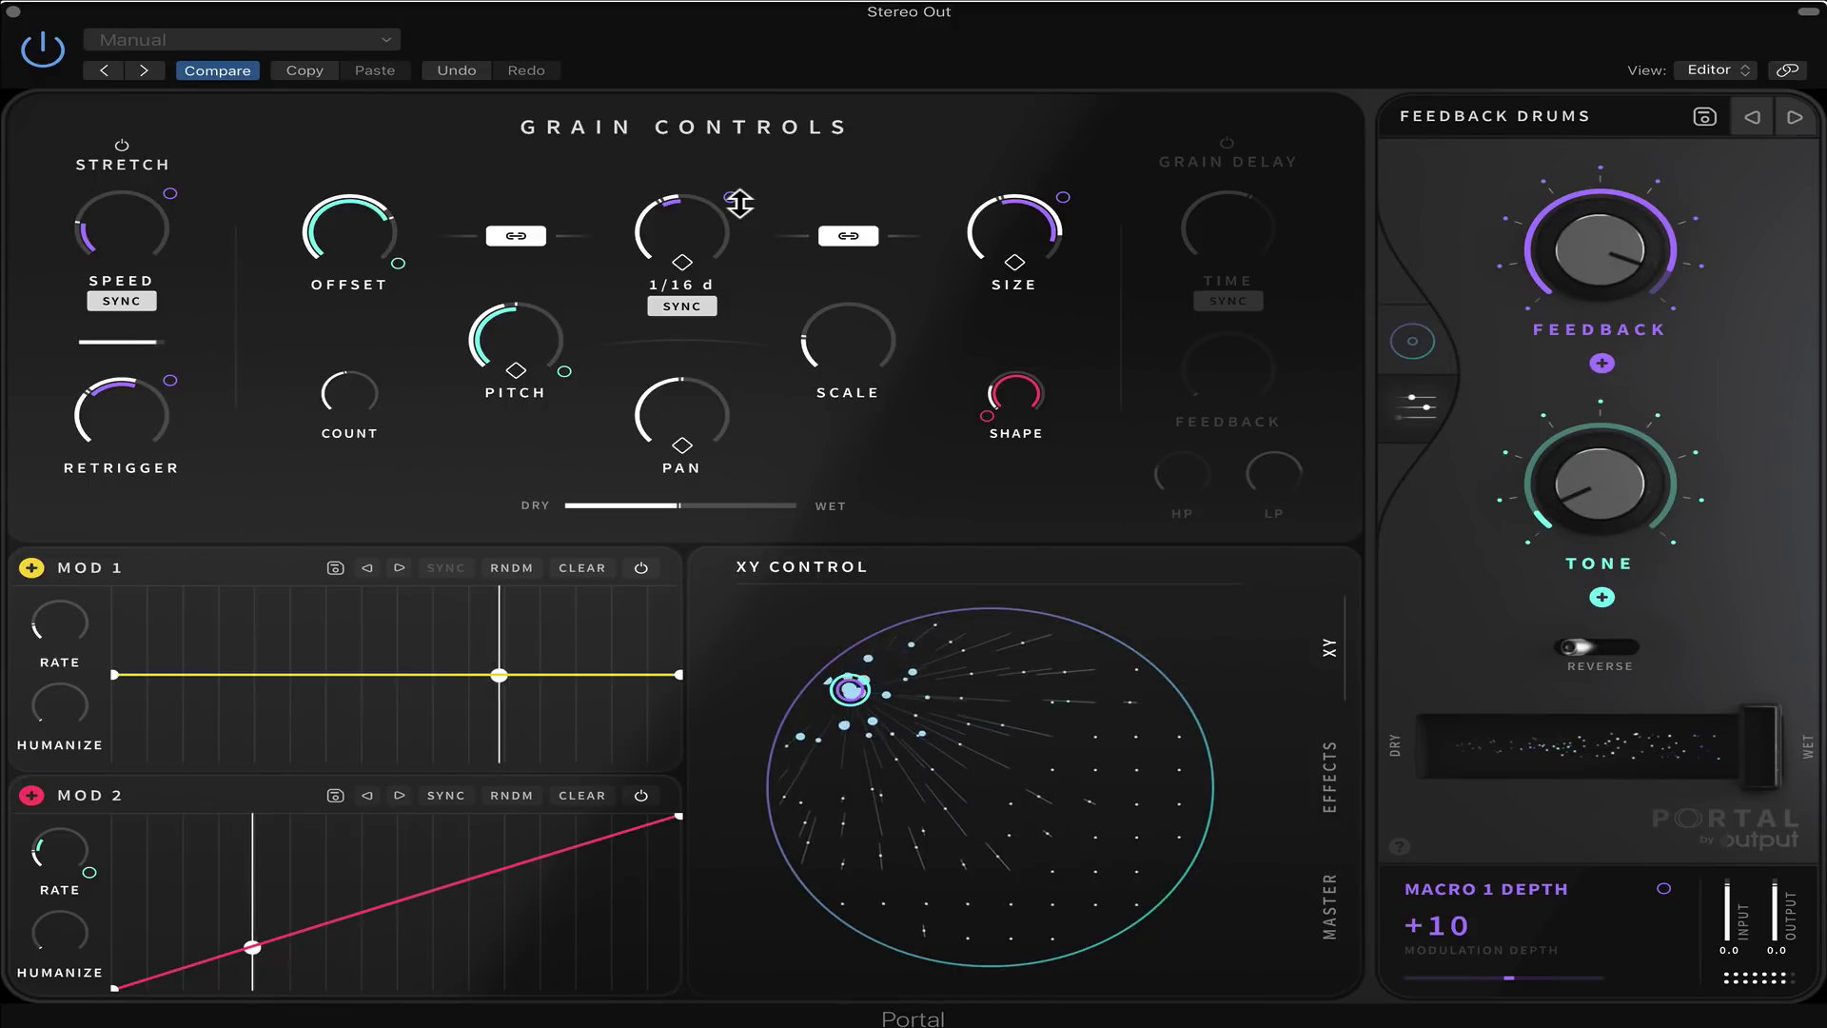
pyautogui.moveTo(738, 197); pyautogui.dragTo(737, 163)
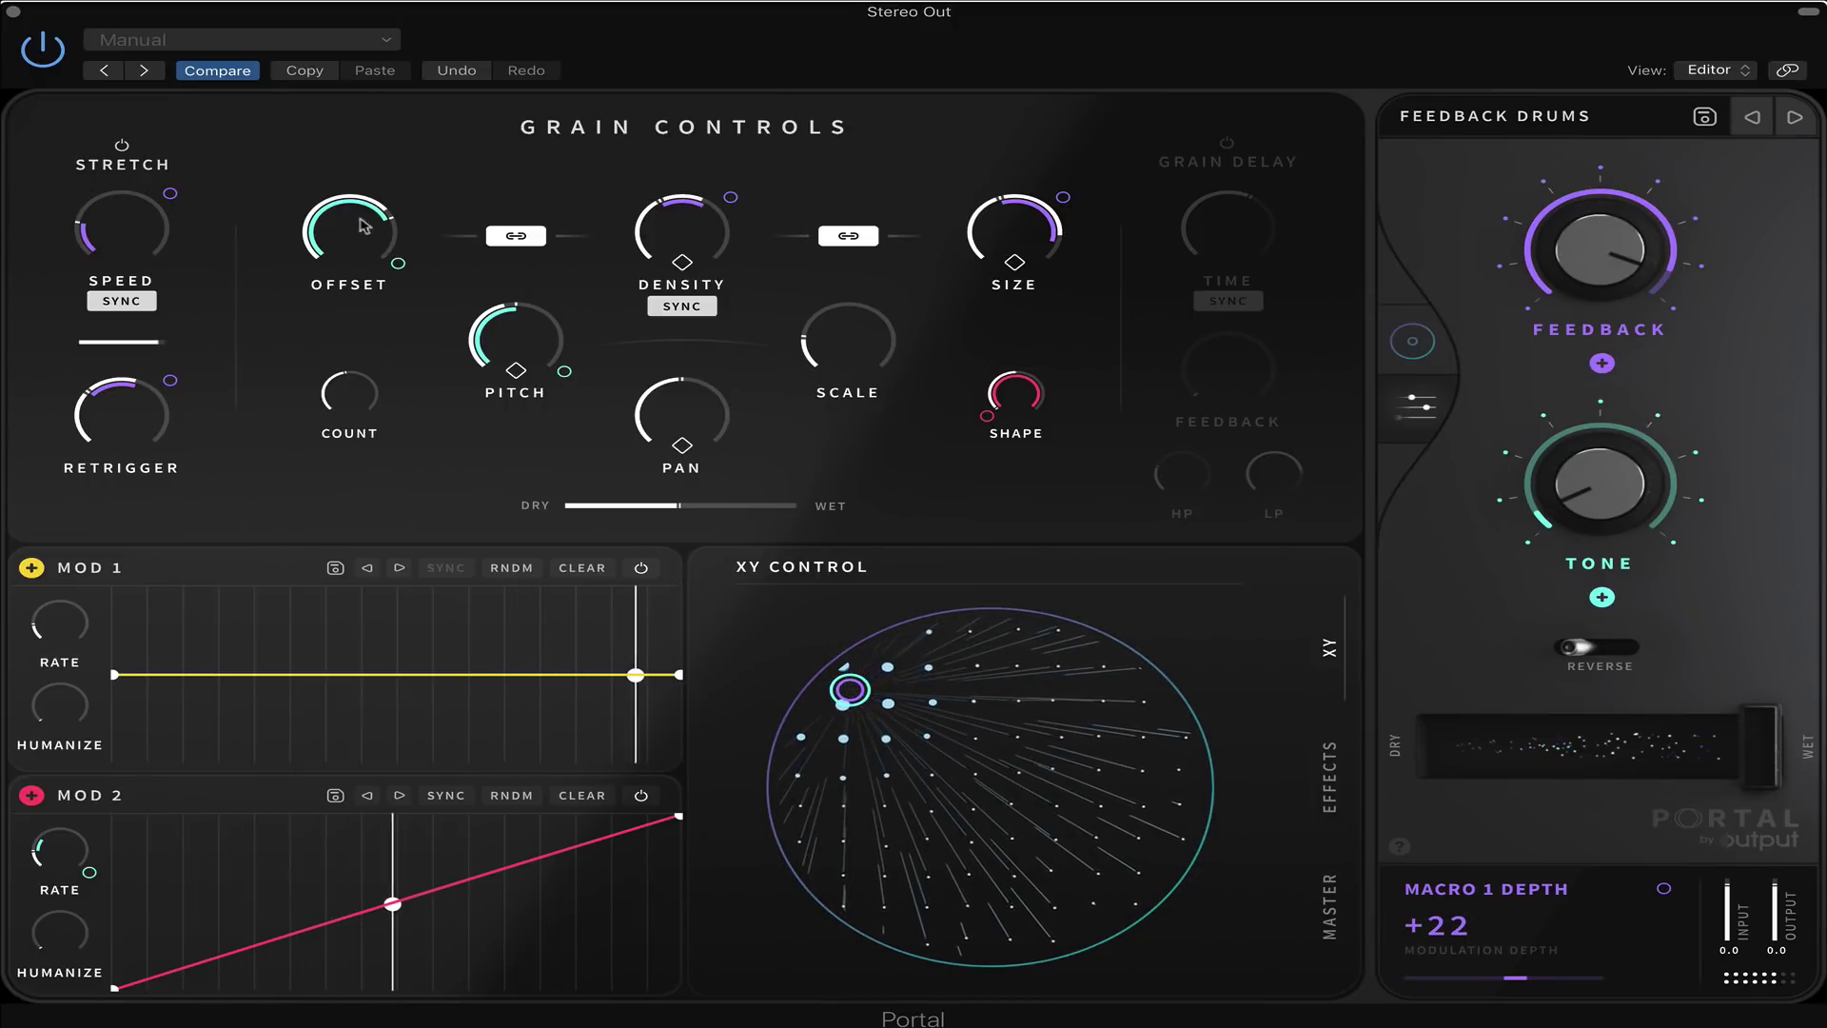
# Set the Macro 1 depth on the Stretch Speed to +18, turn off its sync and lower its setting
pyautogui.moveTo(176, 192); pyautogui.dragTo(191, 110)
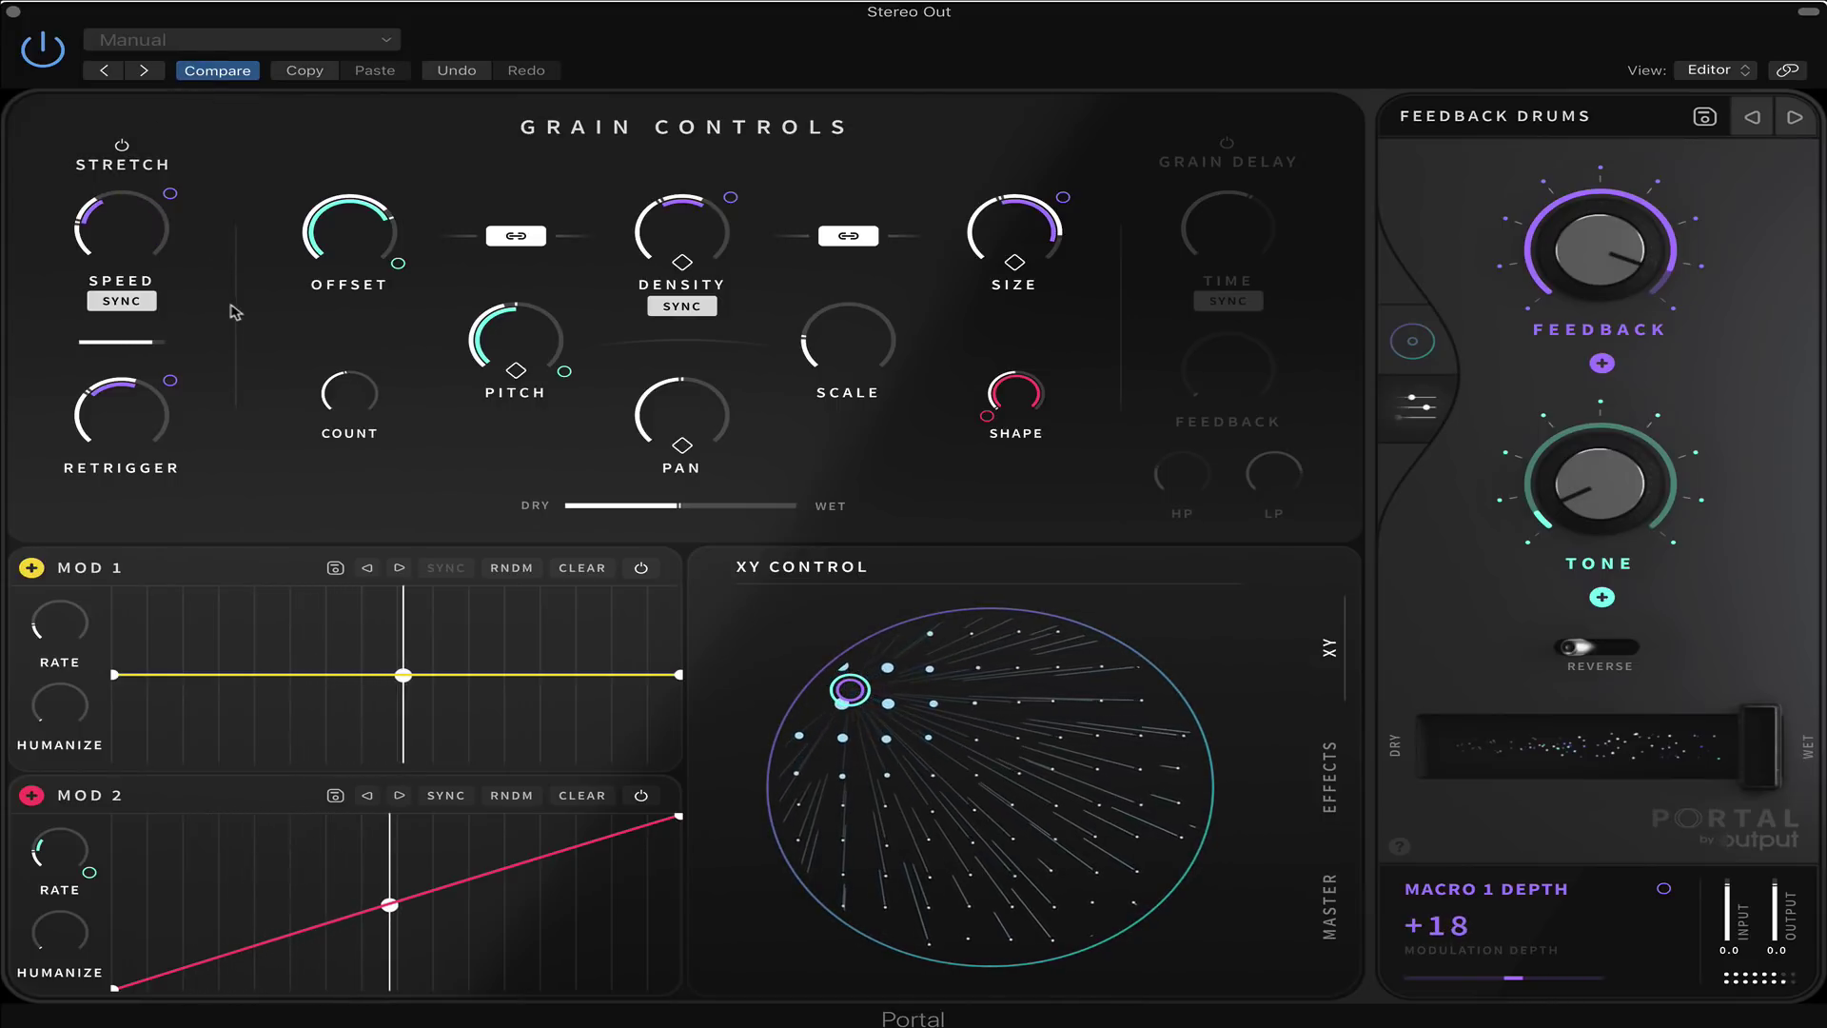
pyautogui.click(124, 301)
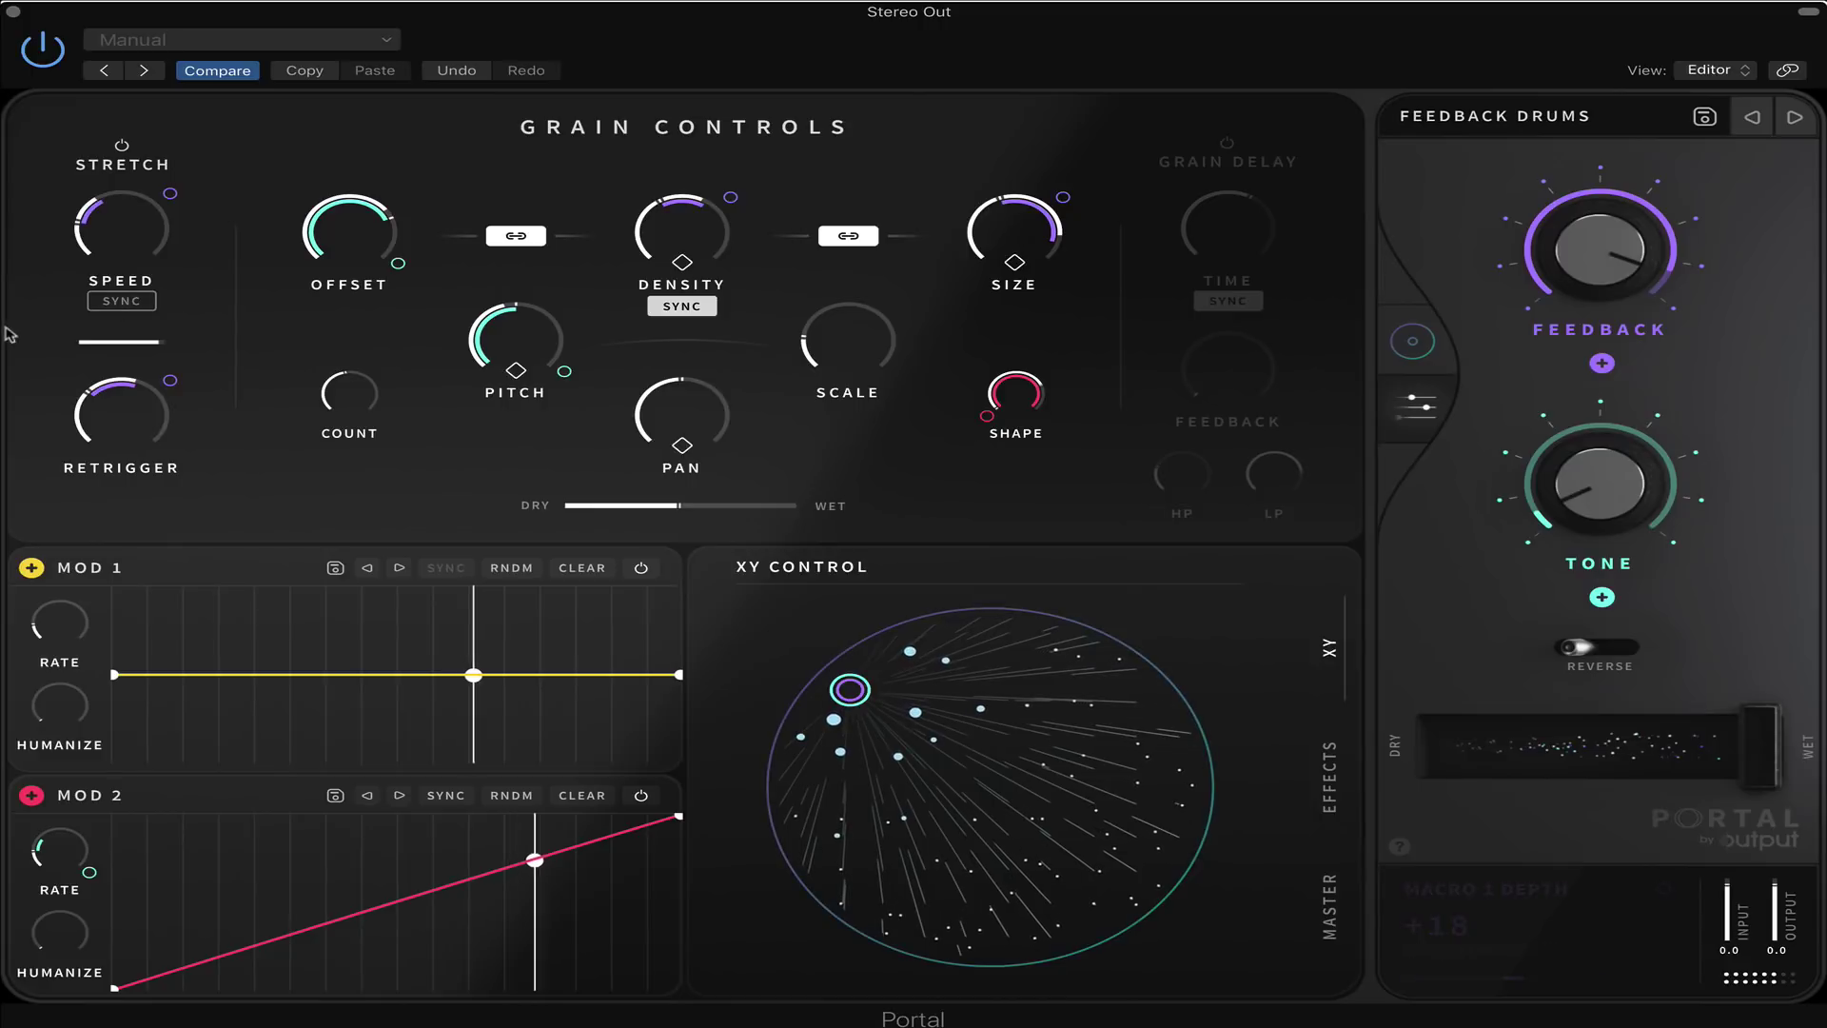
pyautogui.moveTo(145, 217); pyautogui.dragTo(167, 324)
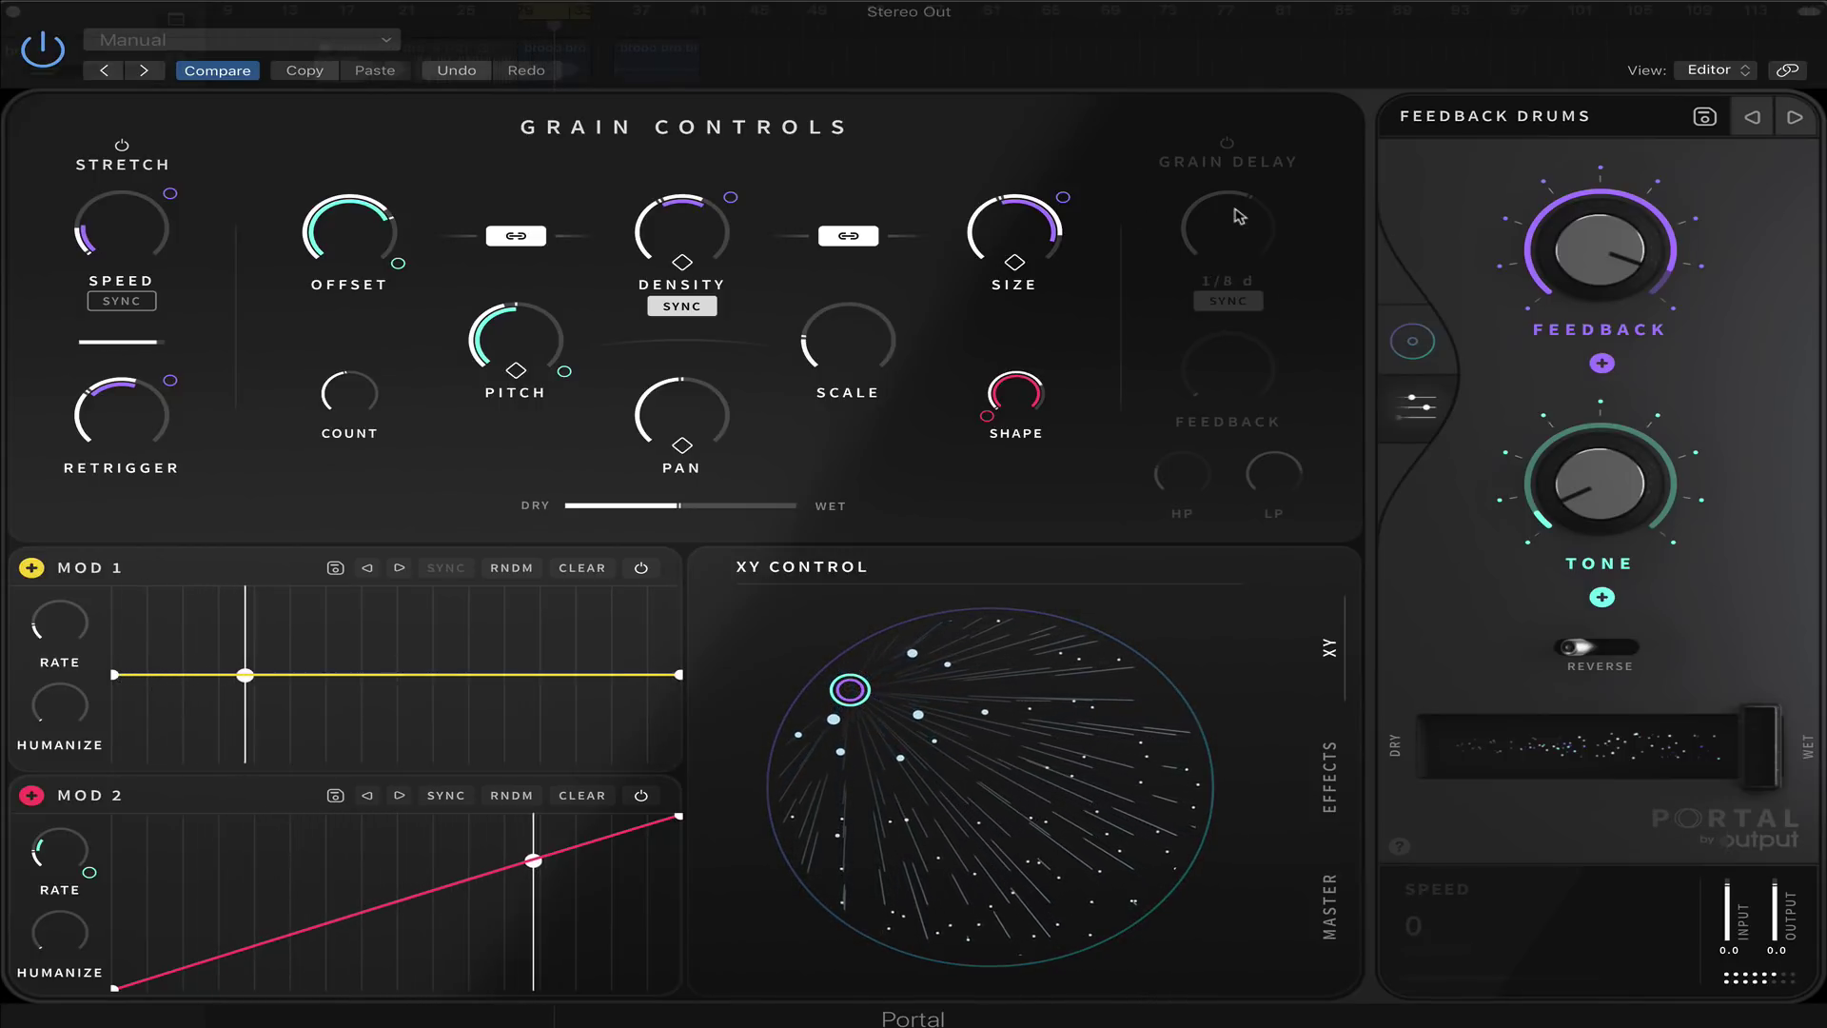
# Audition the Grain Swells and Skipping Bass presets from the Start Here category
pyautogui.click(1692, 115)
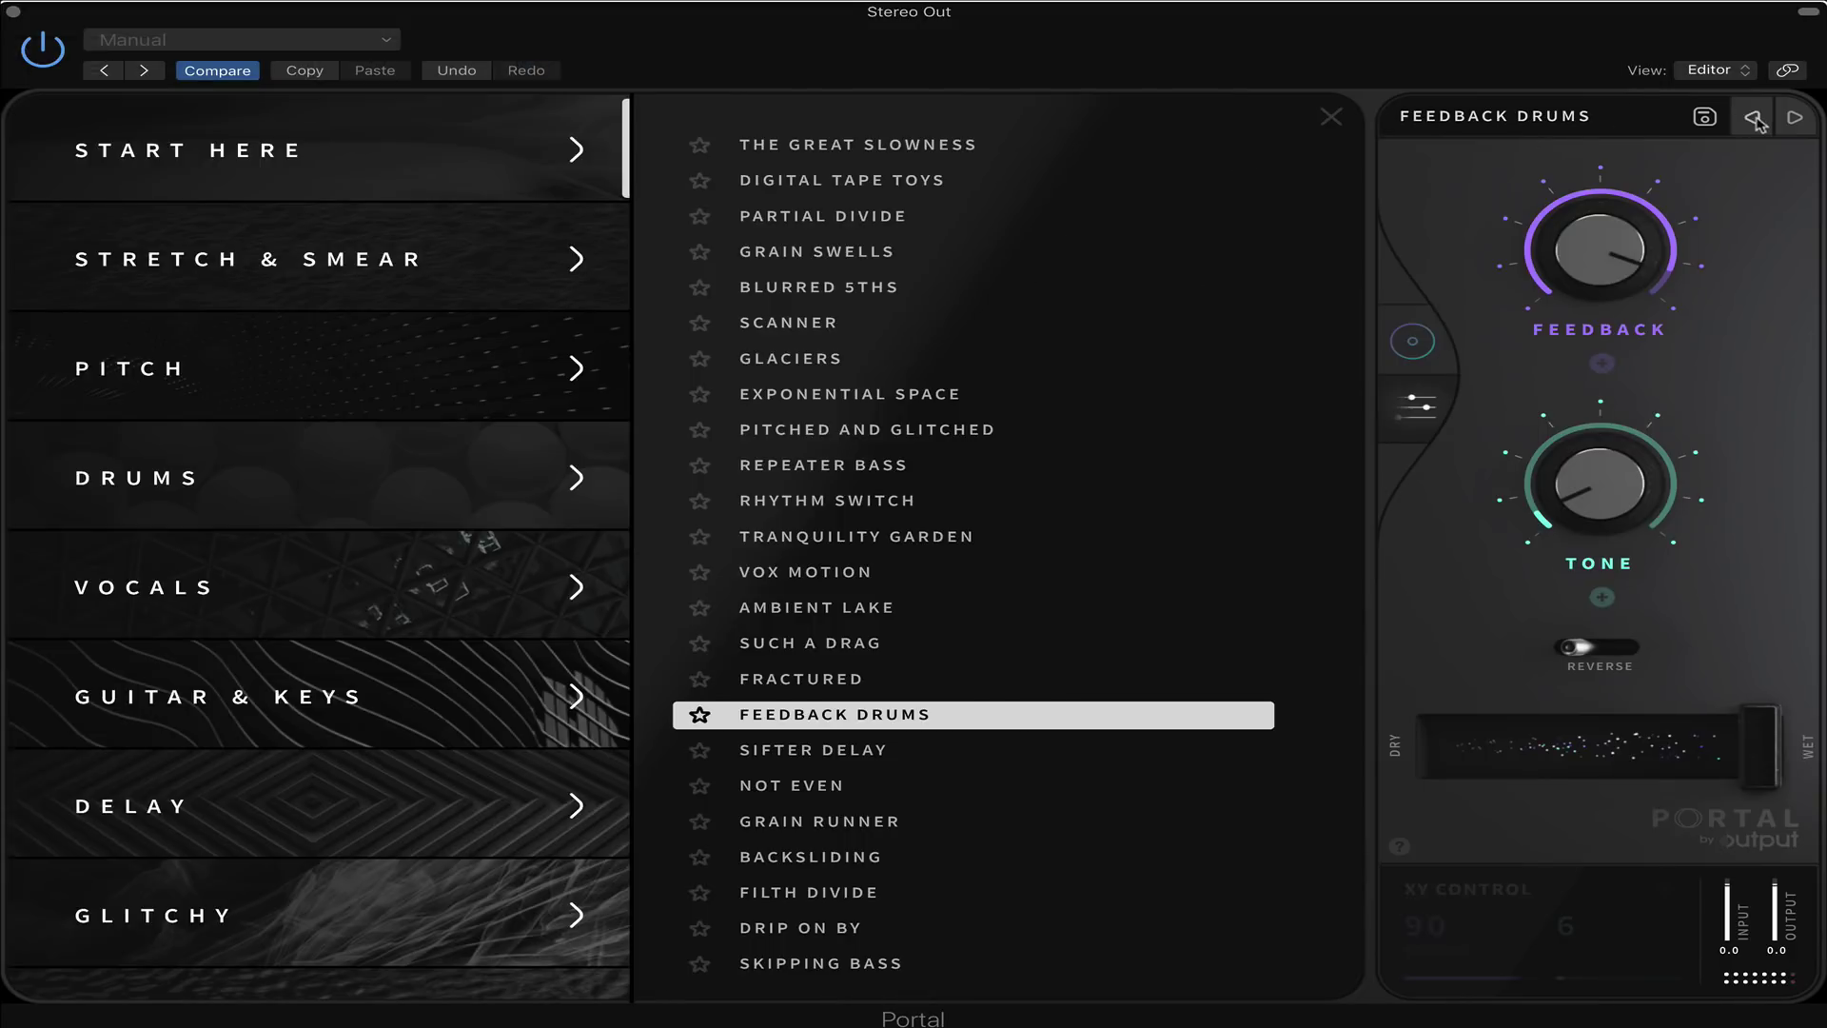
pyautogui.click(911, 254)
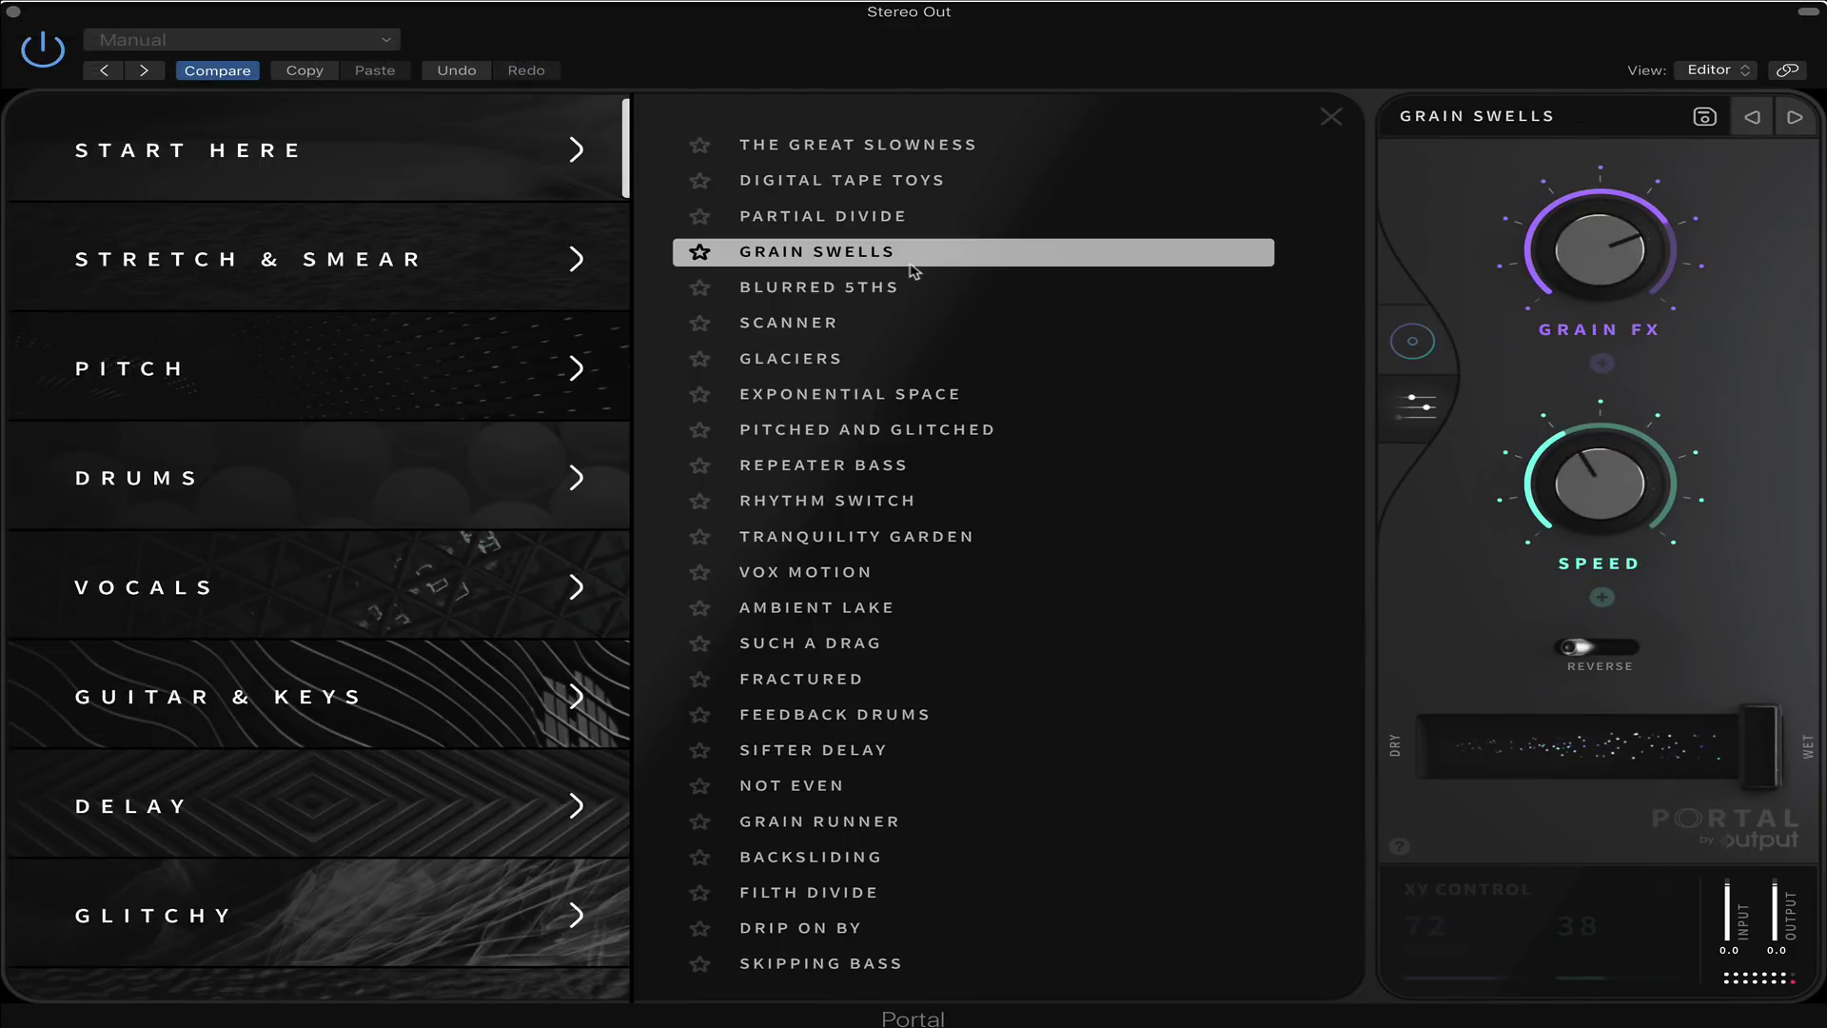
pyautogui.click(900, 965)
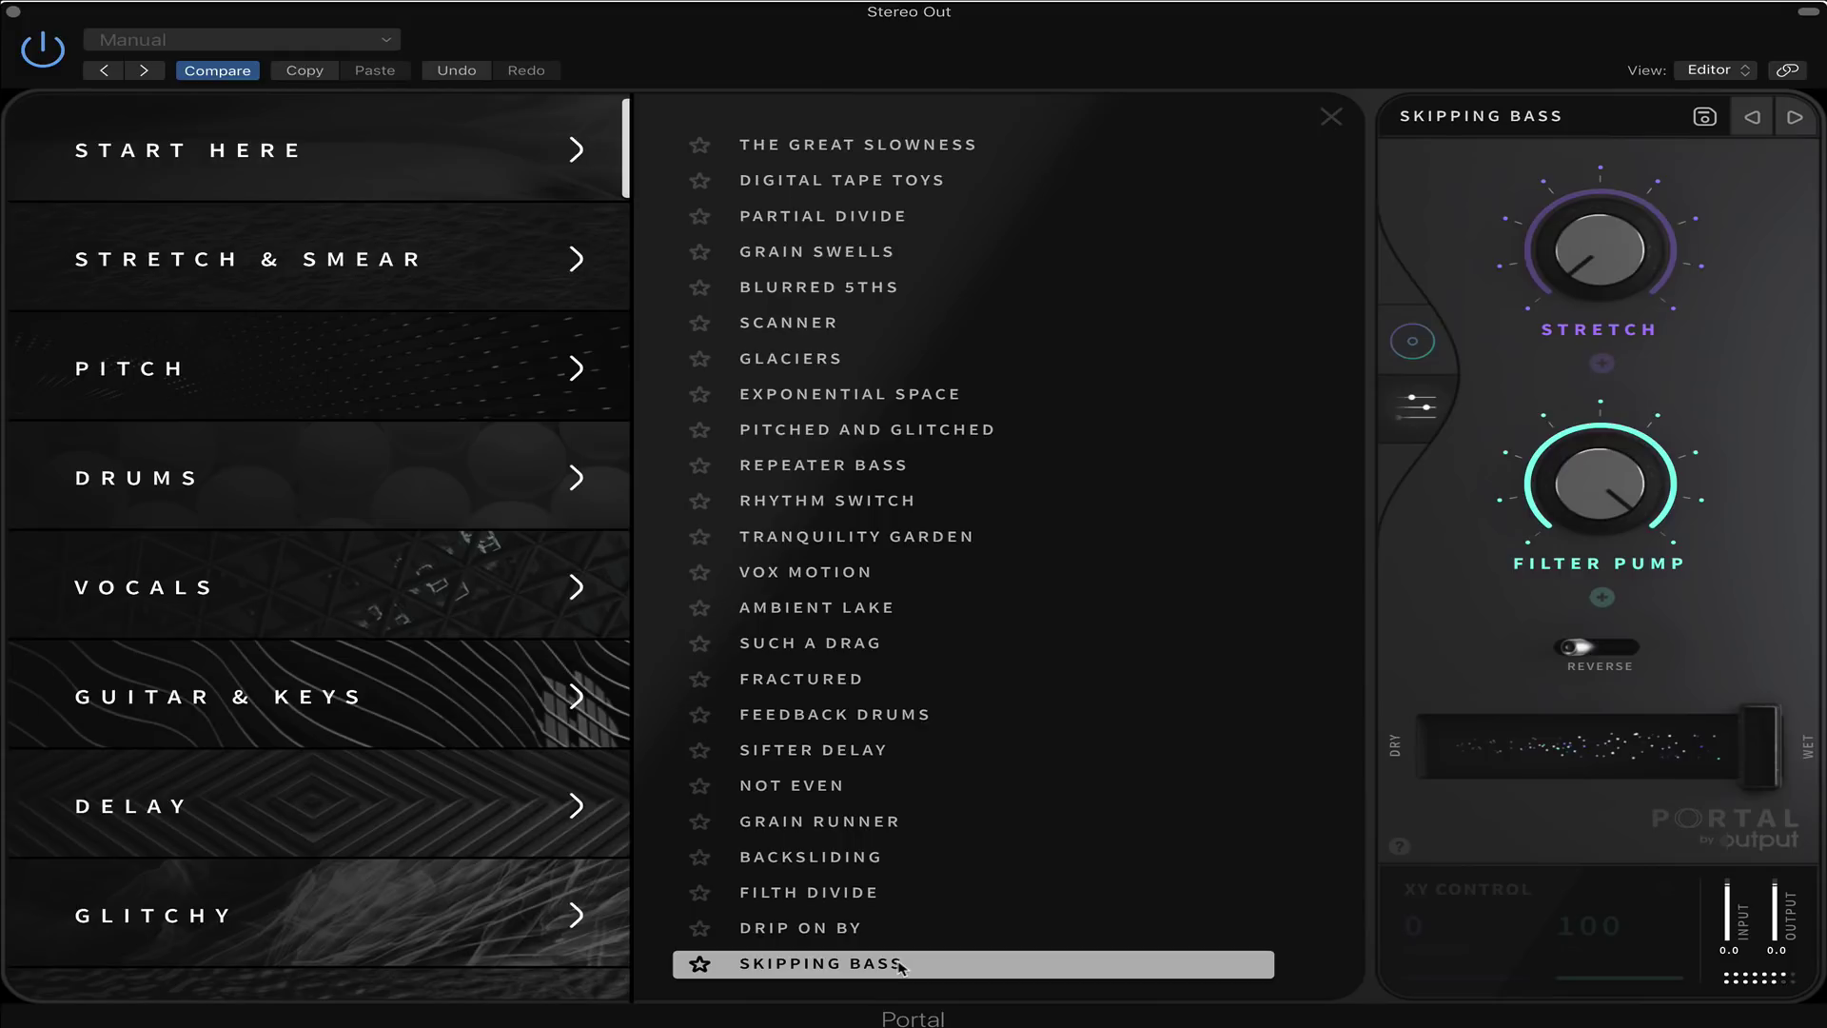
# Load the Backsliding preset and move its XY control to 33% Rhythm and 72% Filter FDBK
pyautogui.click(987, 857)
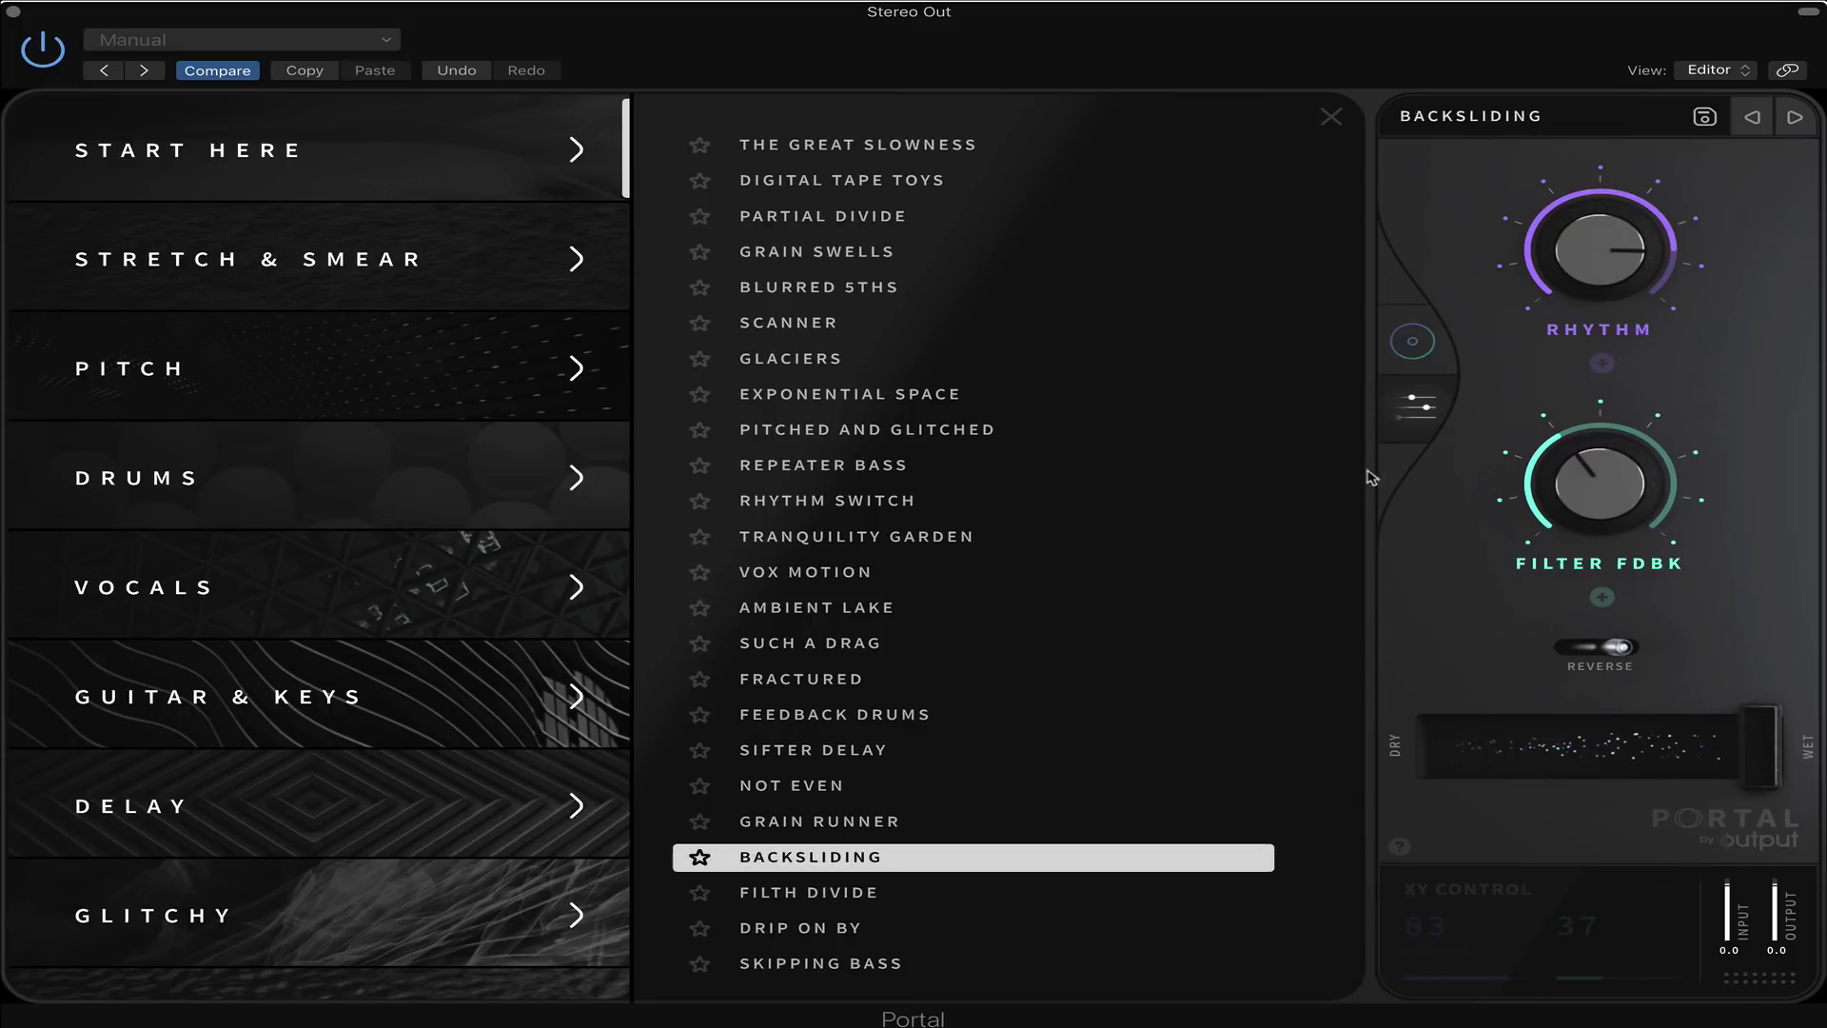
pyautogui.click(1425, 334)
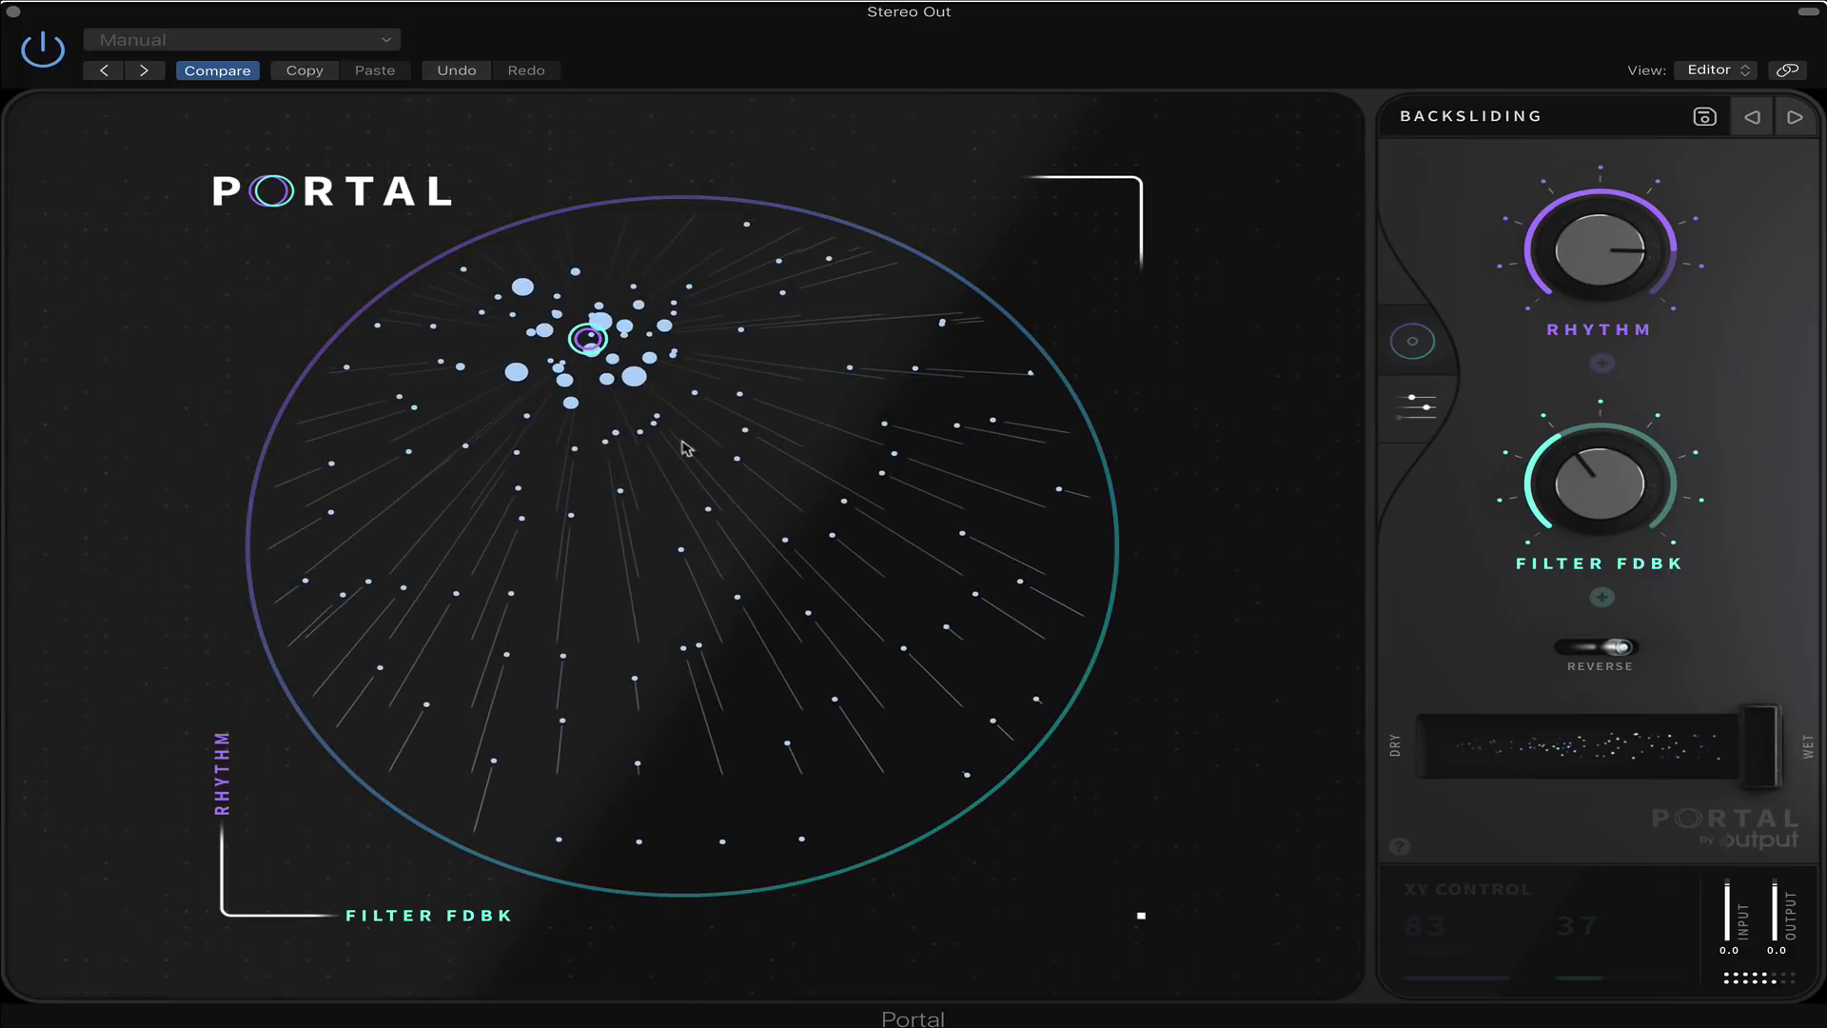
pyautogui.moveTo(589, 348); pyautogui.dragTo(836, 649)
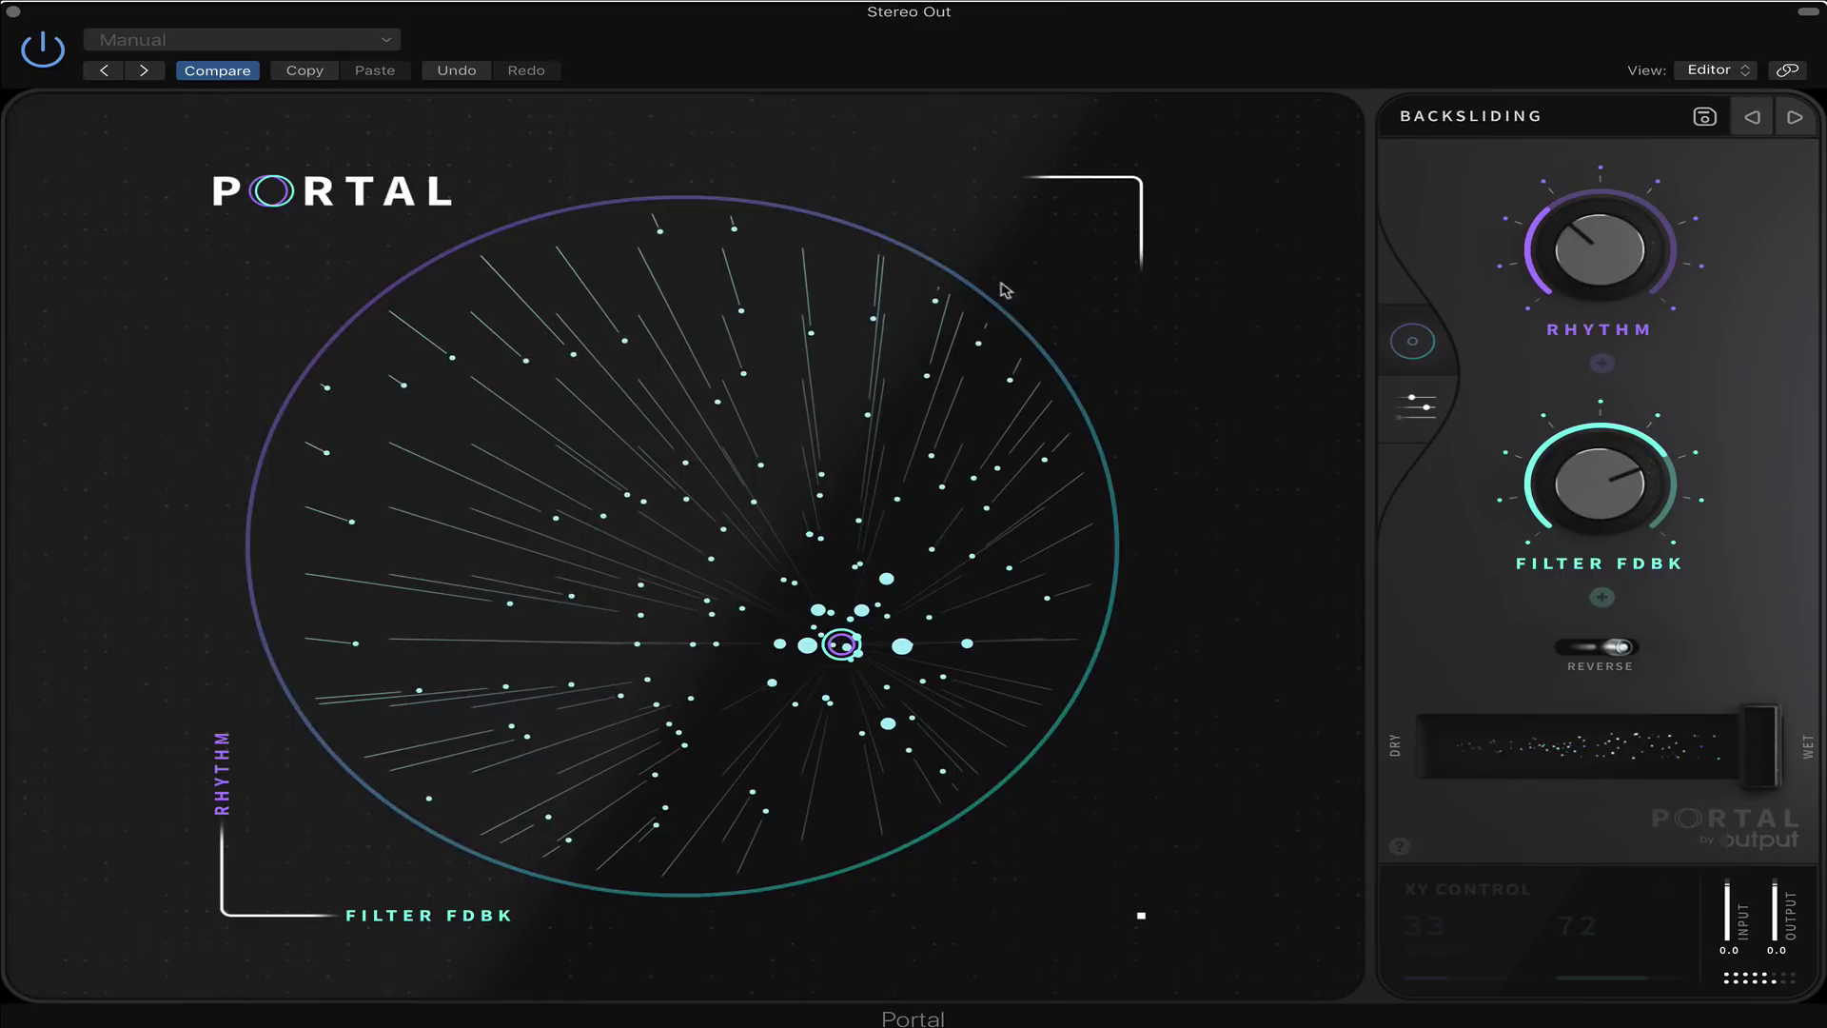
pyautogui.click(1122, 2)
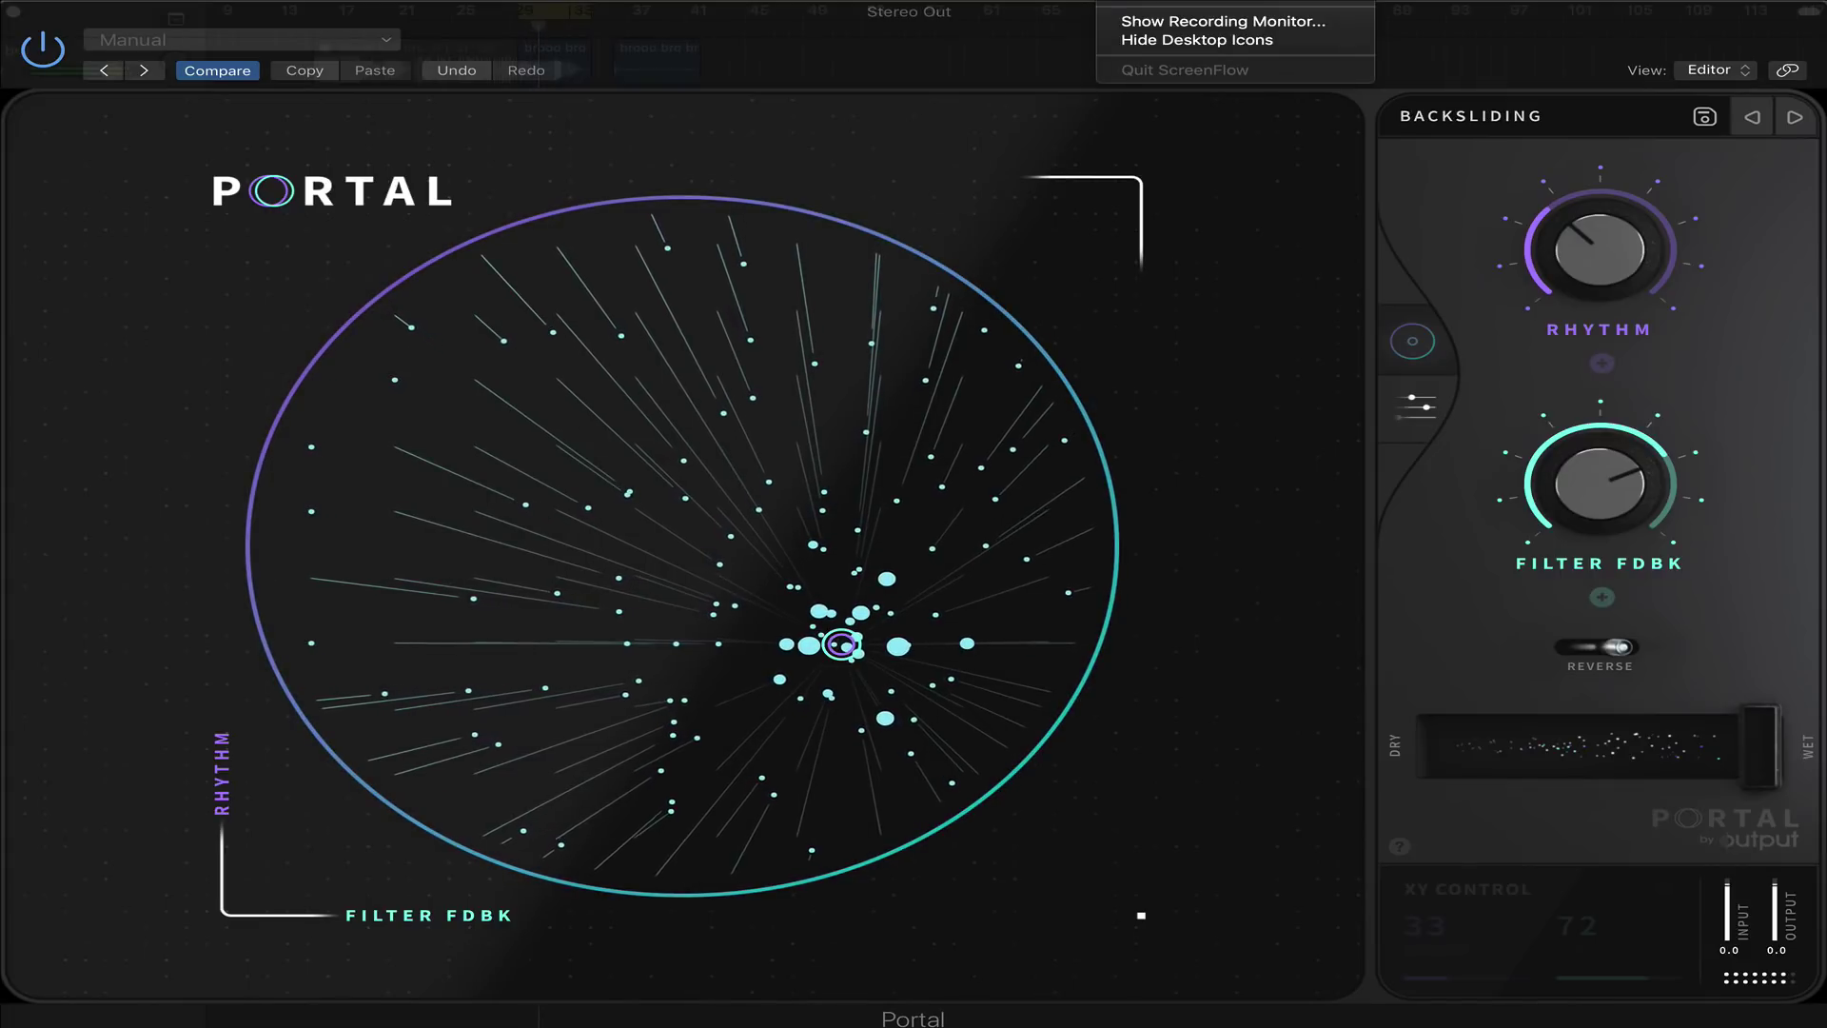